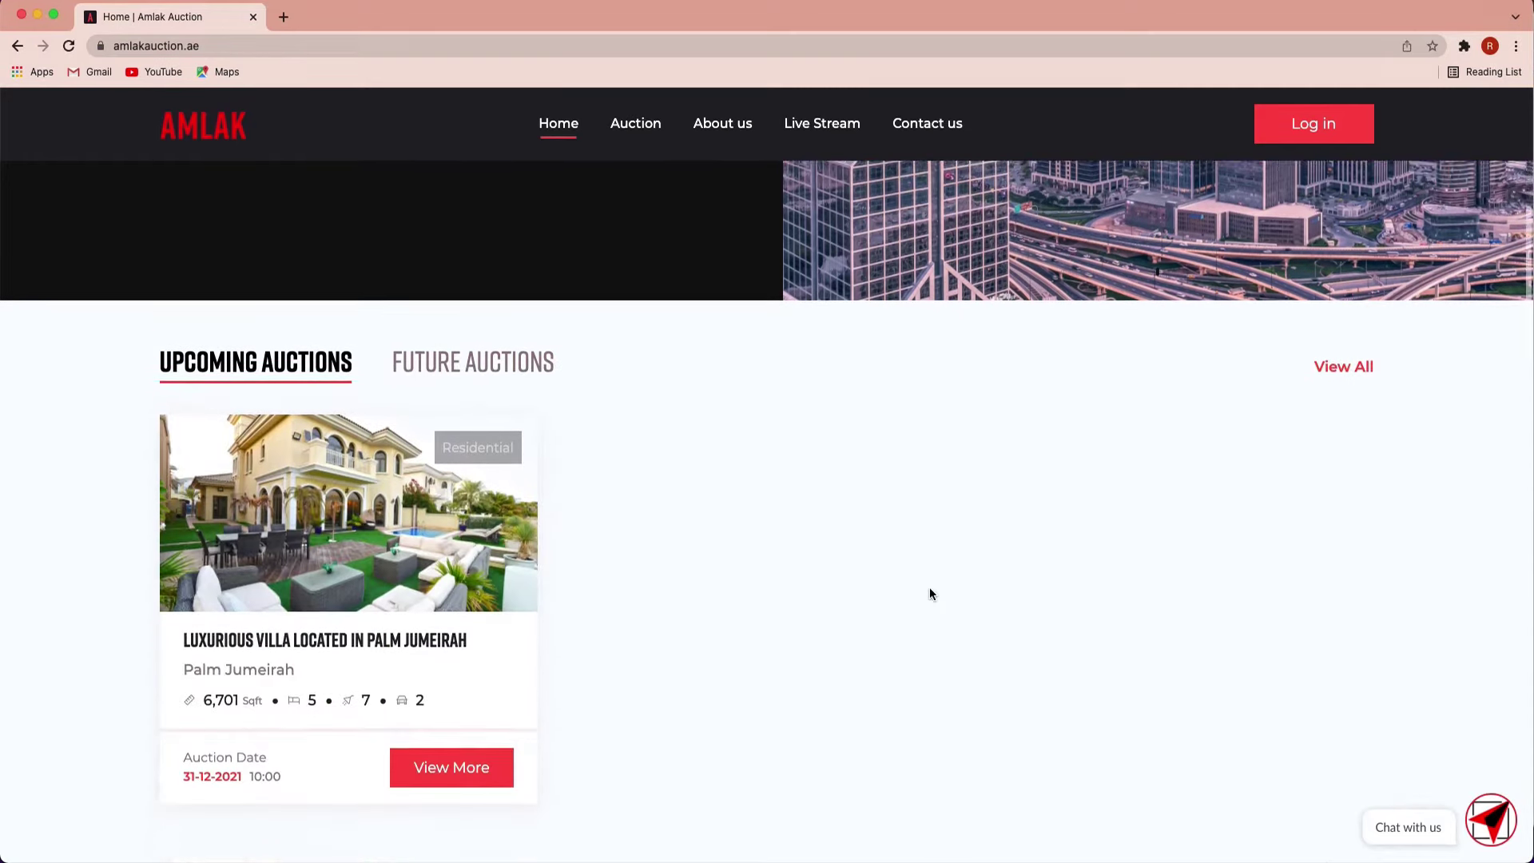
Step: Scroll the home page down to the footer, then go to the Log in page
scroll(931, 594, down, 1)
scroll(931, 594, down, 3)
scroll(931, 594, down, 3)
scroll(930, 594, down, 3)
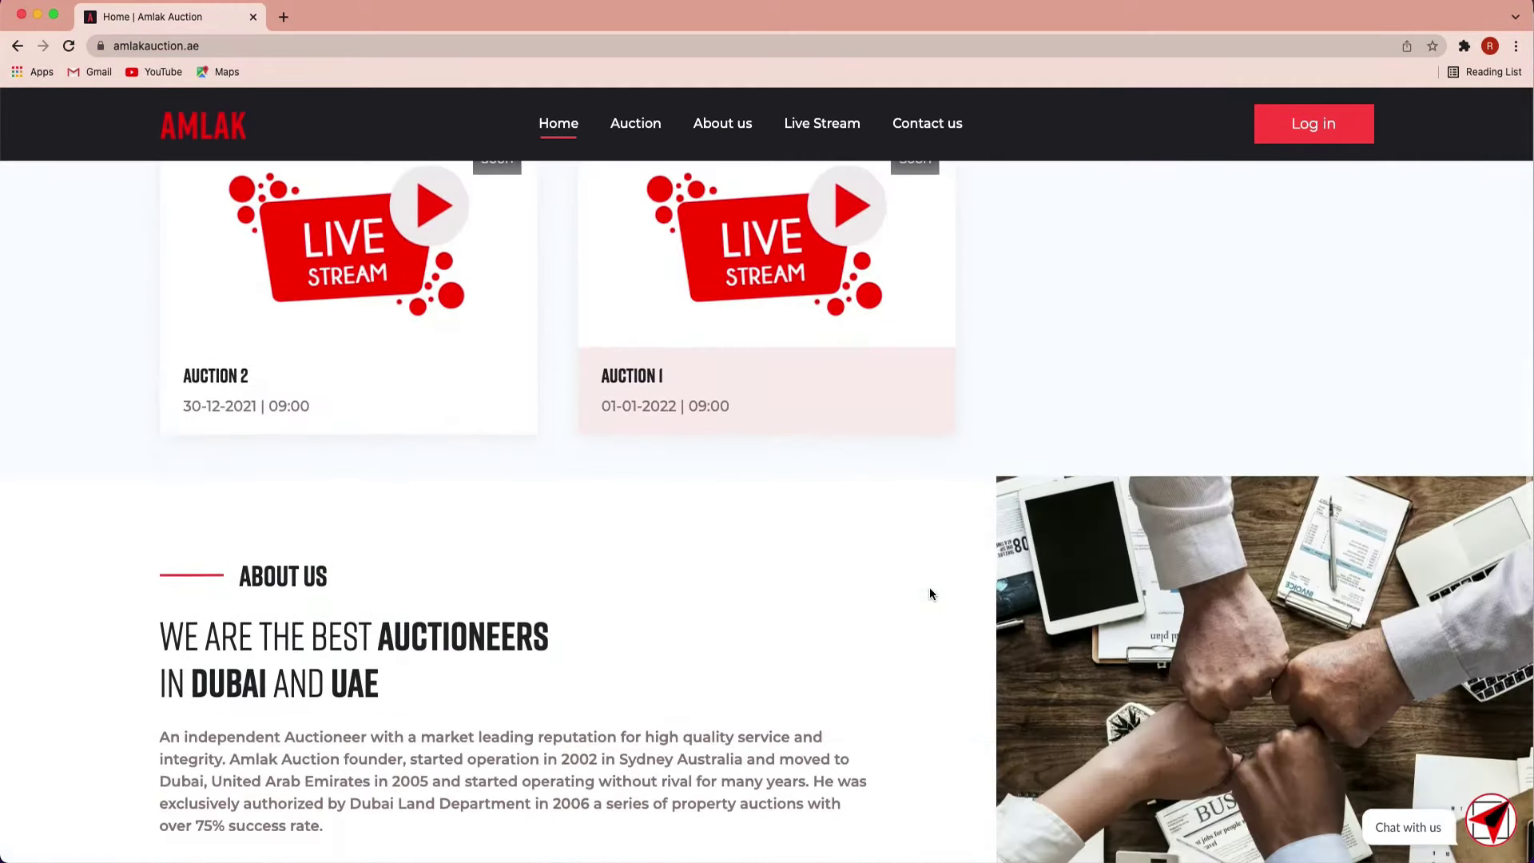
scroll(930, 594, down, 3)
scroll(930, 594, down, 2)
scroll(930, 594, down, 5)
scroll(930, 593, down, 1)
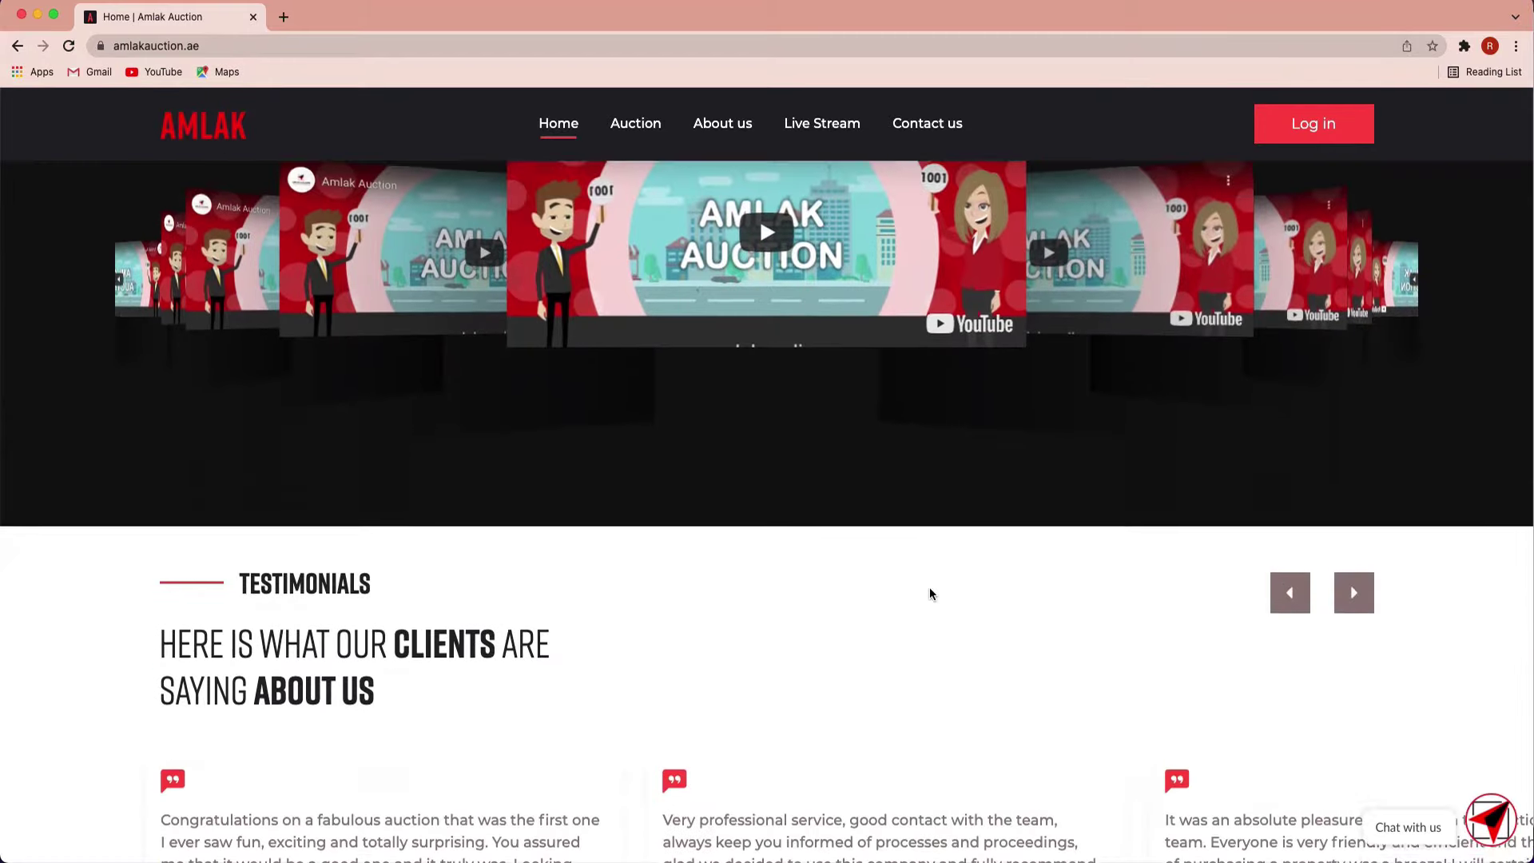
scroll(930, 594, down, 2)
scroll(930, 594, down, 3)
scroll(930, 593, down, 2)
scroll(931, 593, down, 2)
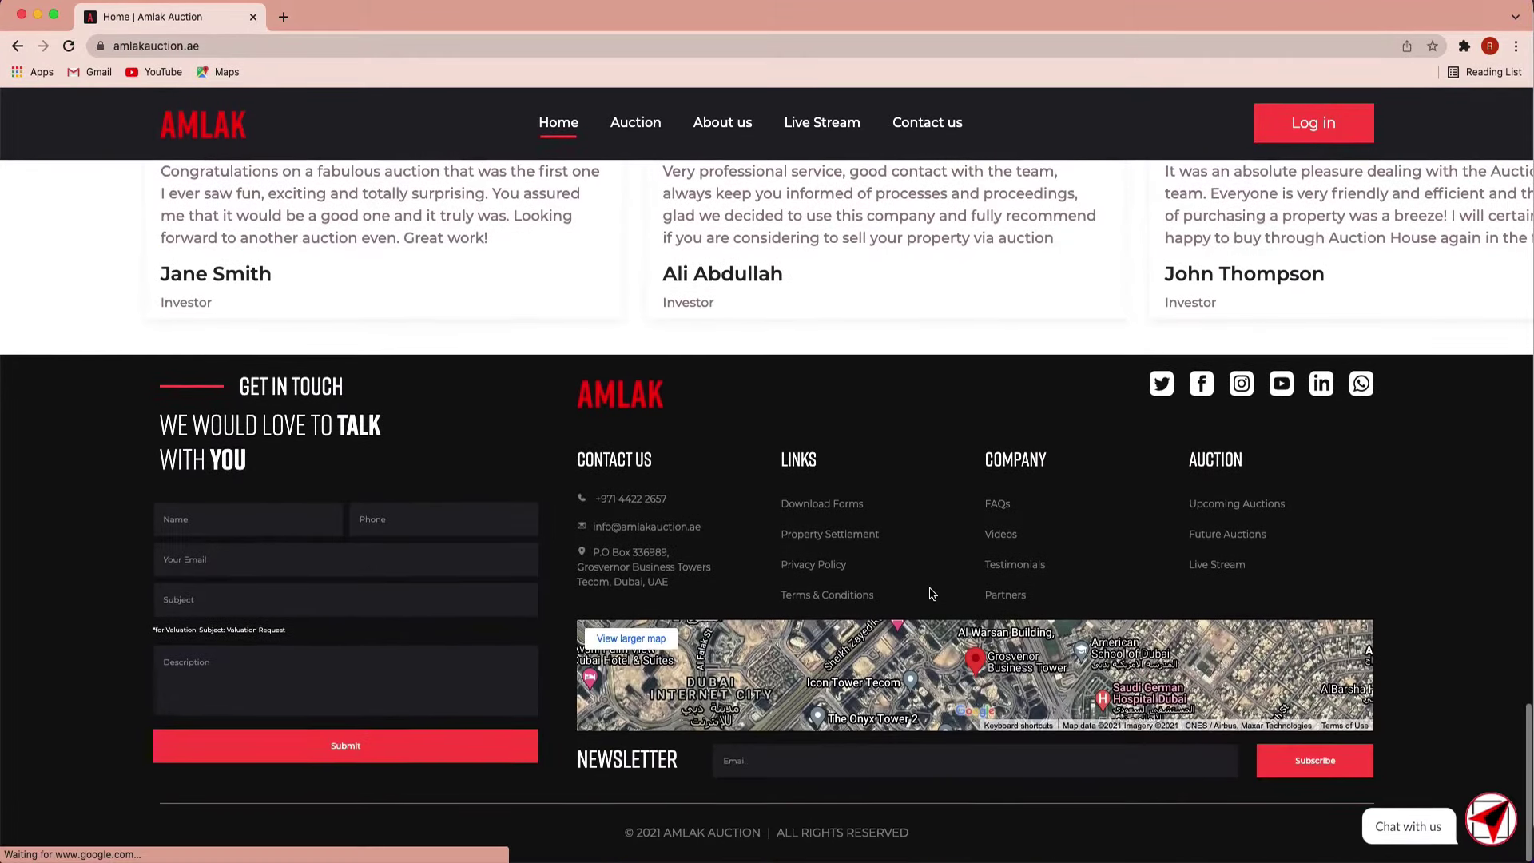
click(1306, 140)
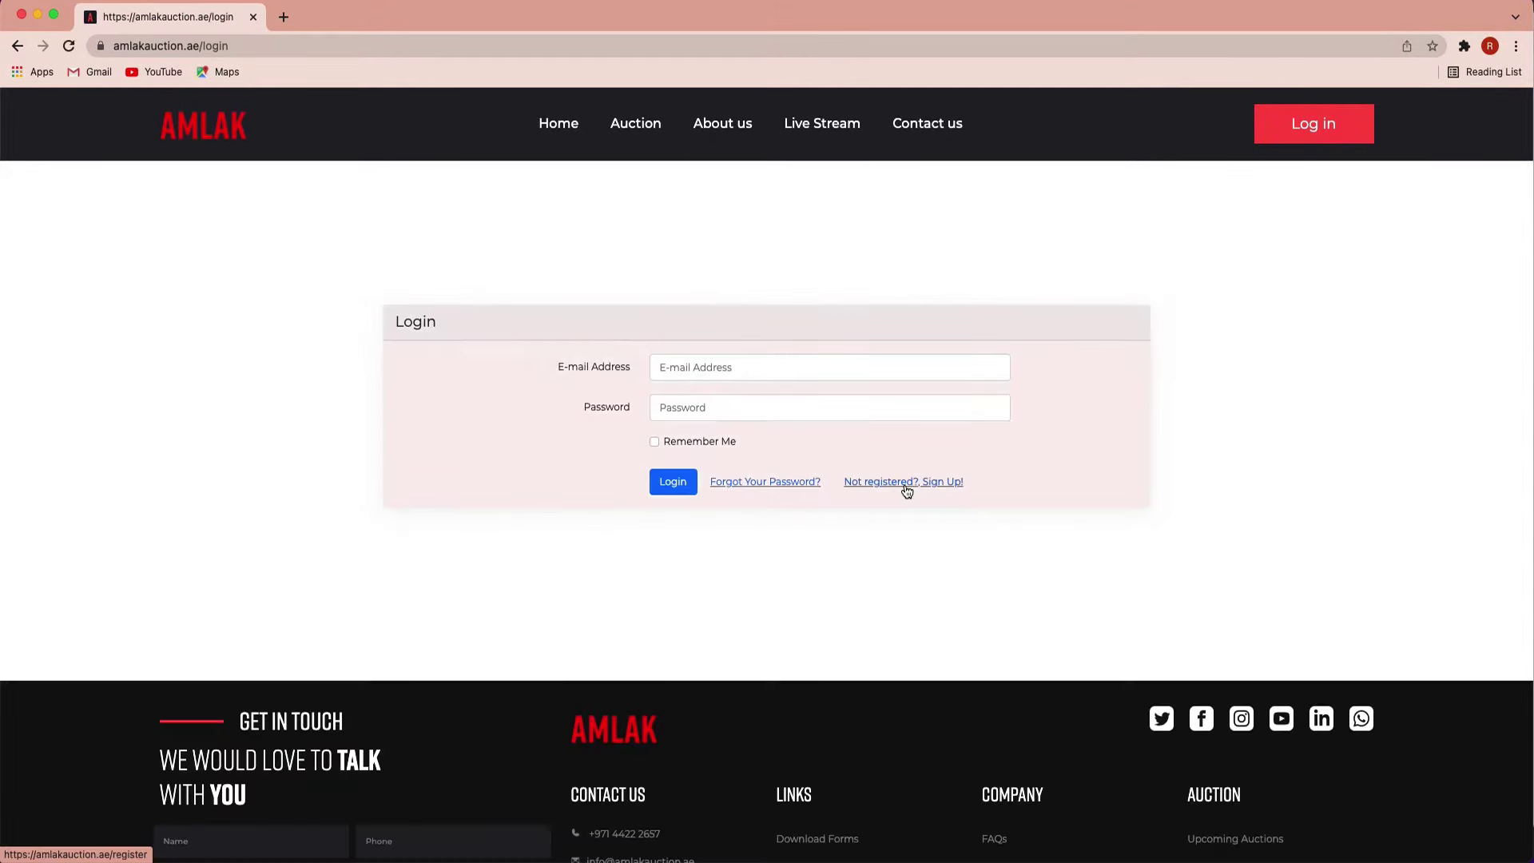
click(891, 483)
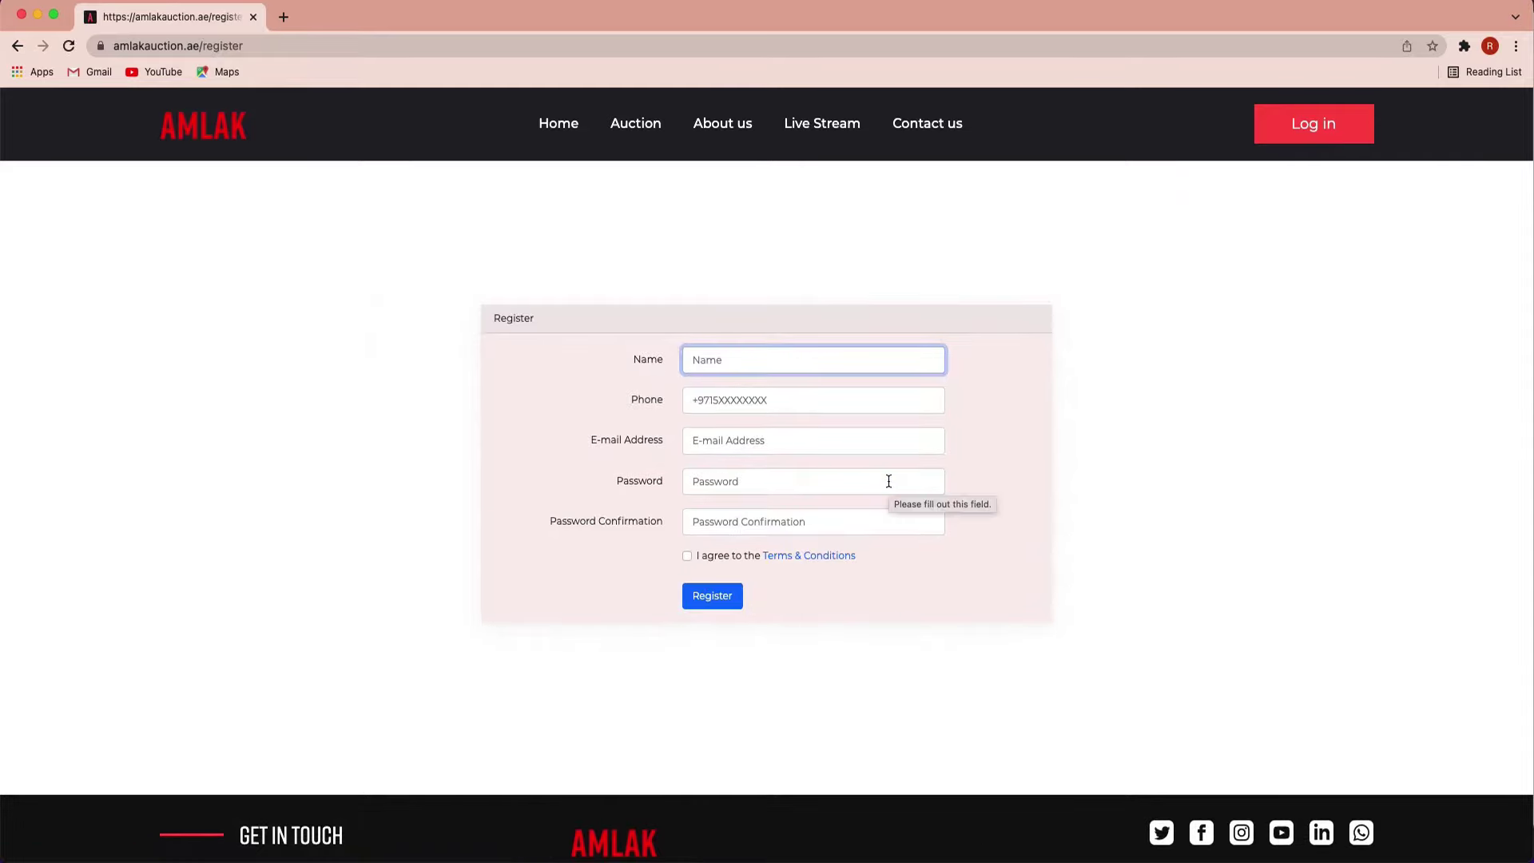
text(Jane)
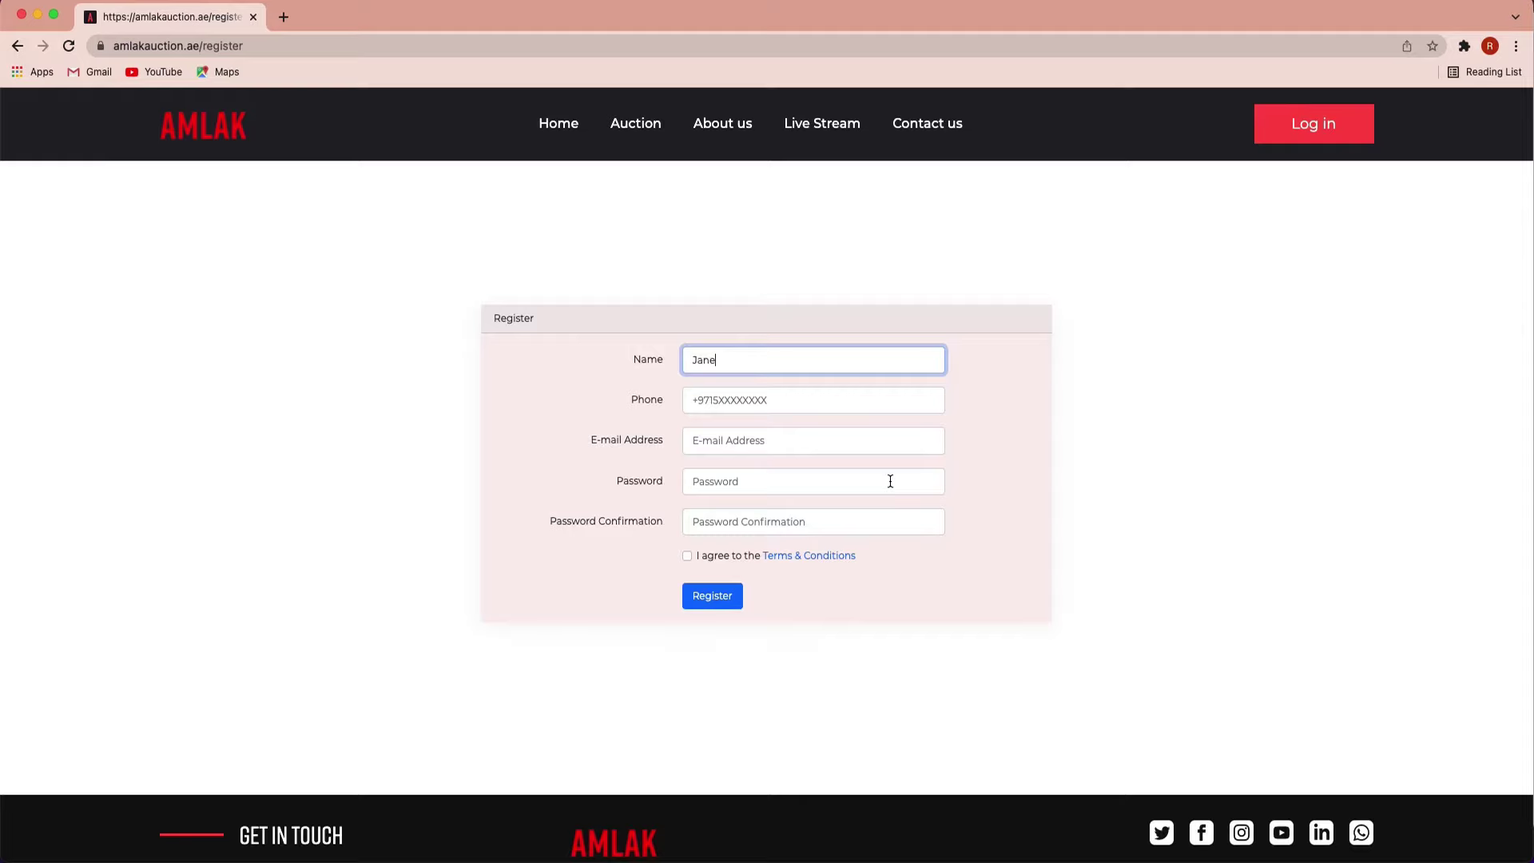
text( Smith)
key(Tab)
text(+971512345678)
key(Tab)
Step: Enter the password and confirmation, accept the Terms & Conditions, and submit the registration
key(Tab)
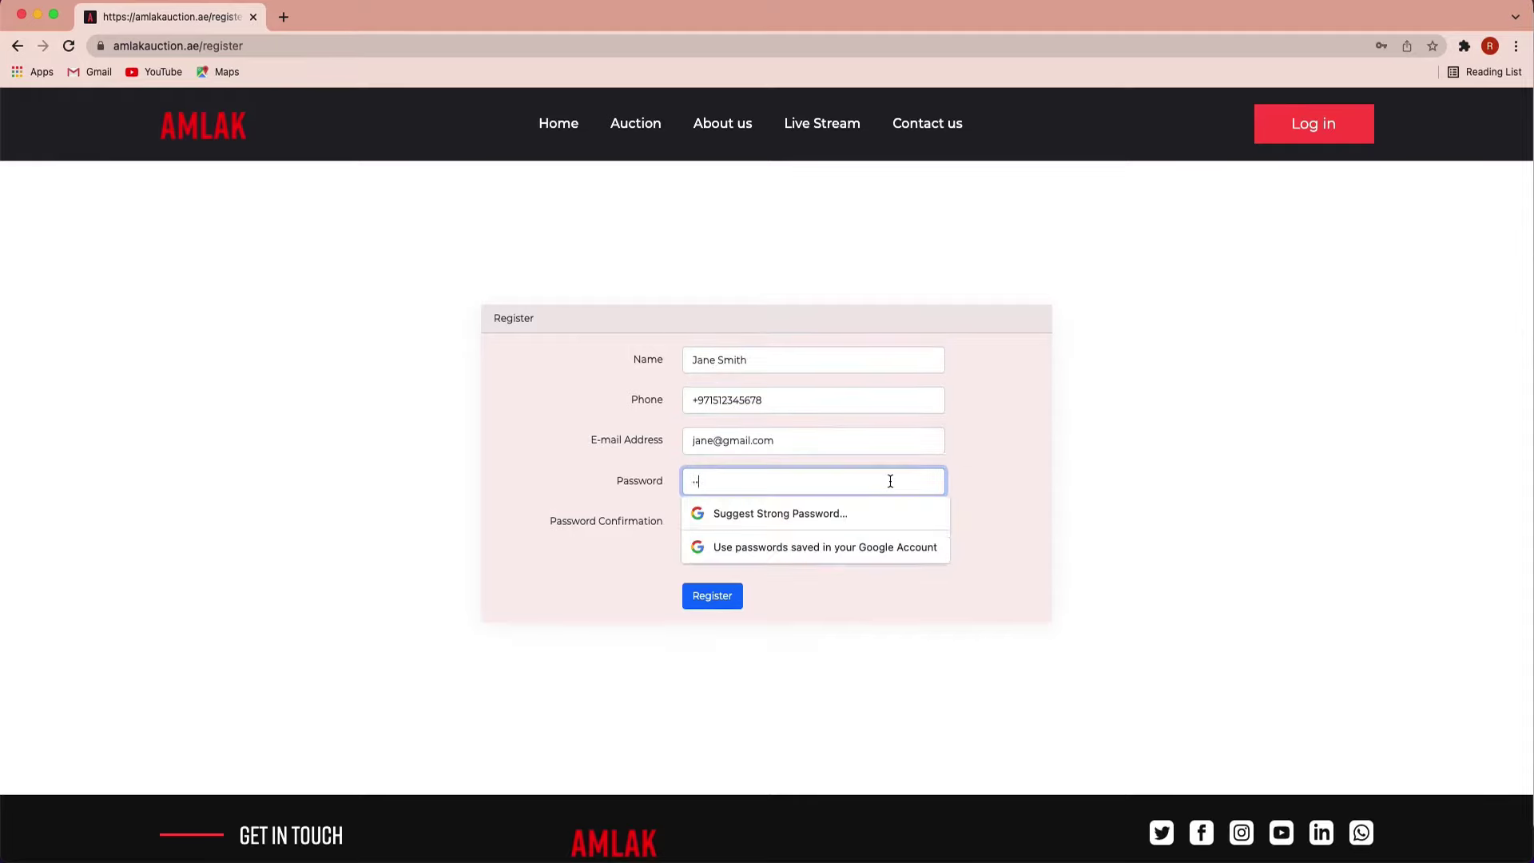
text(word)
key(Tab)
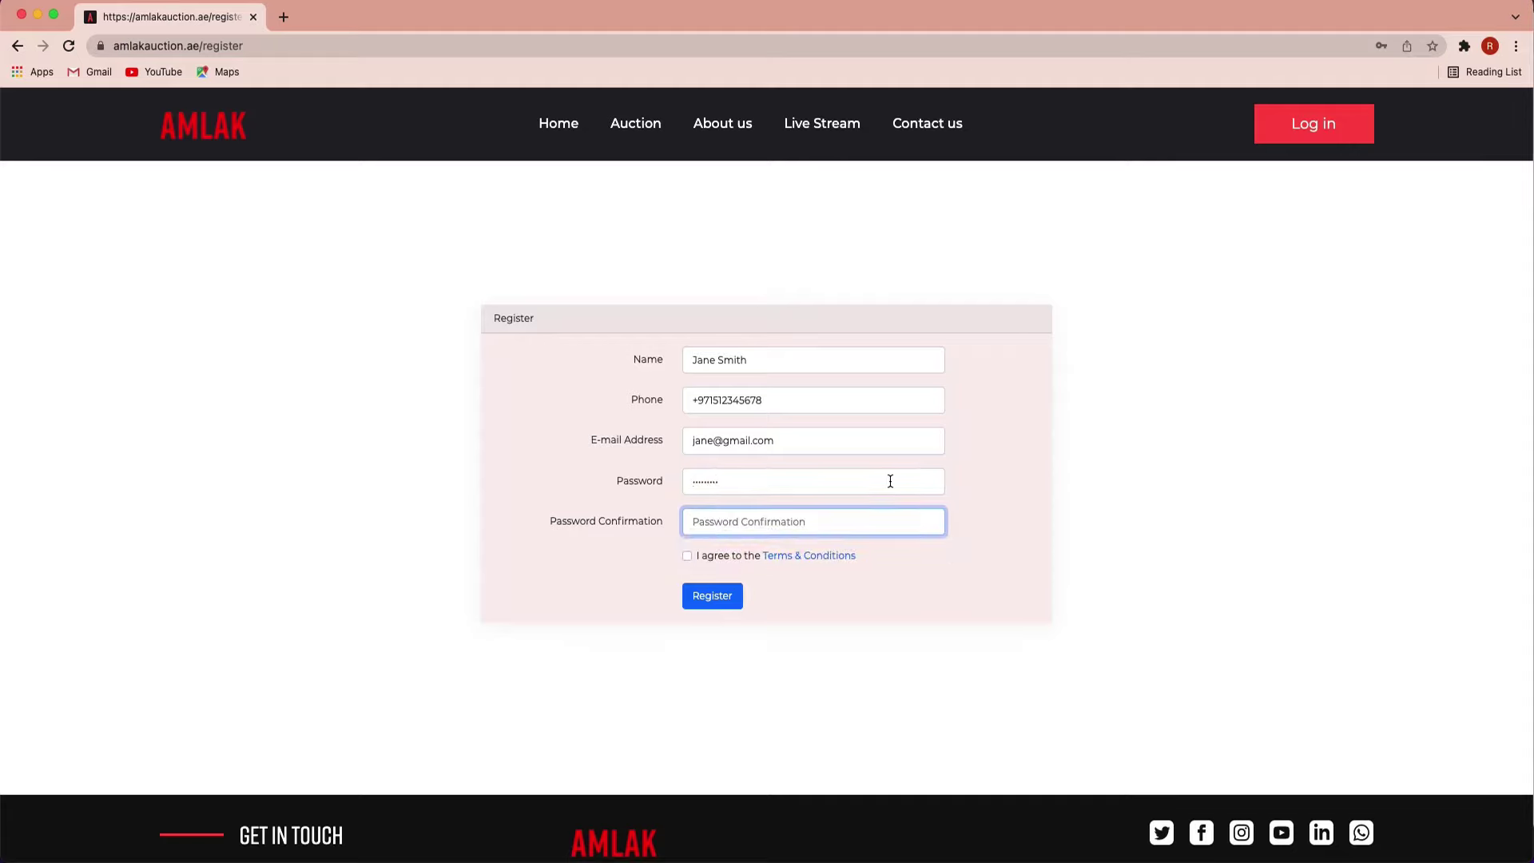
text(pa)
click(688, 559)
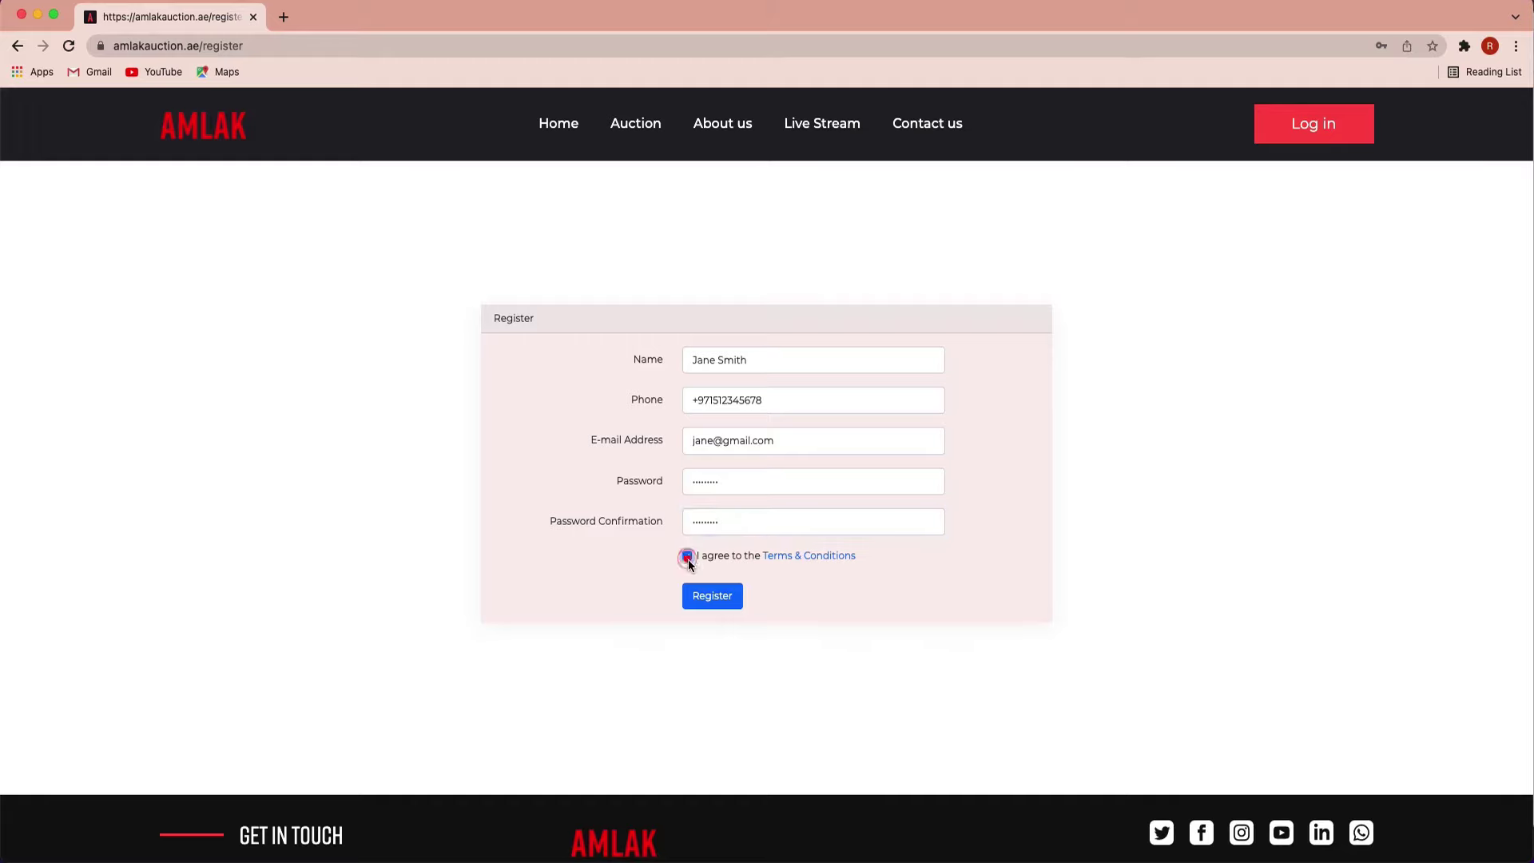
click(708, 596)
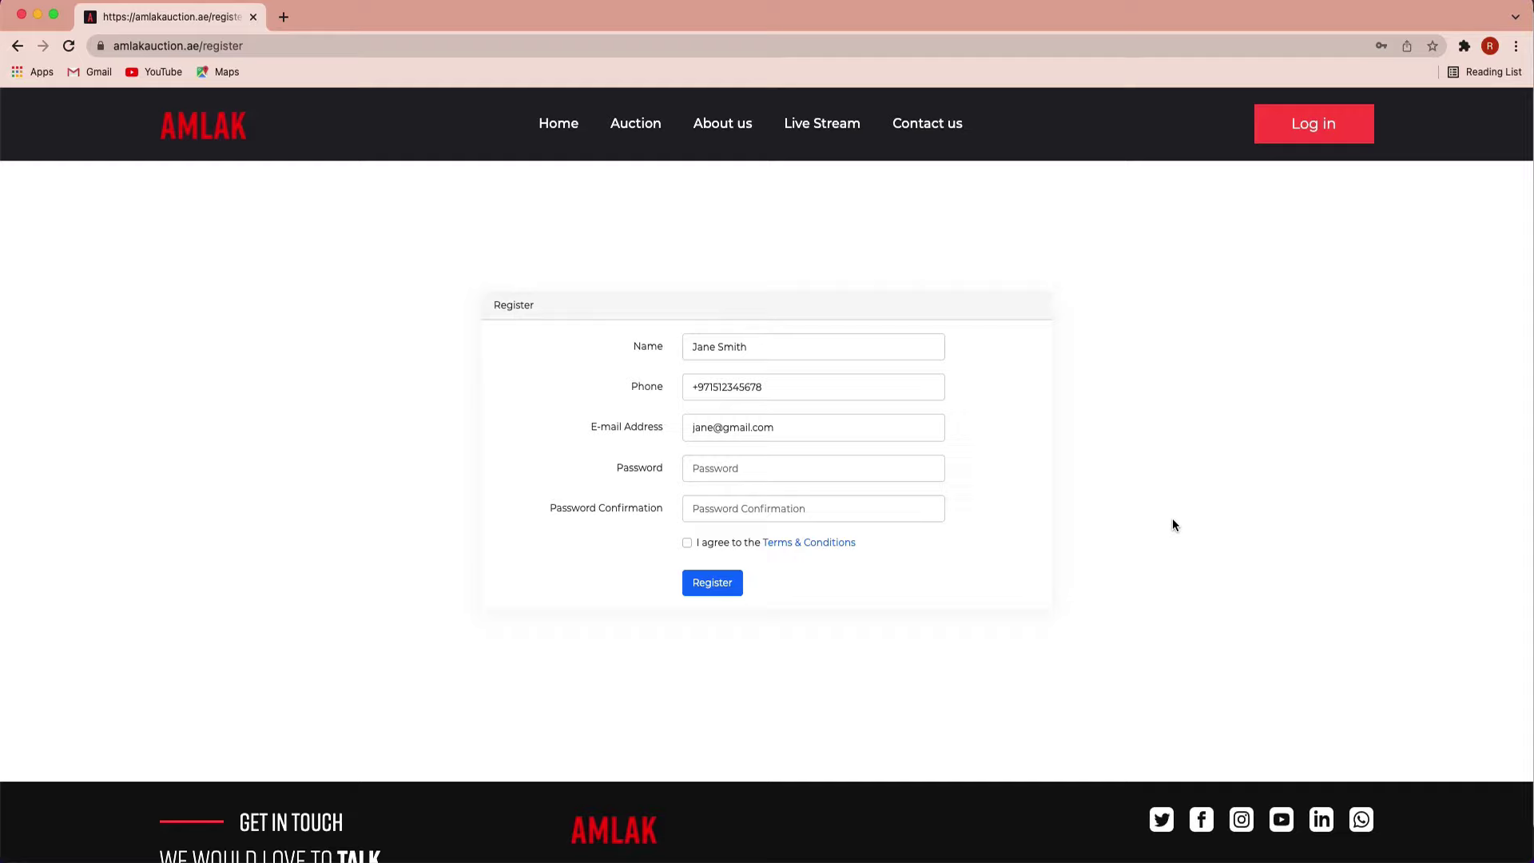
click(1313, 129)
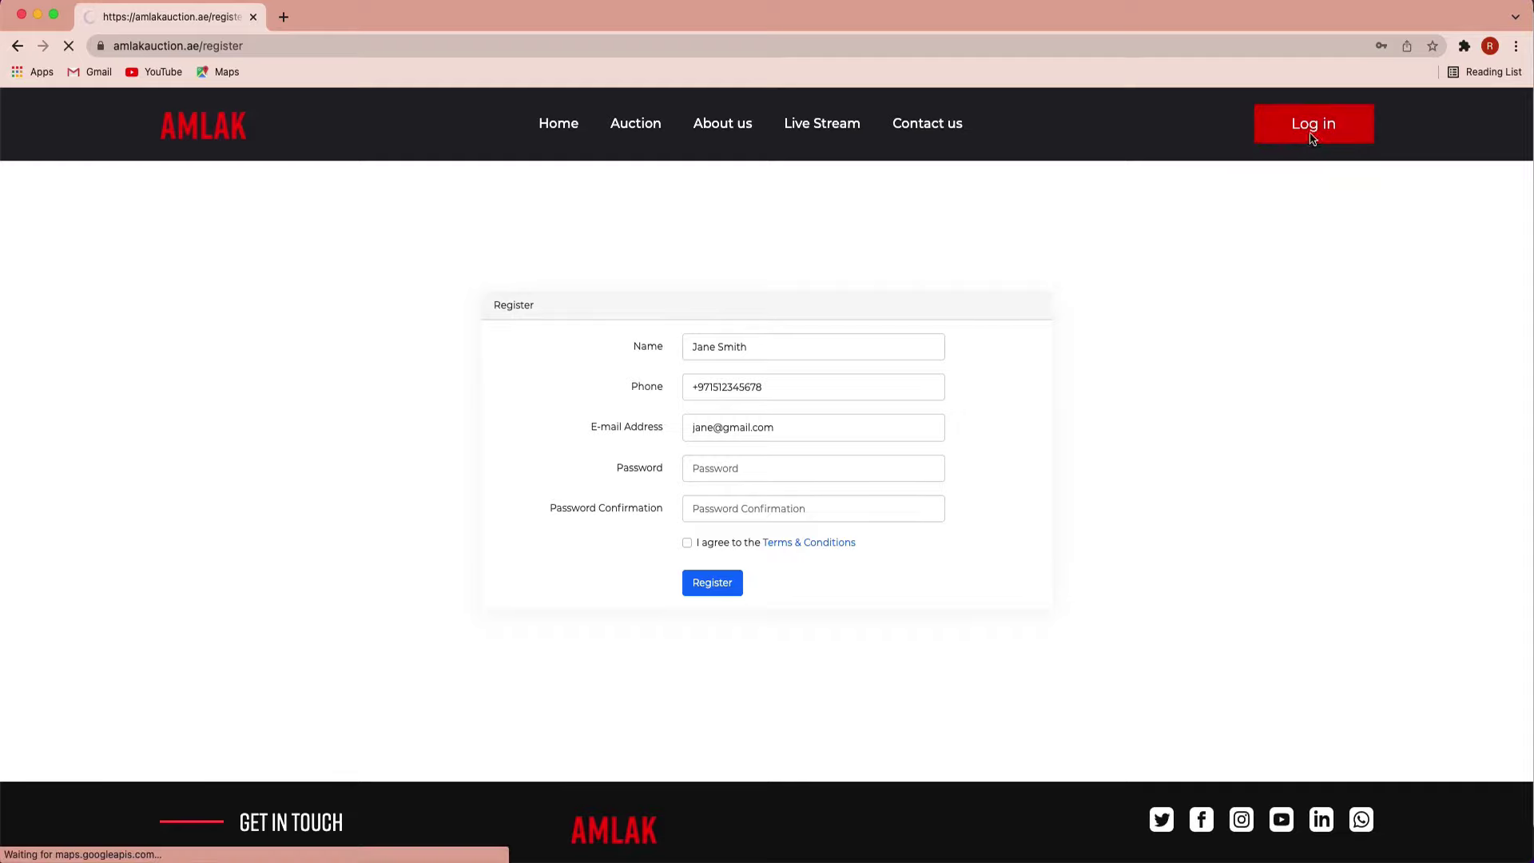
key(Tab)
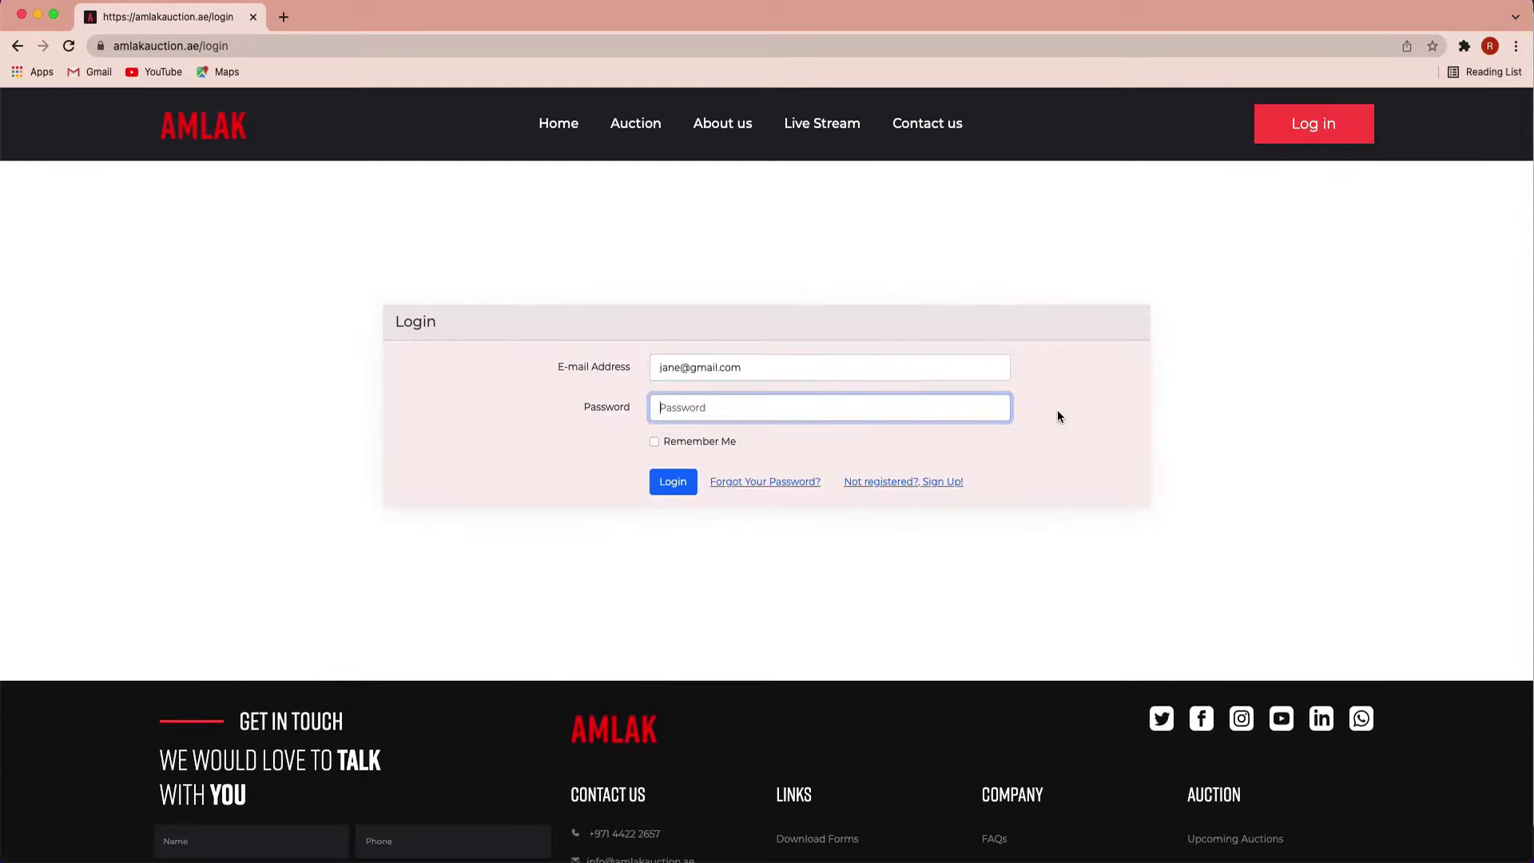
text(password)
key(Return)
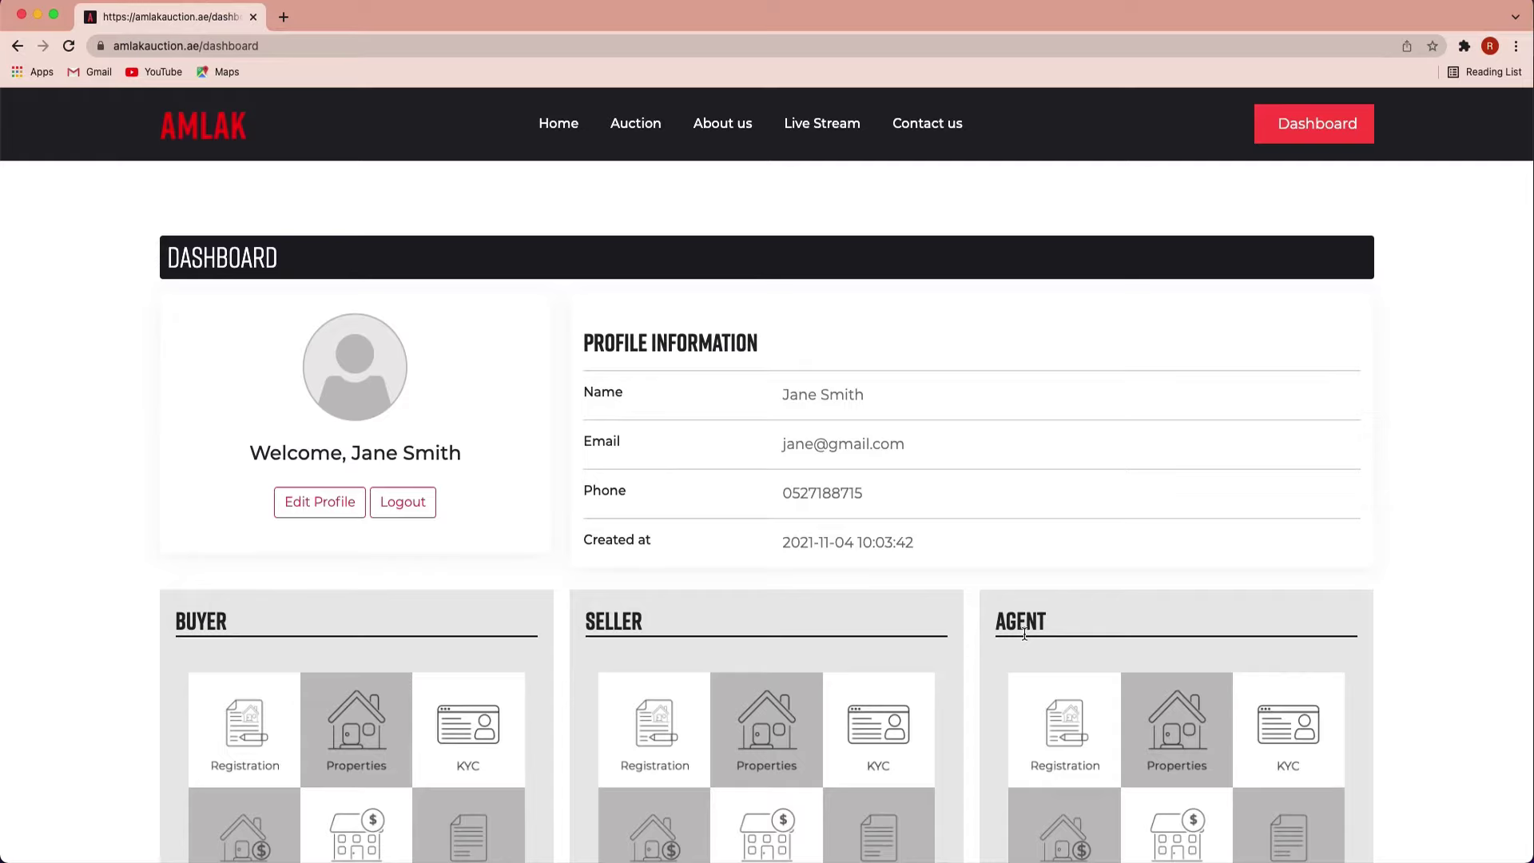
scroll(936, 701, down, 3)
scroll(937, 699, down, 2)
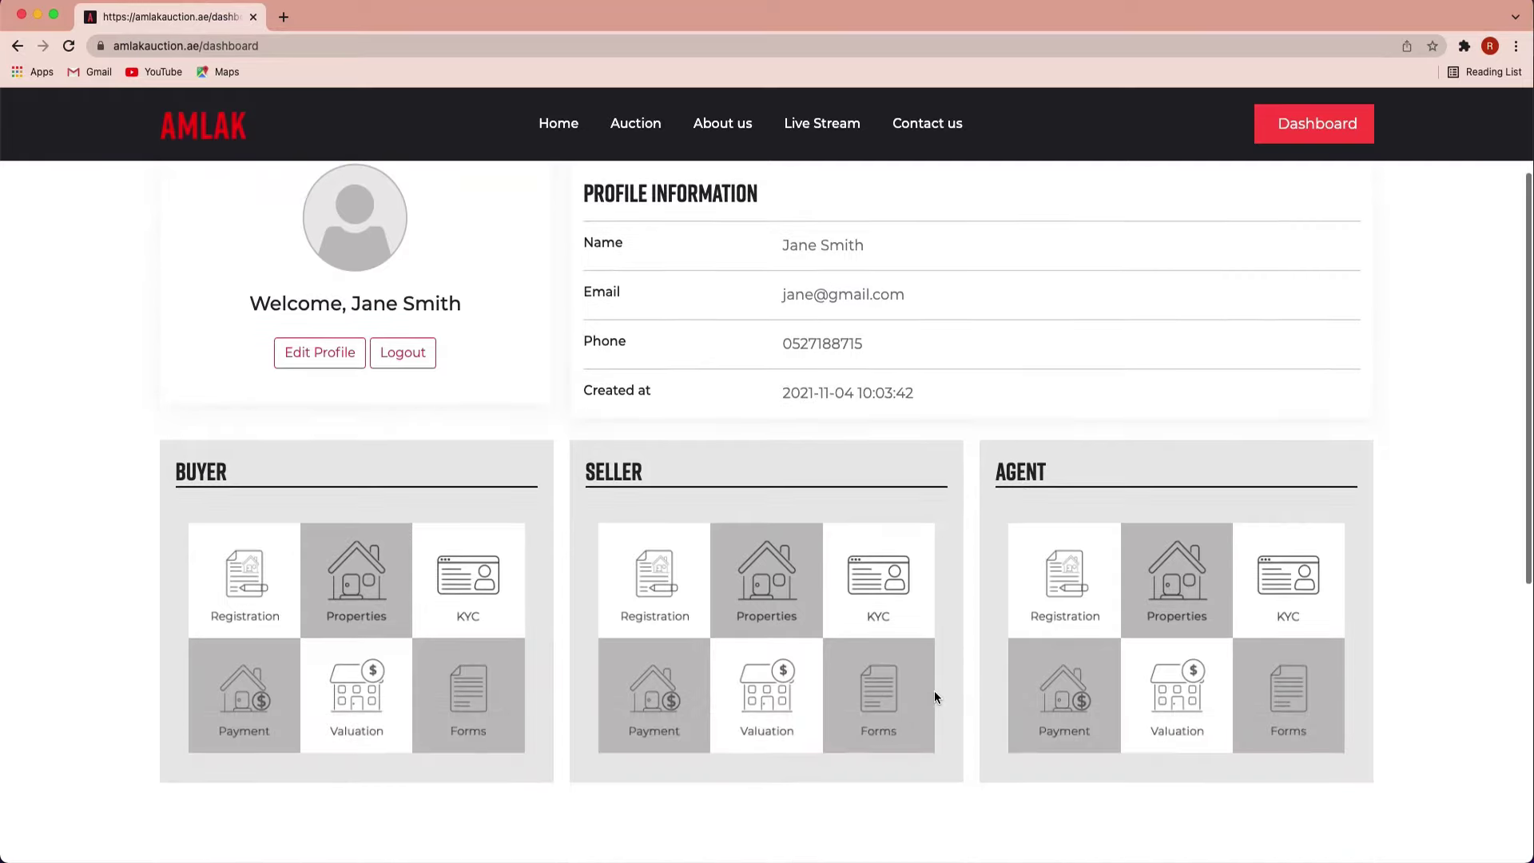
click(653, 583)
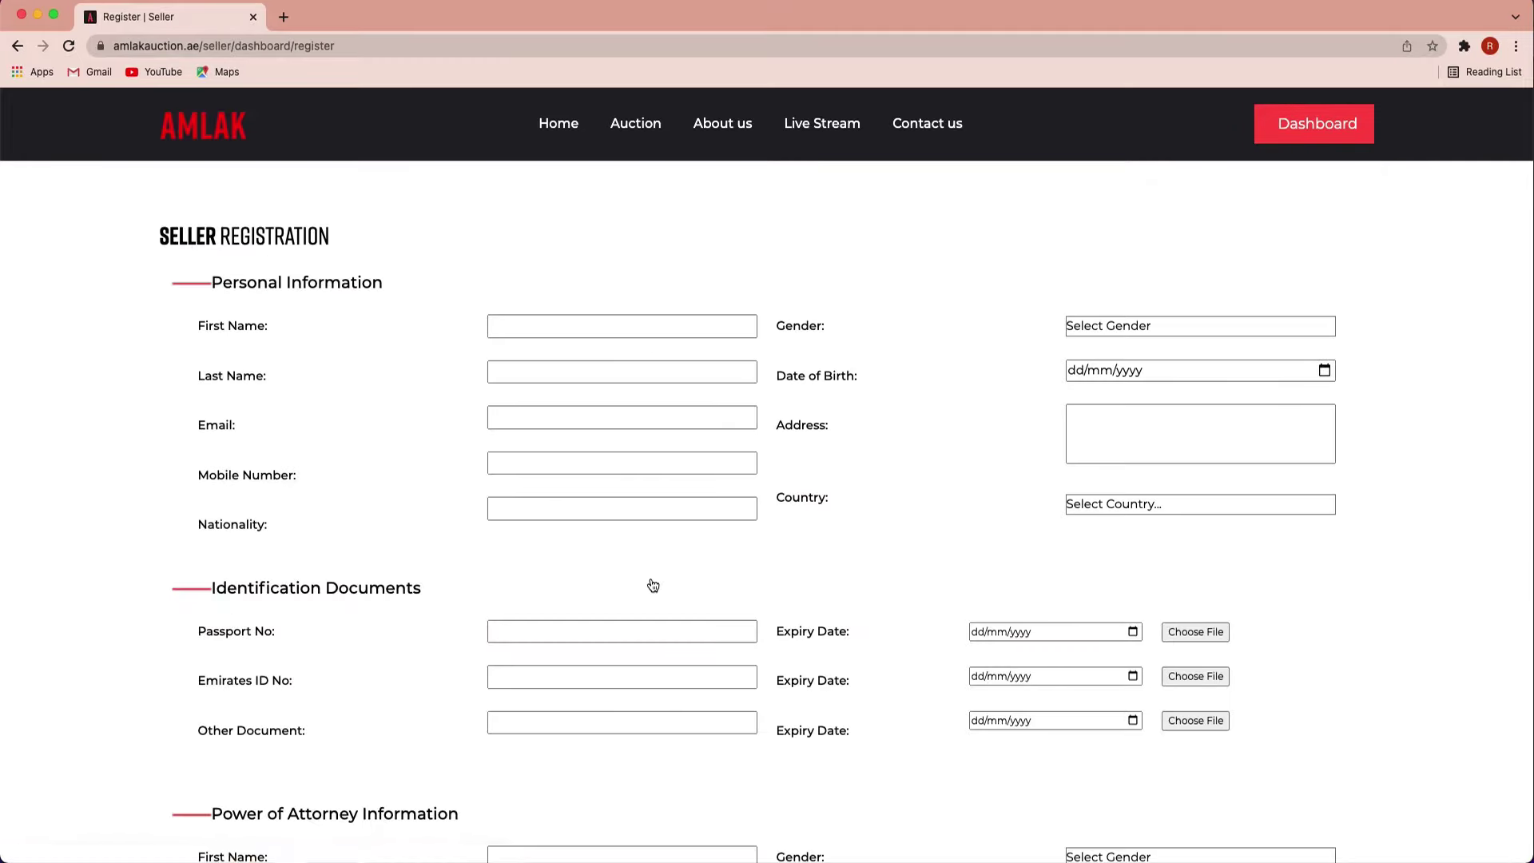
text(Jan)
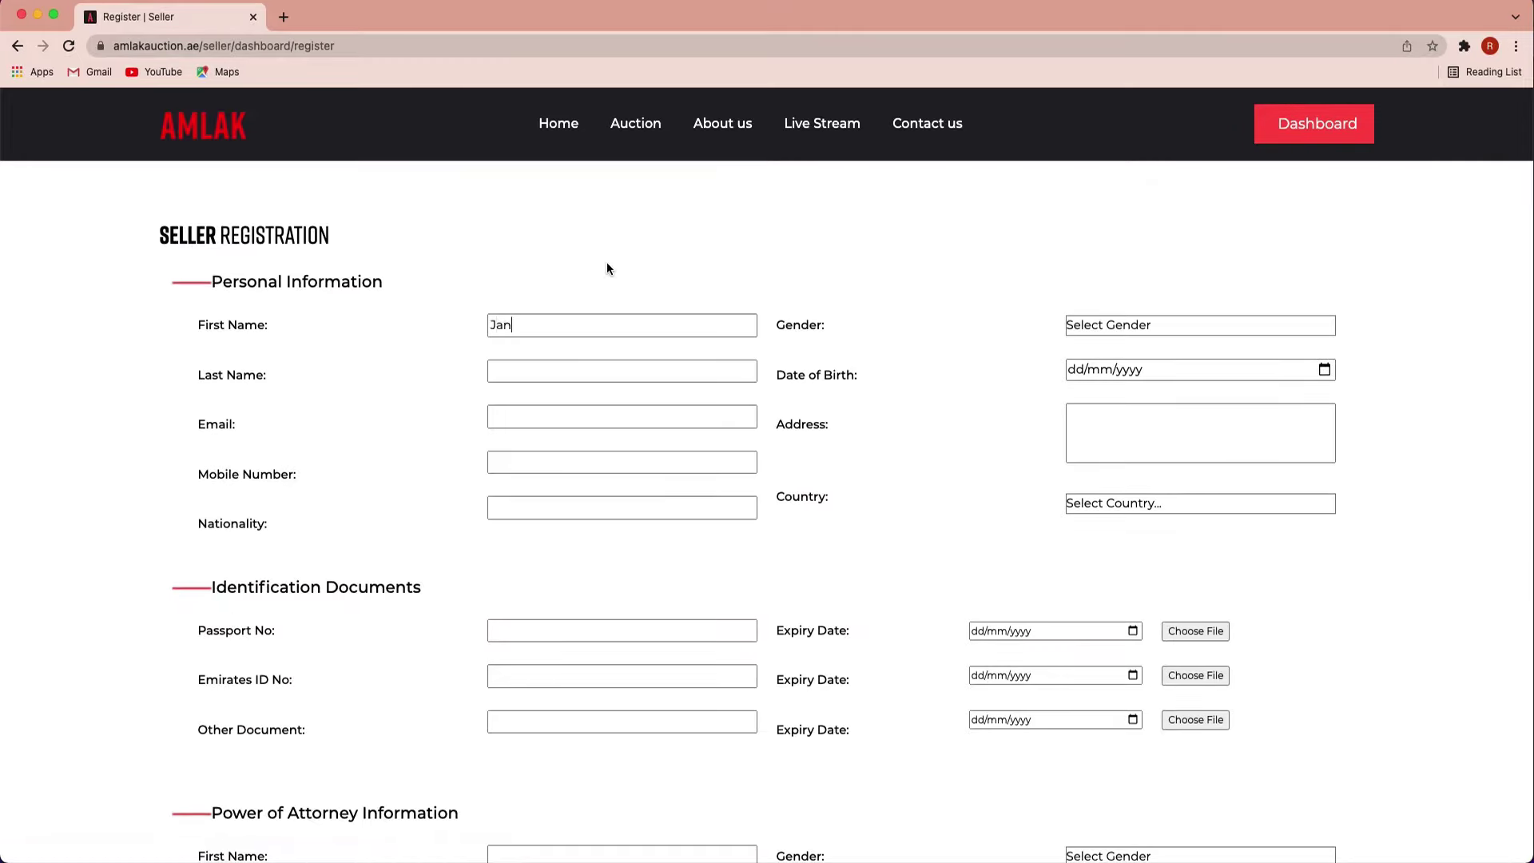
text(e )
text(Smi)
text(th)
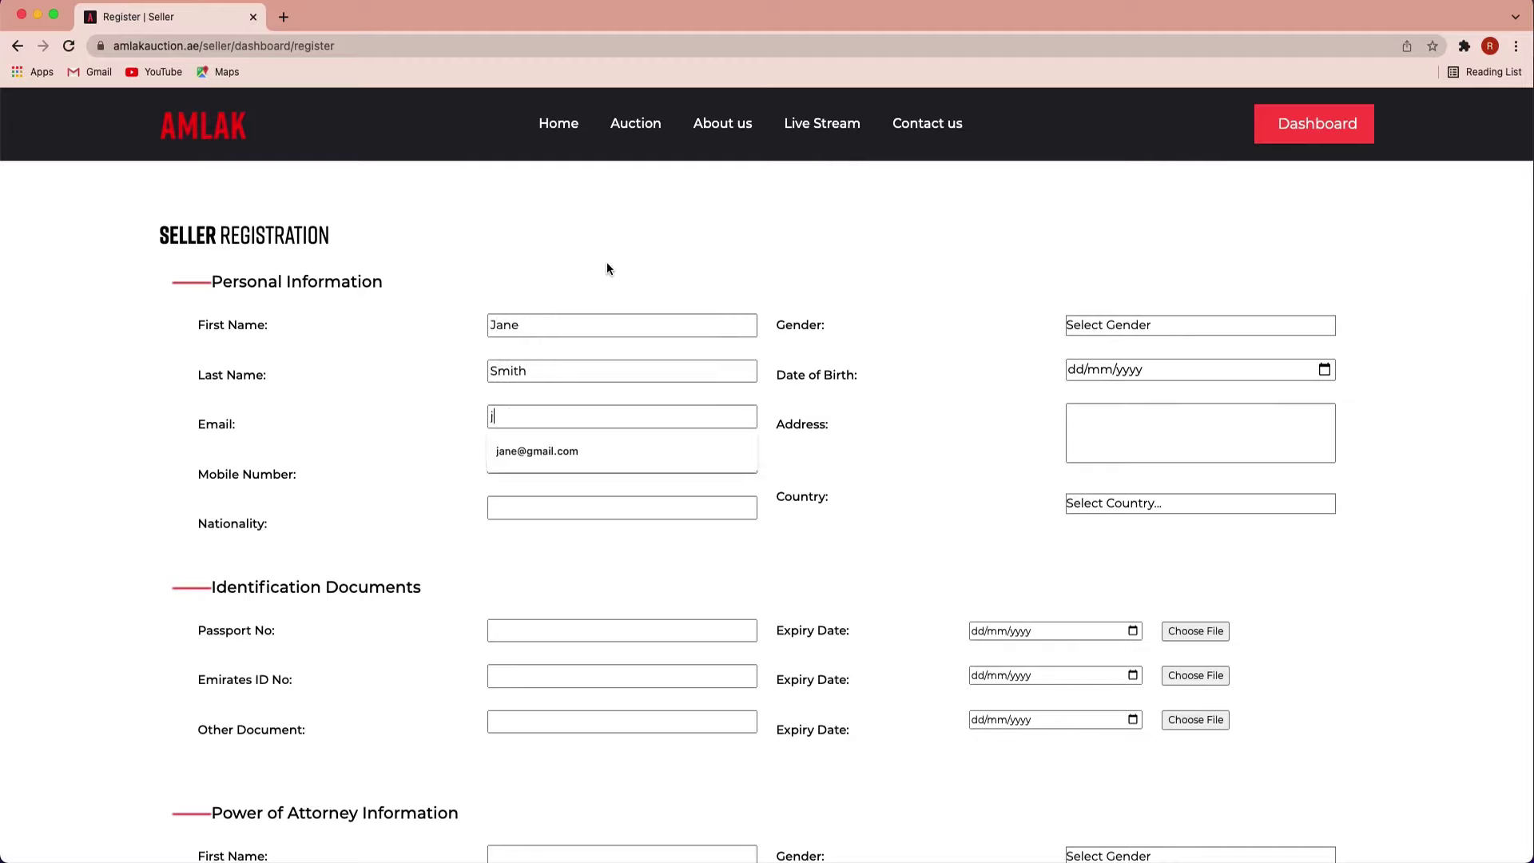
key(Tab)
text(971)
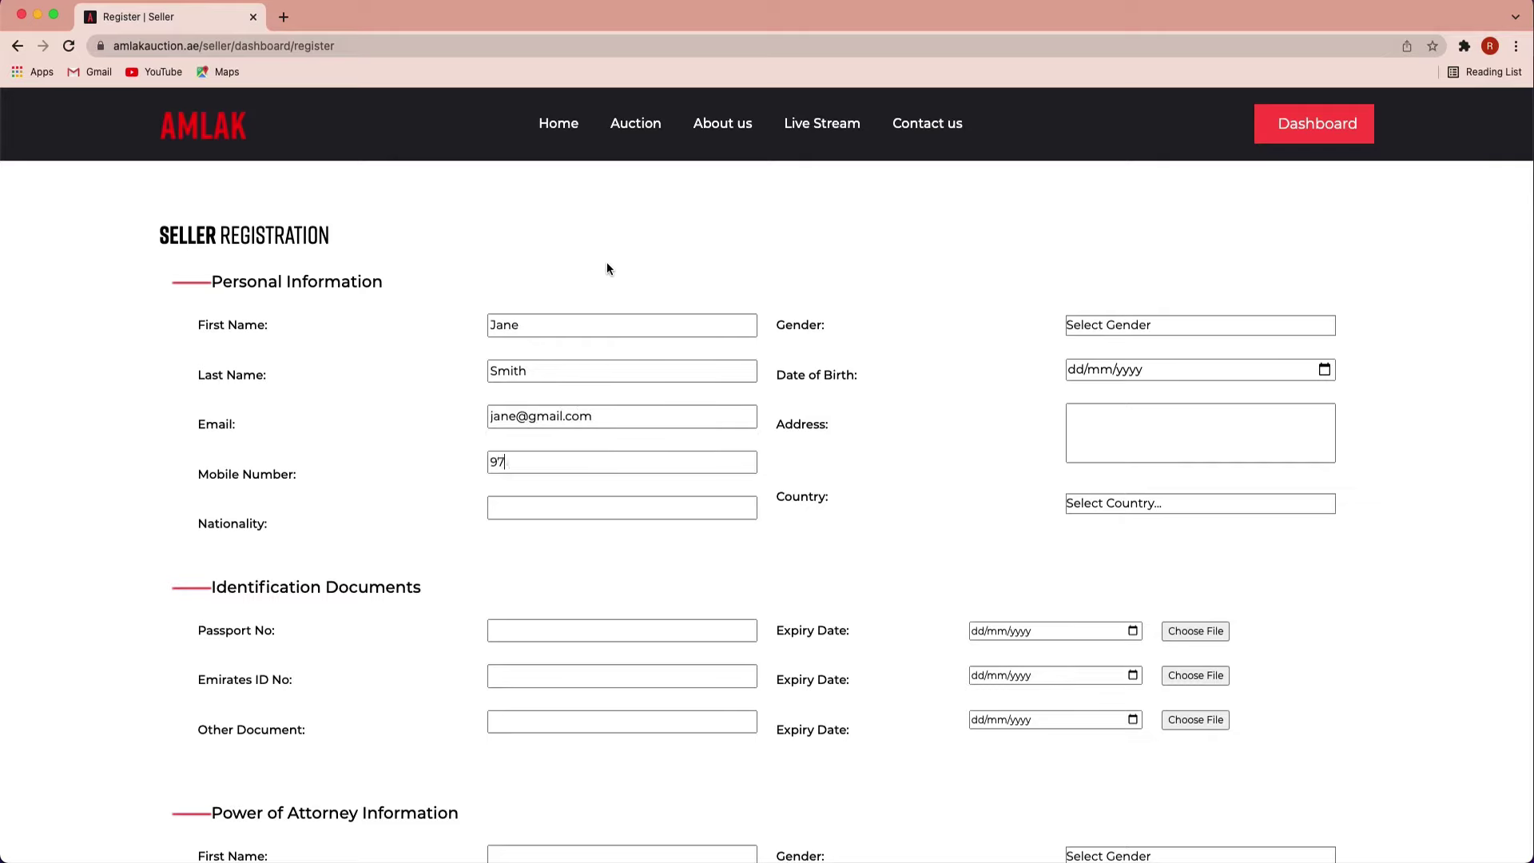
text(512345678)
text(Briti)
text(sh)
Step: Set gender Female, birth date 01/01/1990, address Al Barsha Heights, country United Arab Emirates
click(1181, 335)
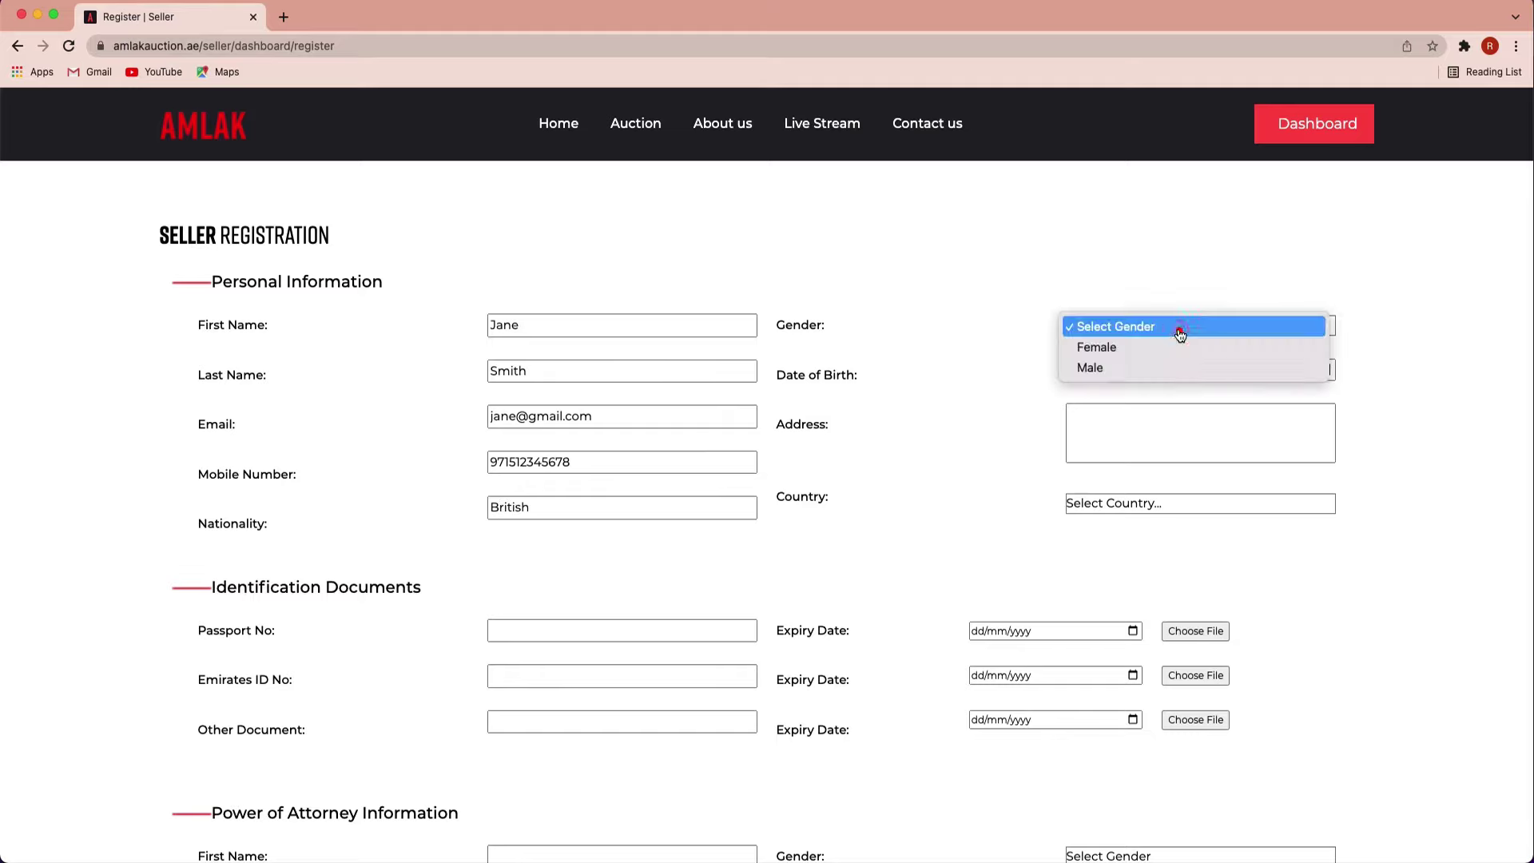
click(1173, 341)
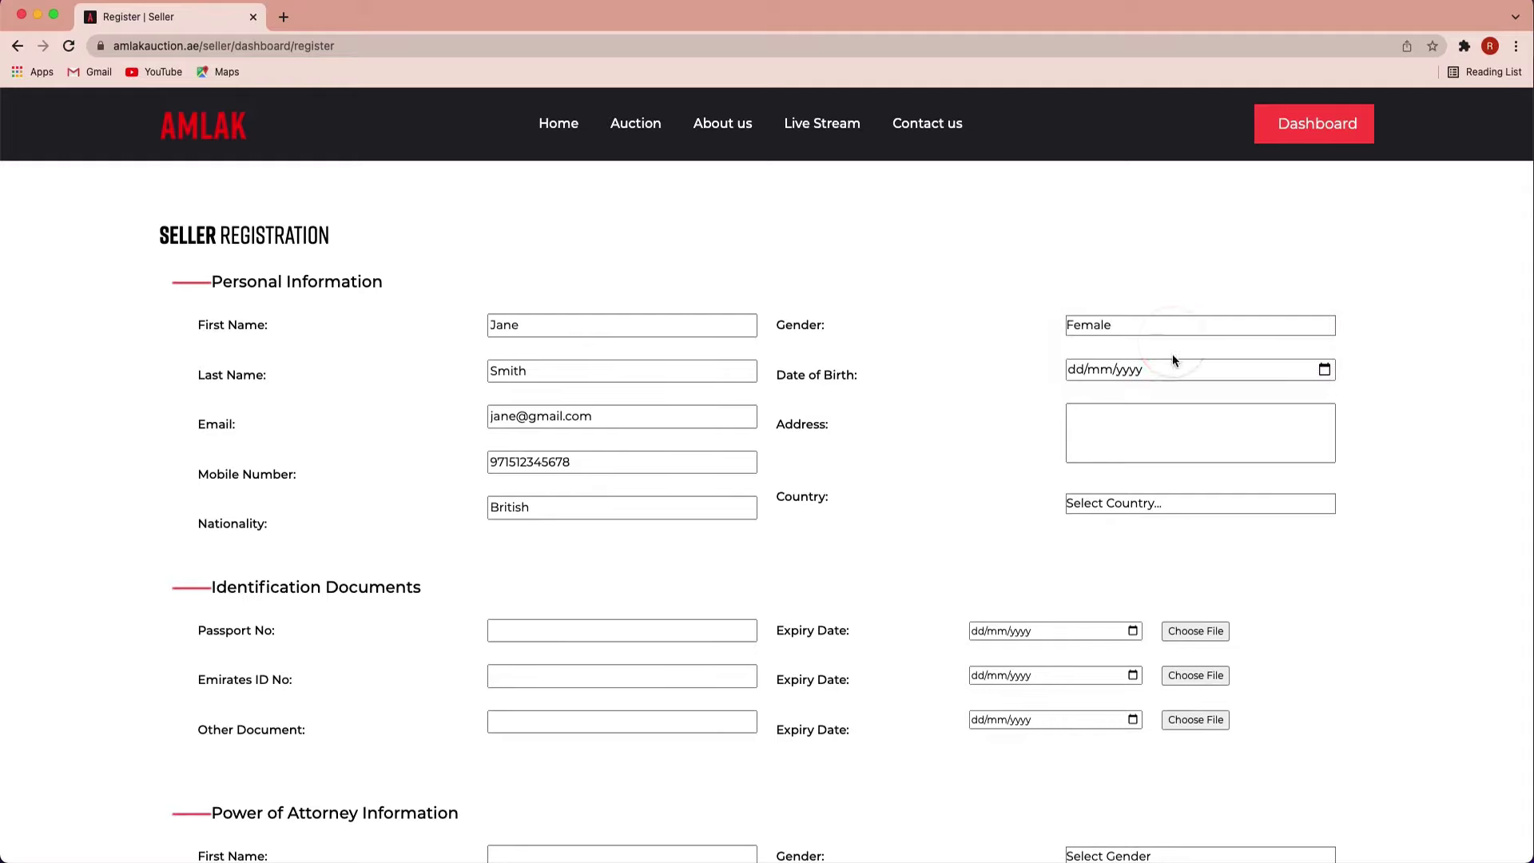
click(1078, 369)
text(01/01/000)
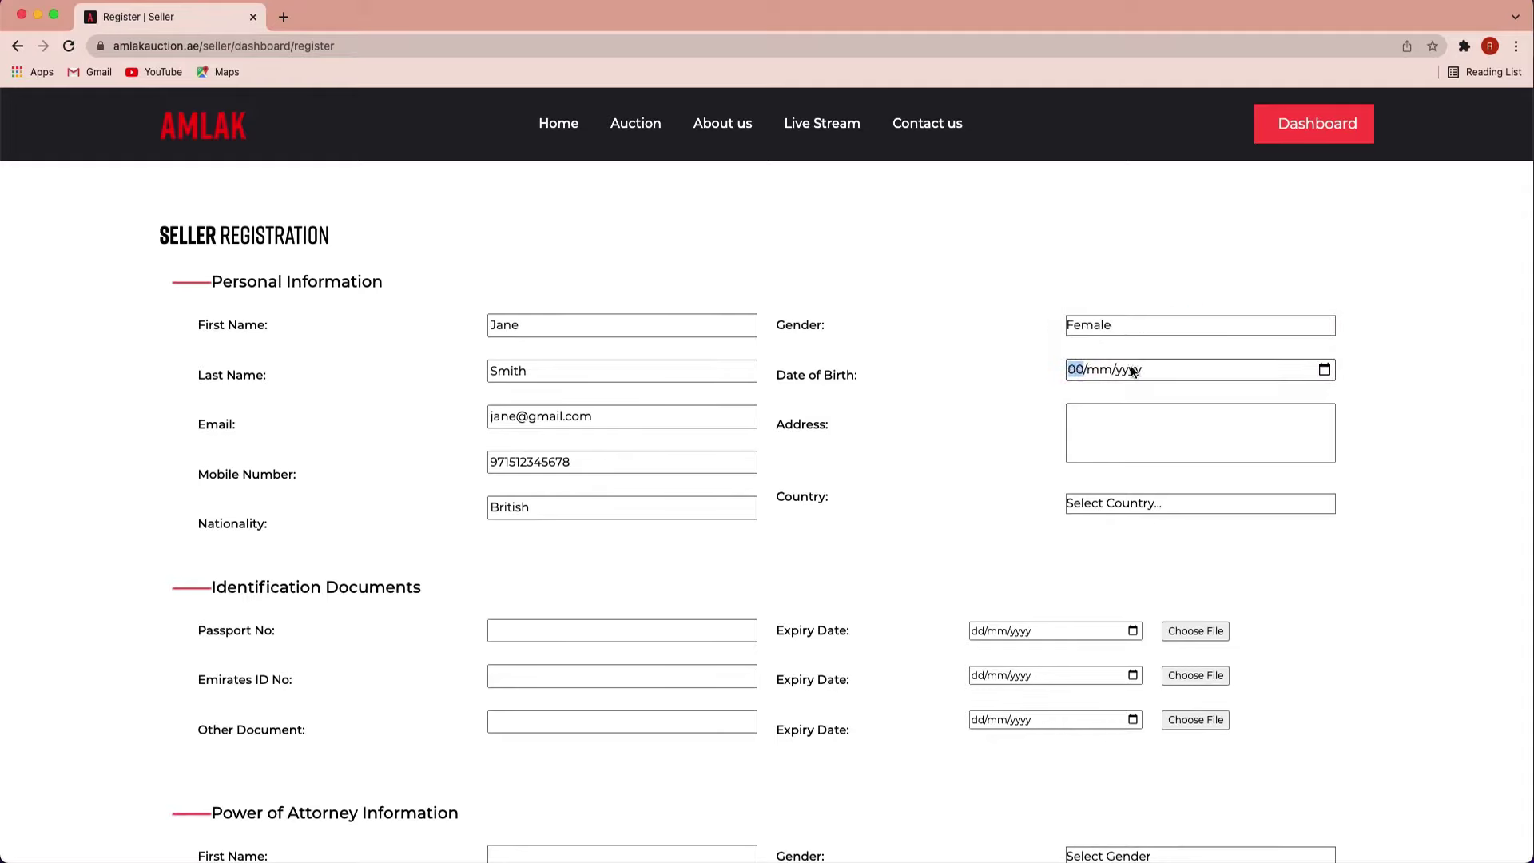
text(1)
key(Tab)
text(Al Barsha Heights)
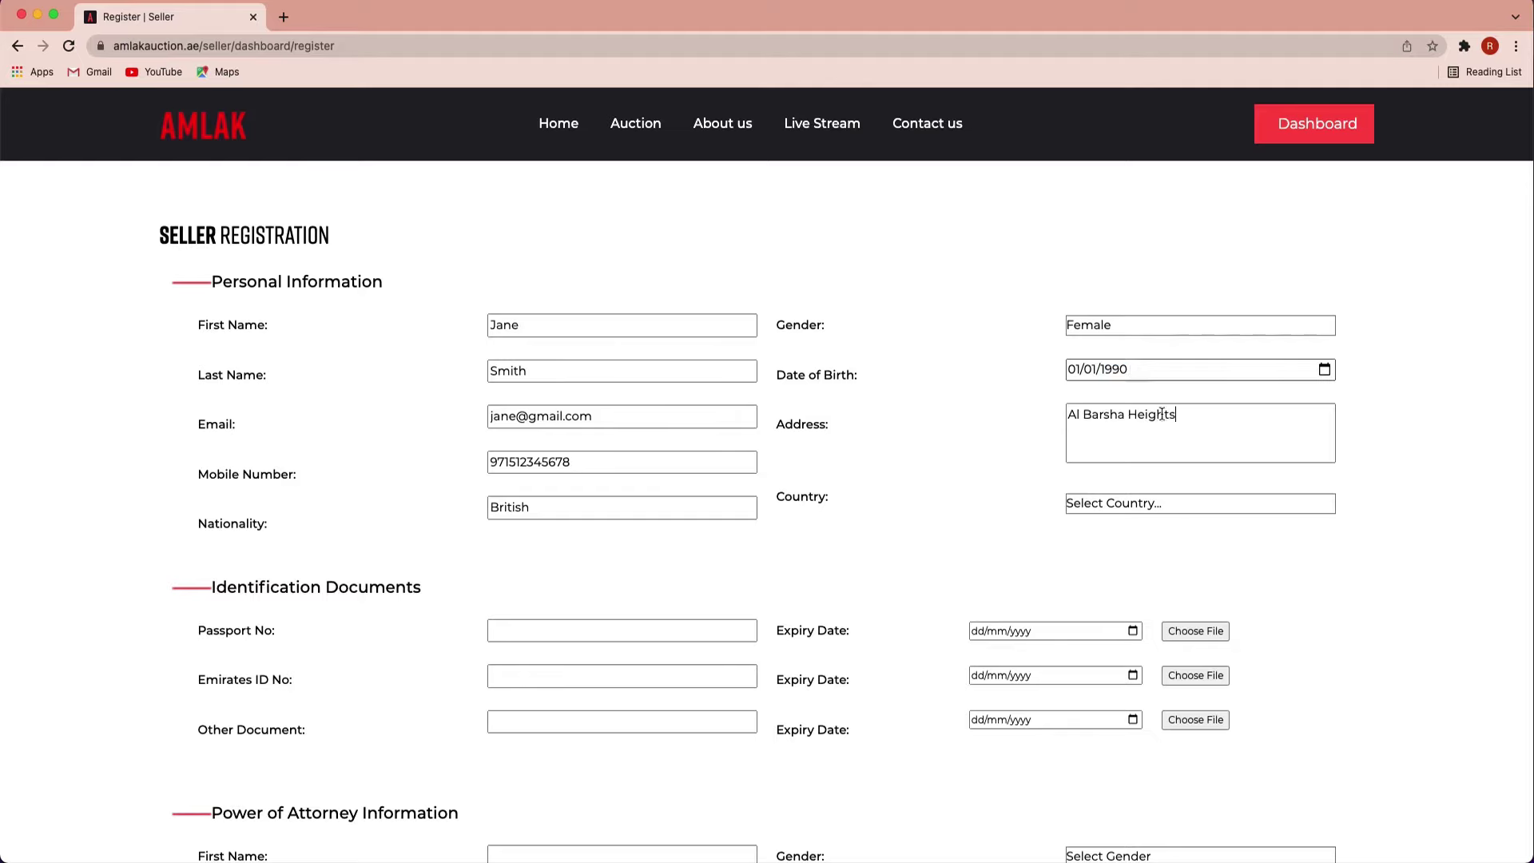
click(1202, 505)
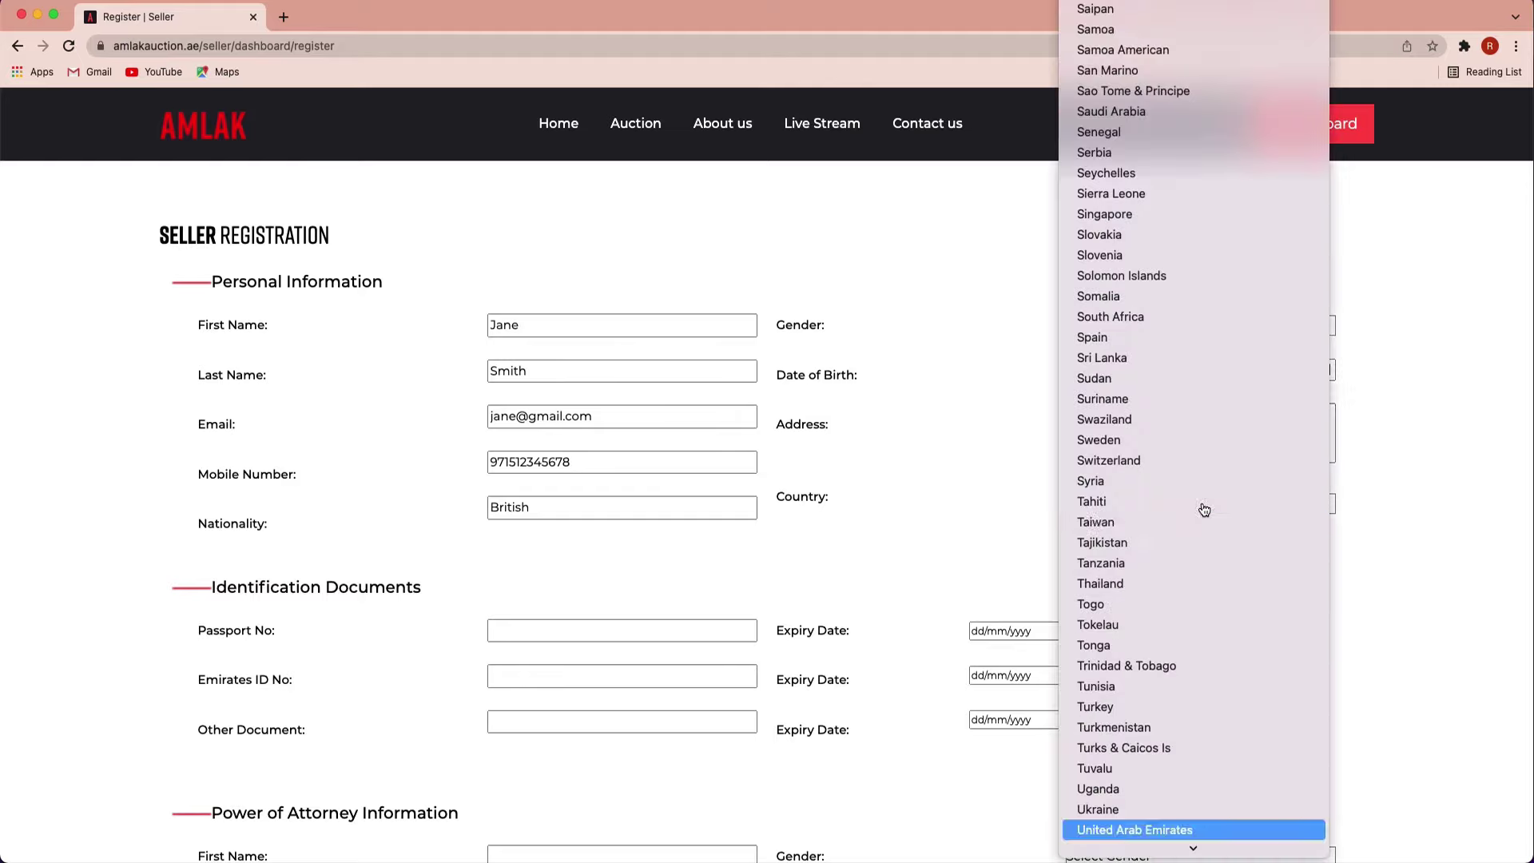
click(1199, 830)
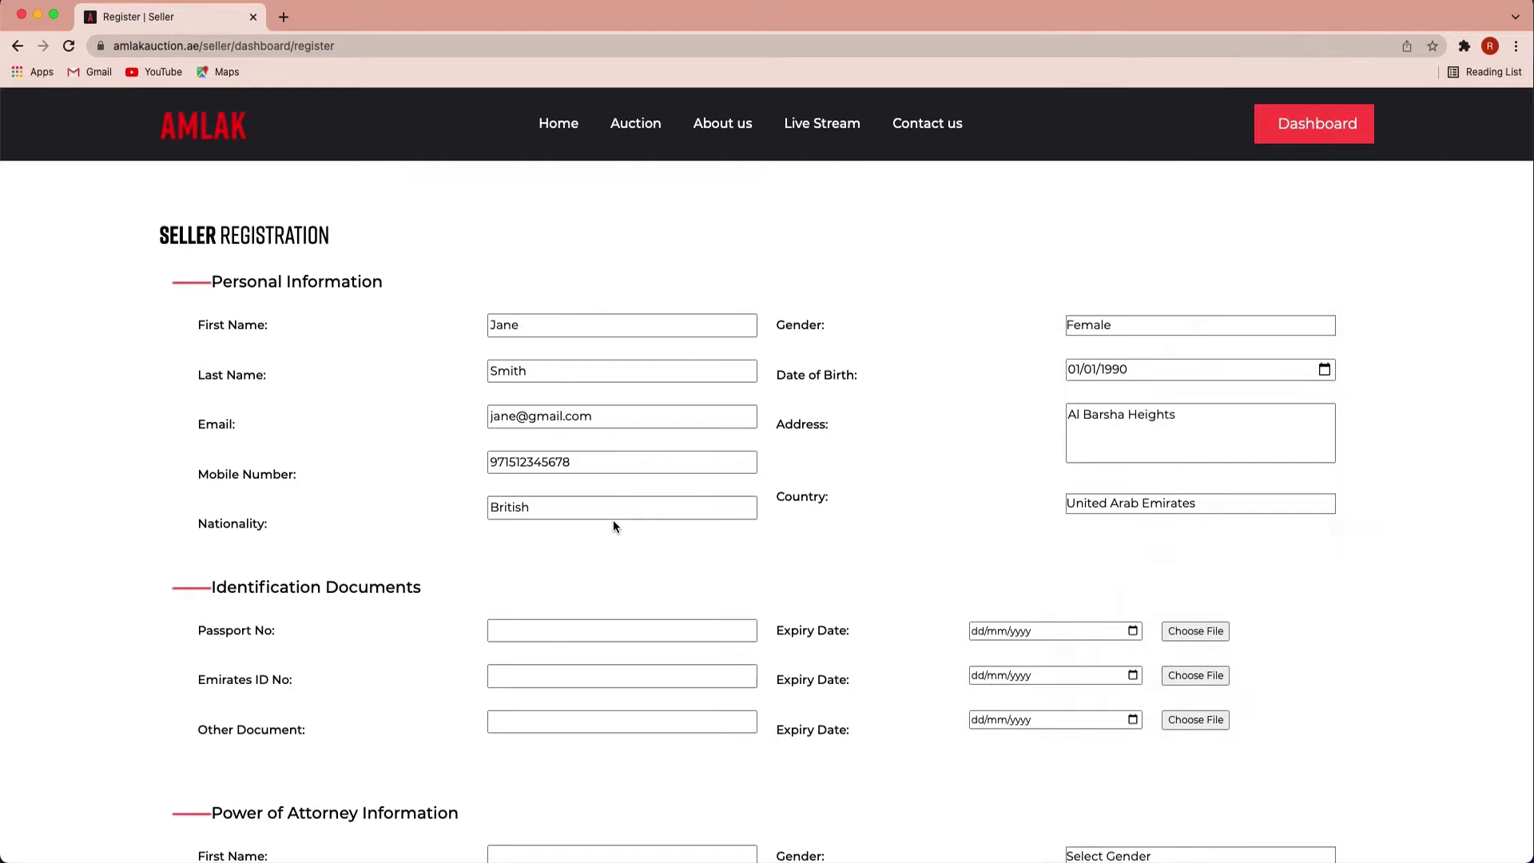
scroll(612, 521, down, 5)
scroll(612, 525, down, 3)
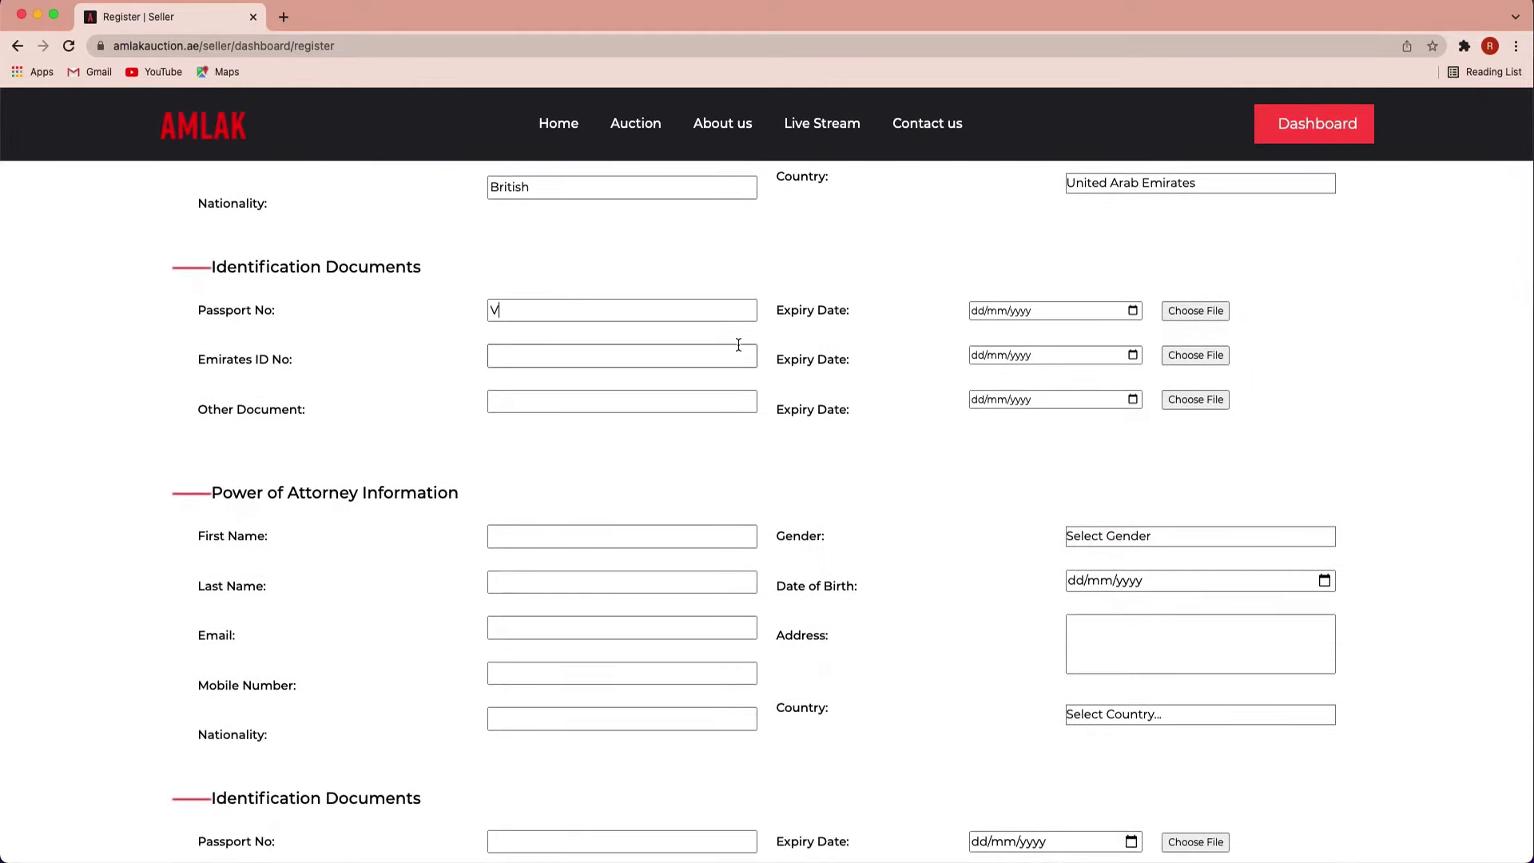
Step: Attach PASSPORT.jpg as the passport scan
click(1195, 311)
click(631, 431)
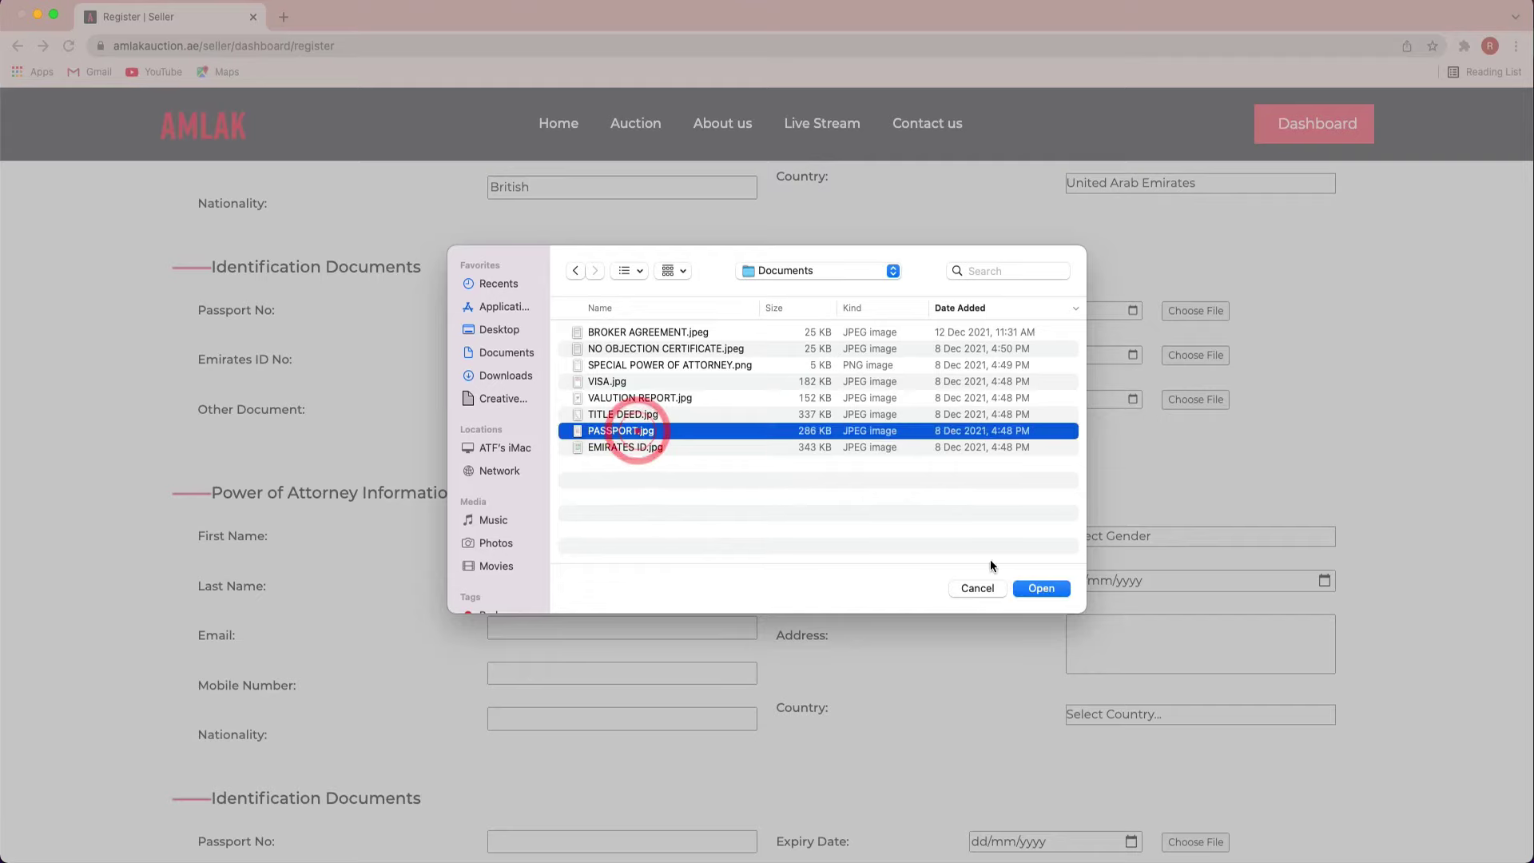
click(1041, 588)
click(733, 352)
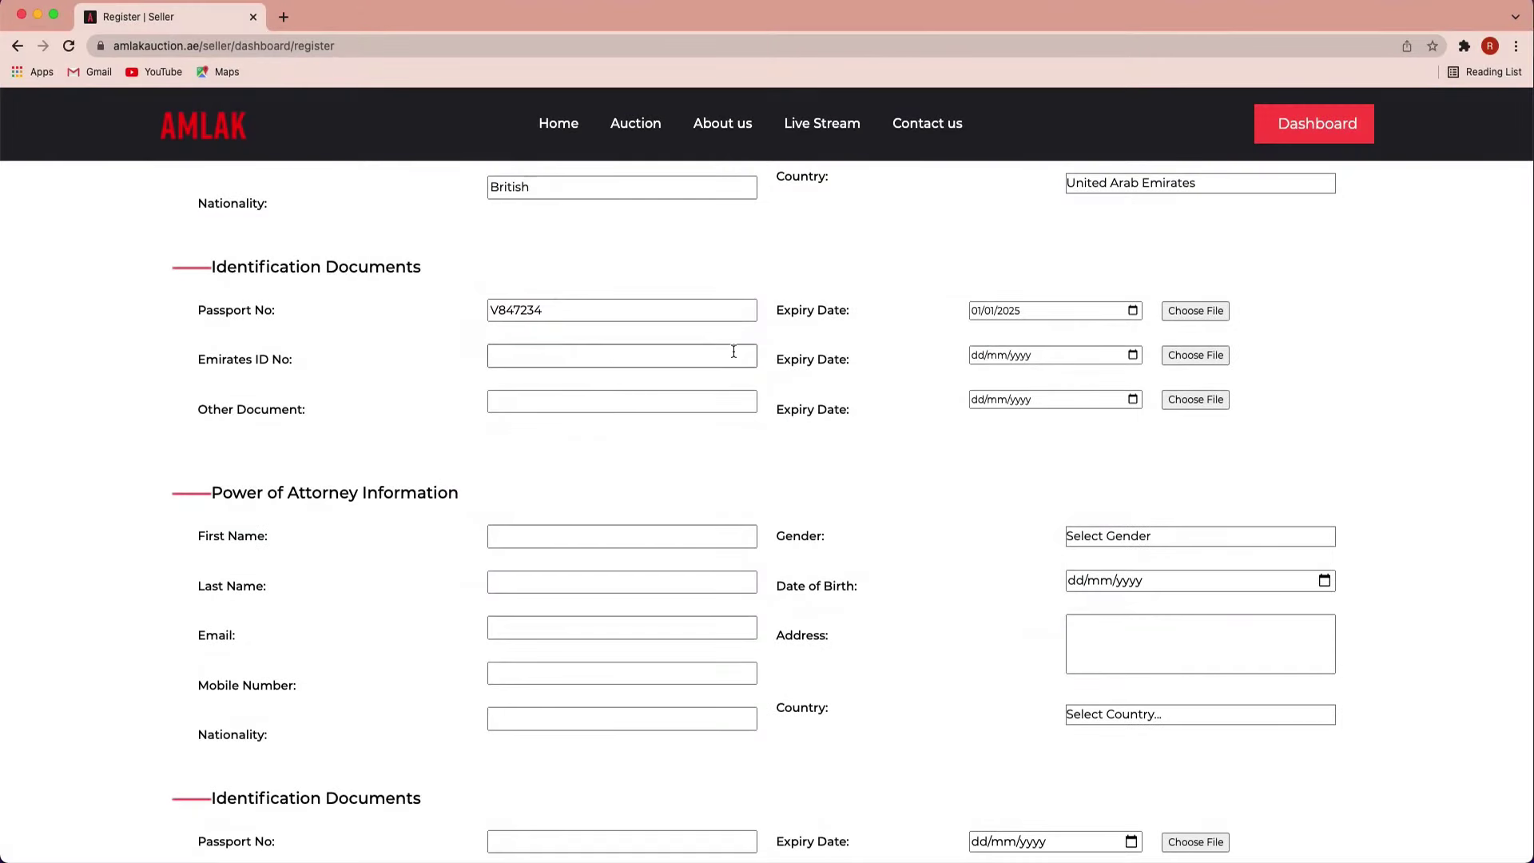
click(614, 355)
click(979, 355)
text(010)
click(1168, 352)
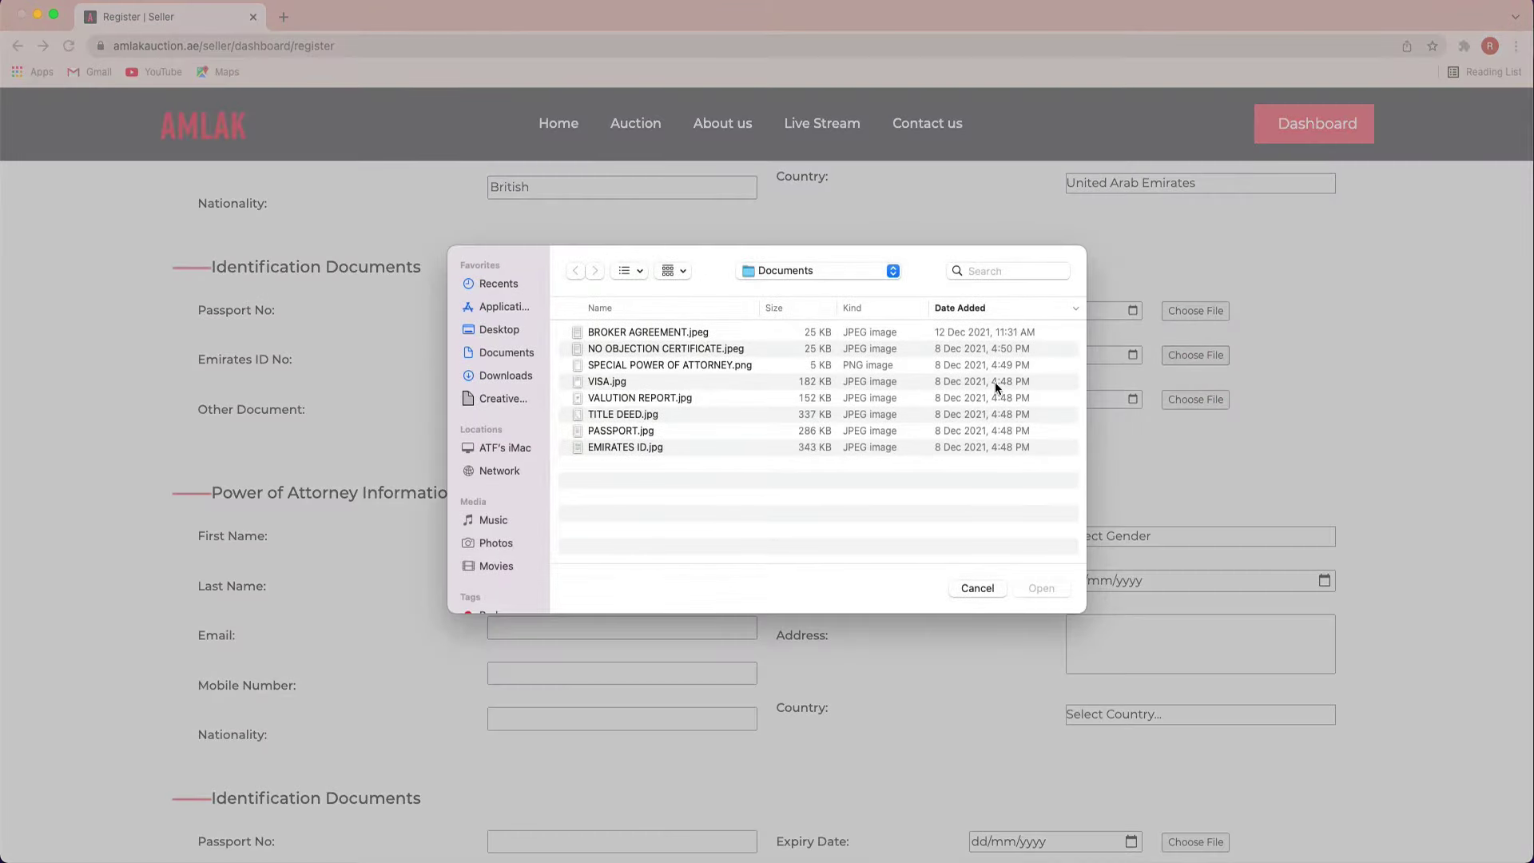
double_click(692, 420)
Step: Fill the Exclusive Broker details from saved autofill entries
scroll(995, 493, down, 1)
scroll(996, 496, down, 1)
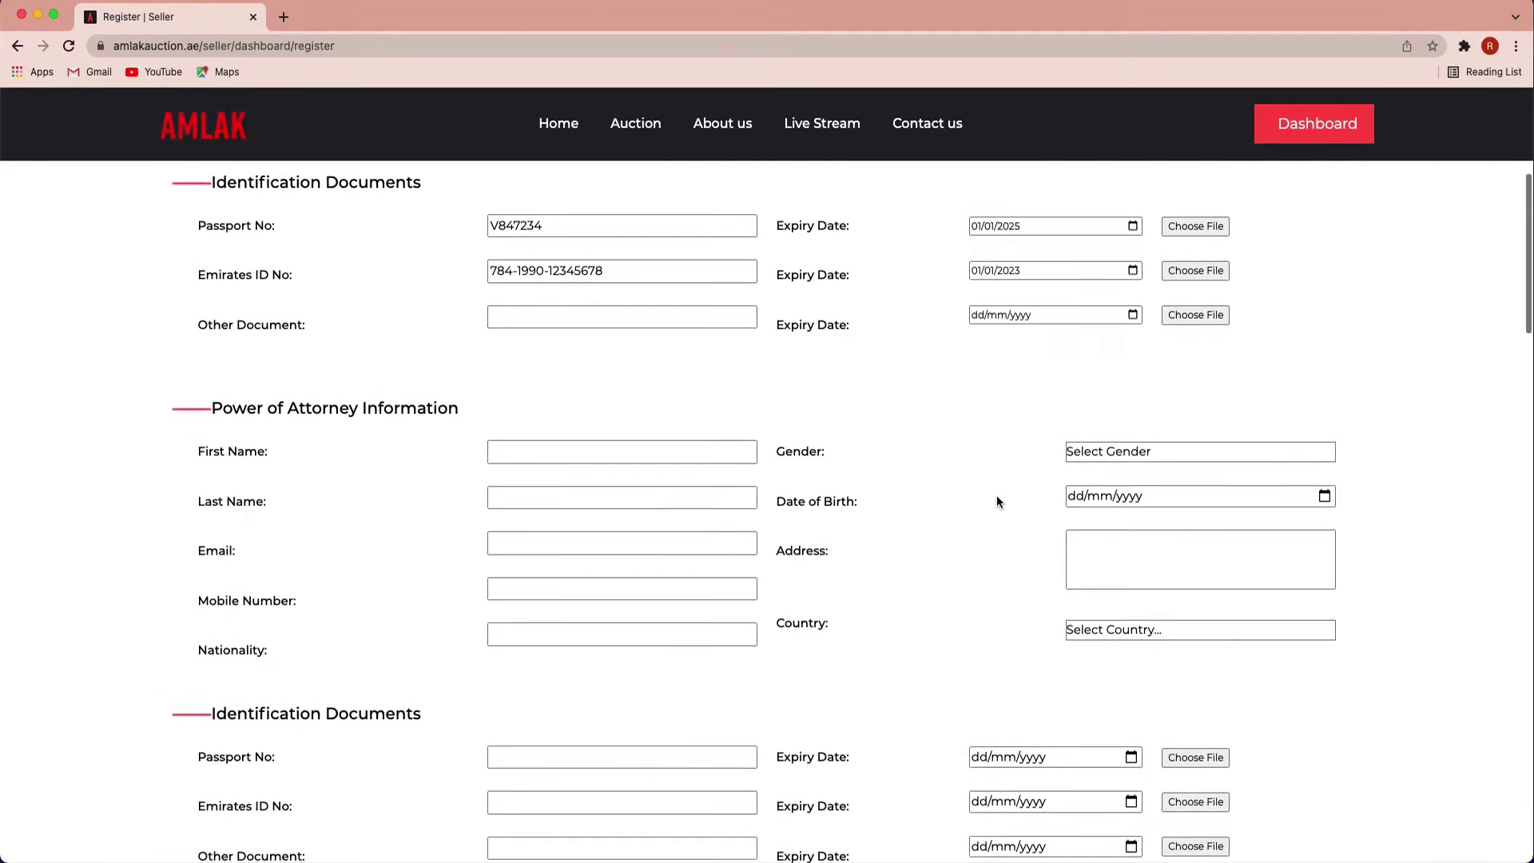
scroll(997, 496, down, 2)
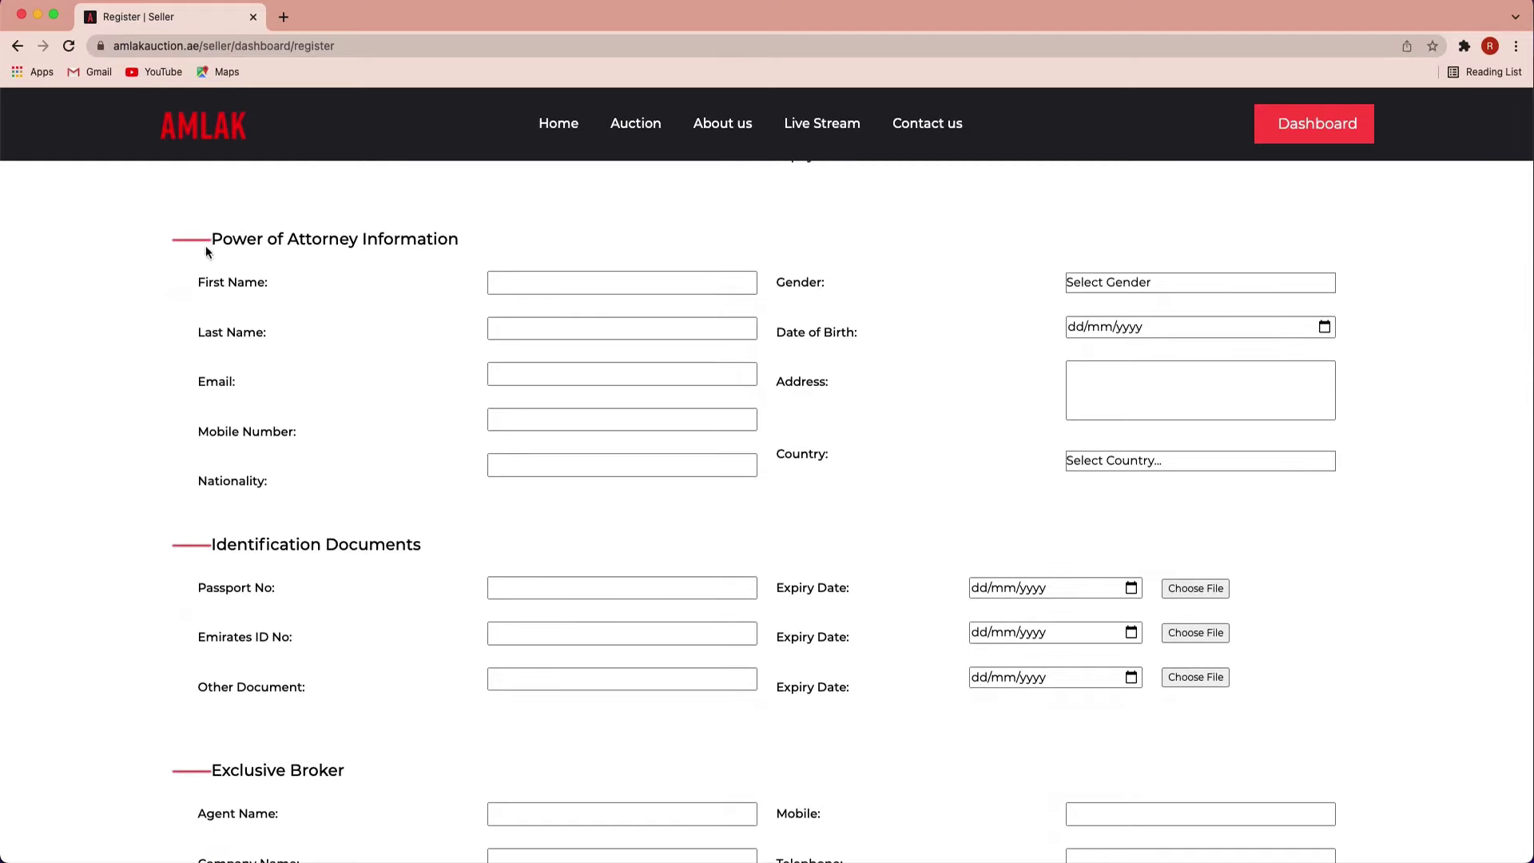
scroll(450, 324, down, 1)
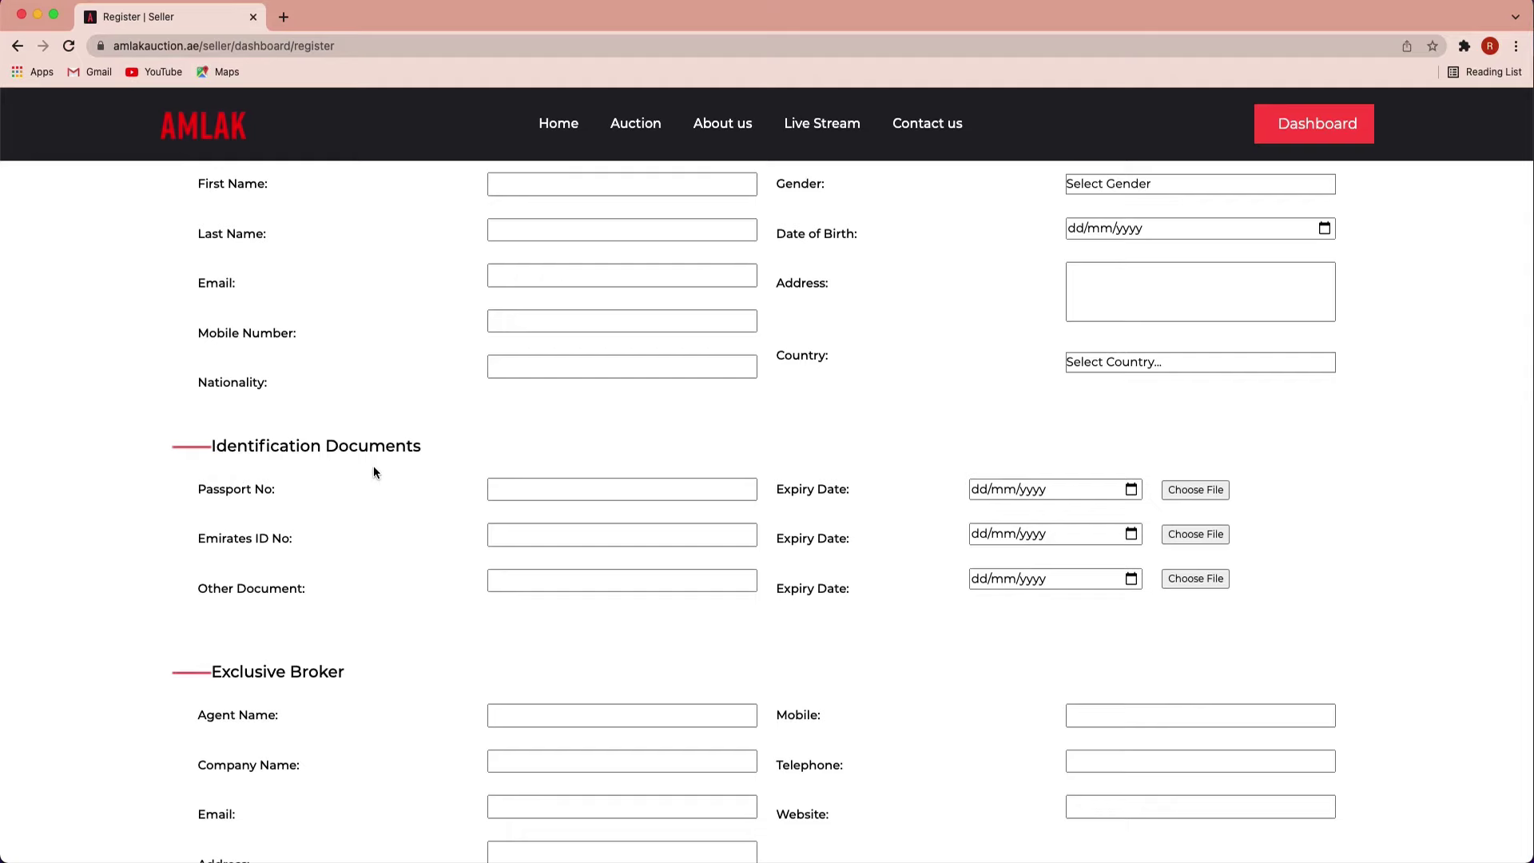
scroll(429, 473, down, 2)
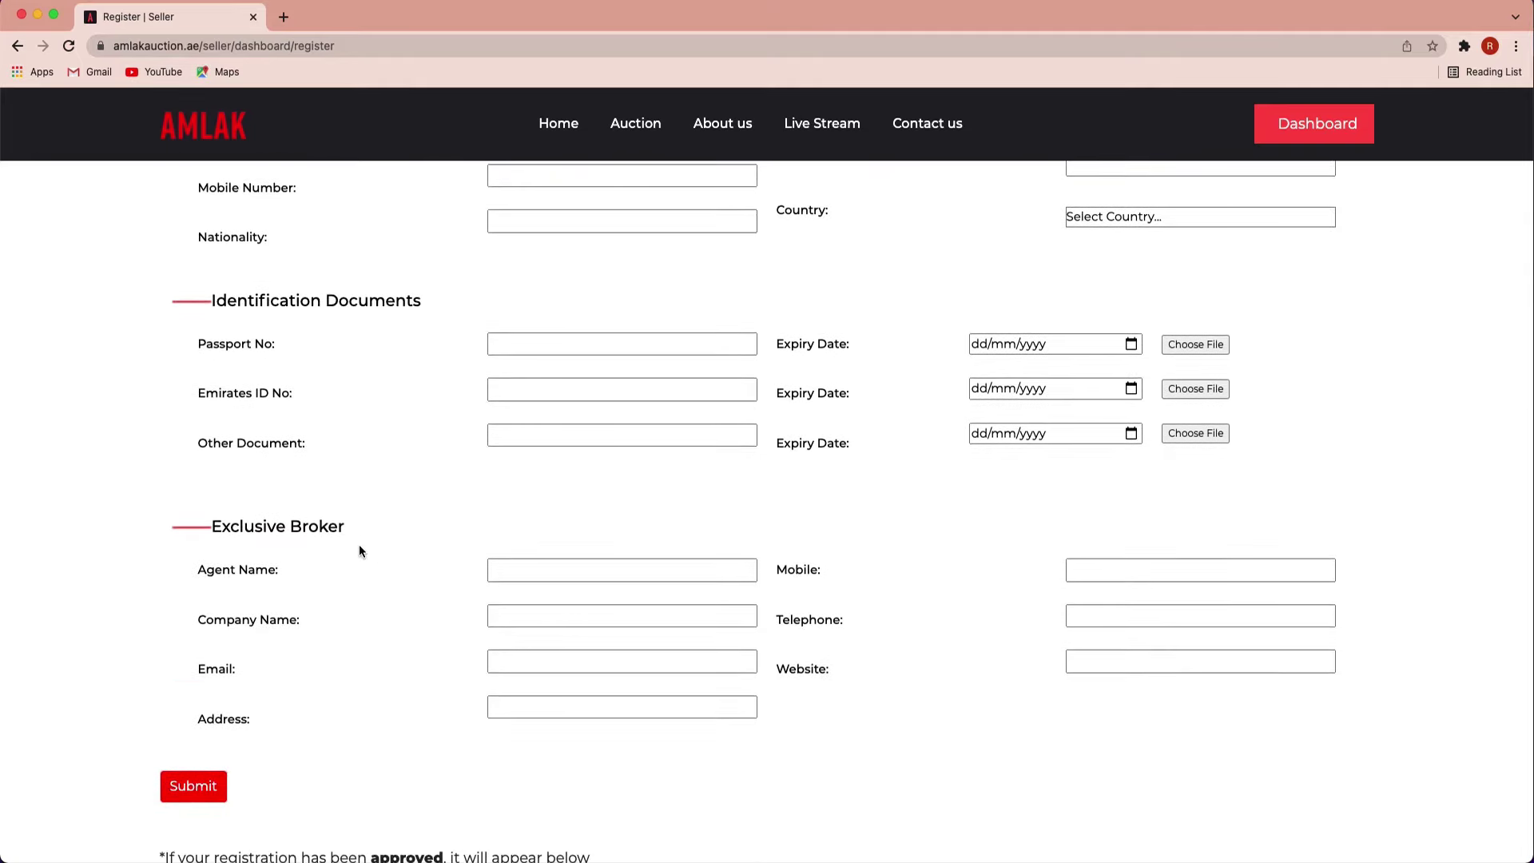
click(496, 568)
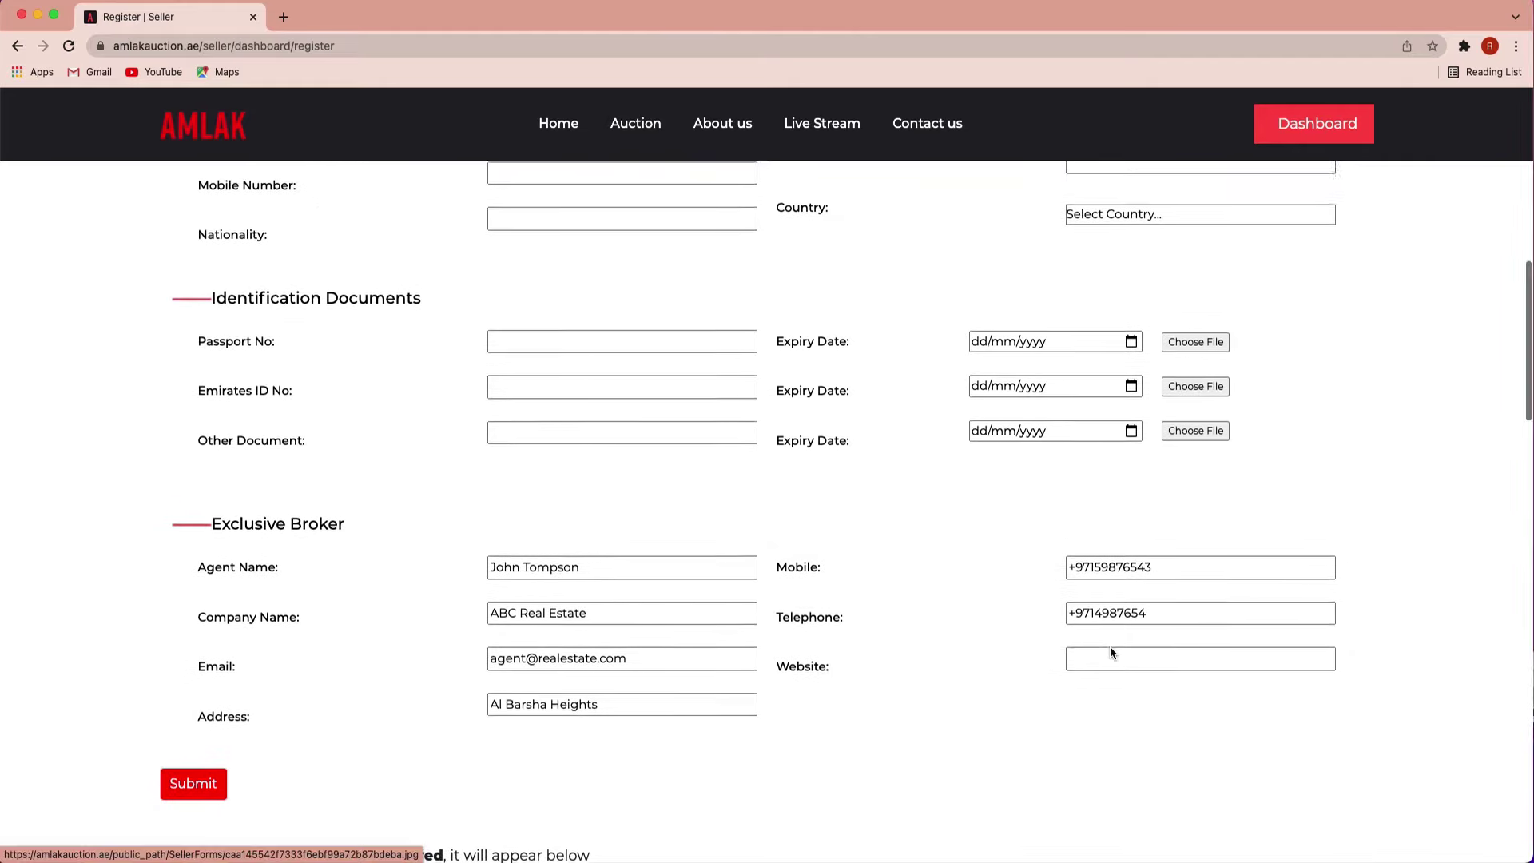
click(1111, 651)
text(www)
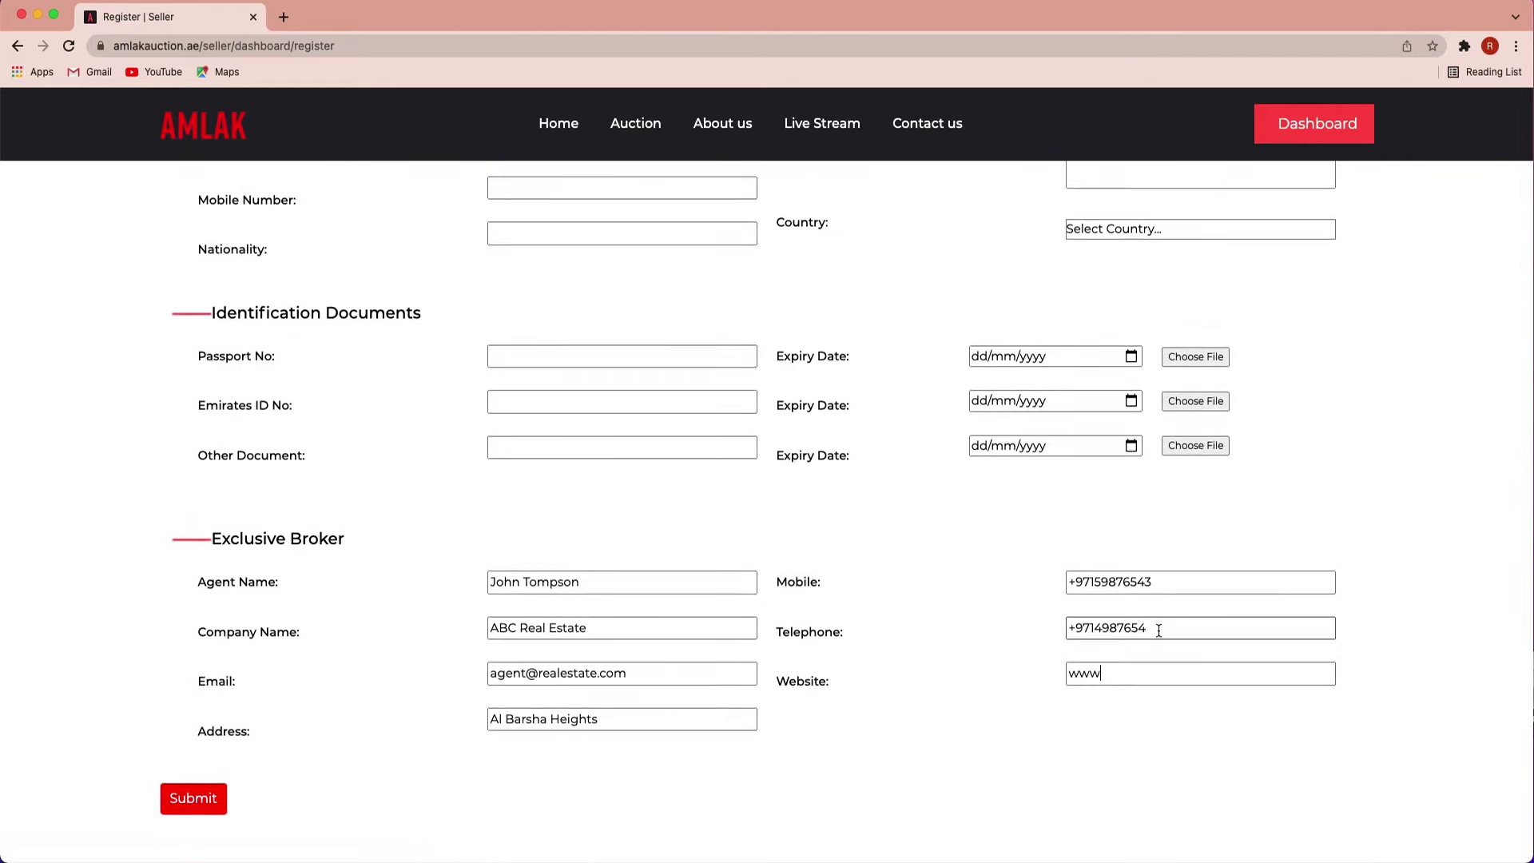
text(.abcrealestate.com)
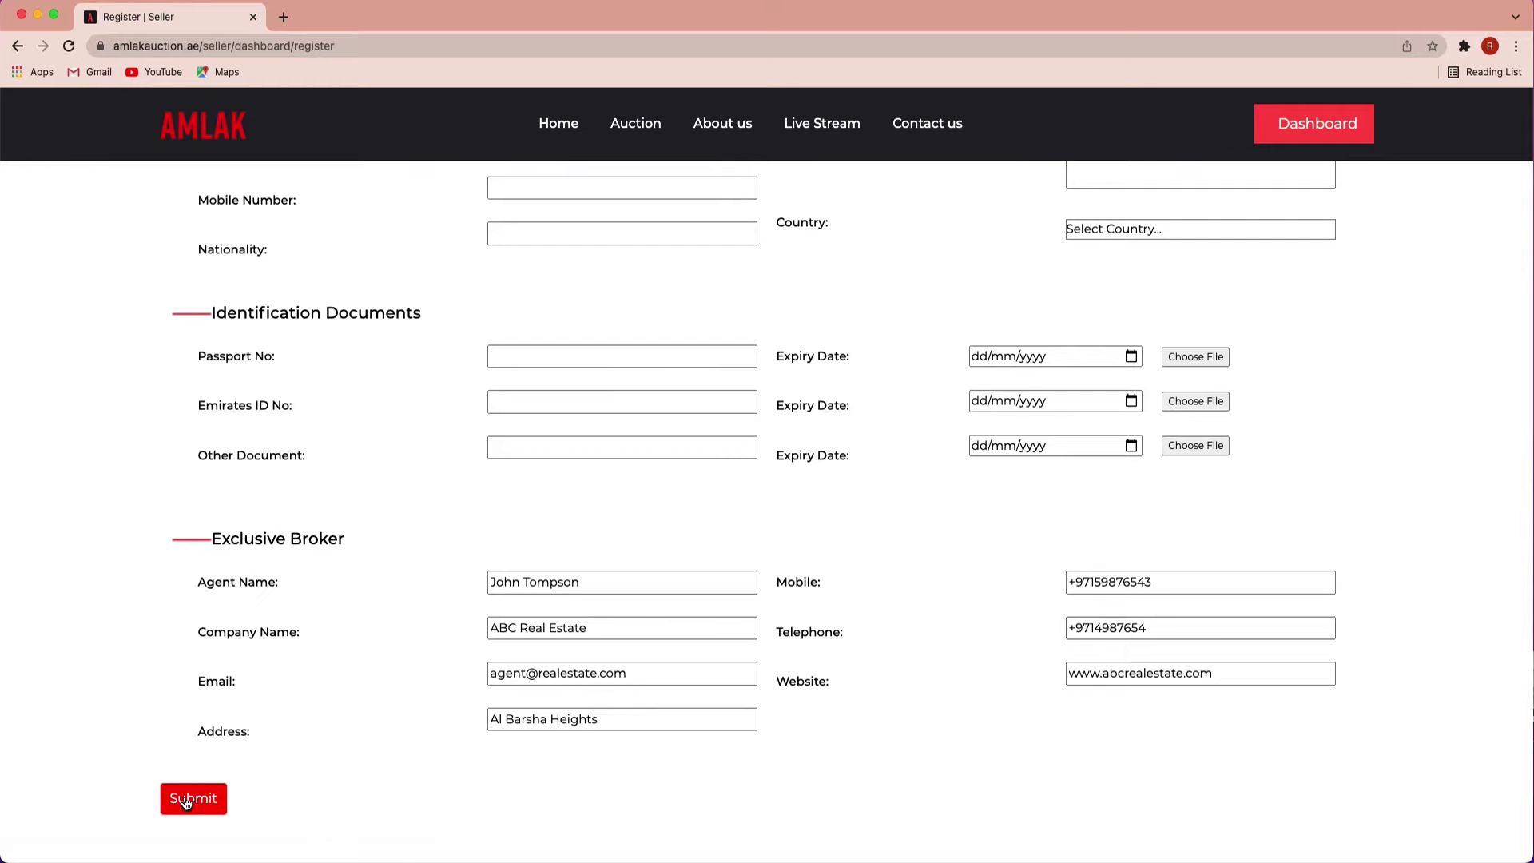
click(186, 799)
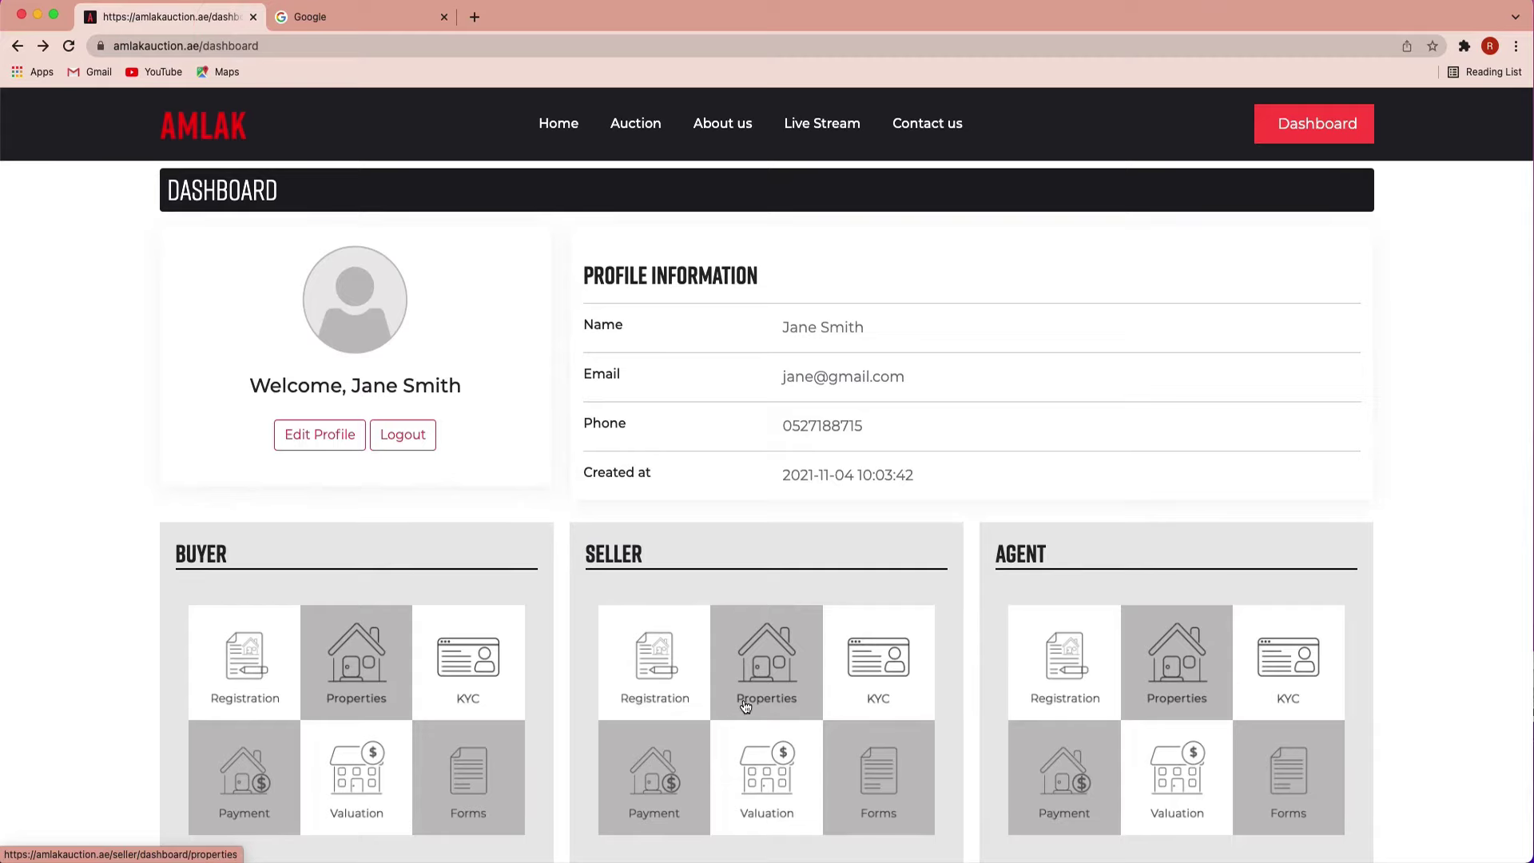
Step: Under Seller Properties, attach and submit the Title Deed, Special Power of Attorney and Broker Agreement
click(745, 705)
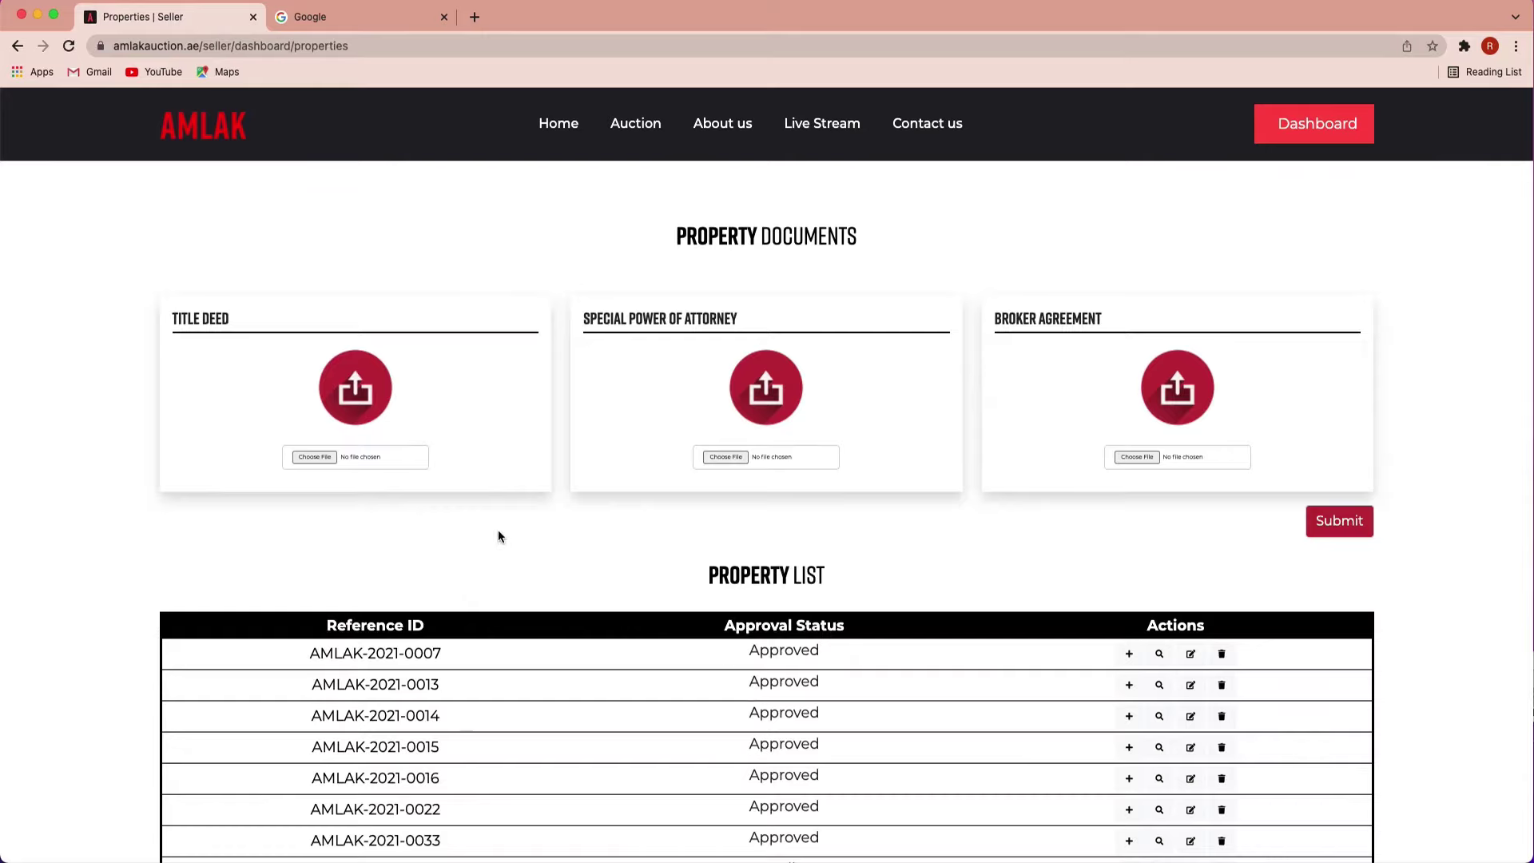
click(323, 456)
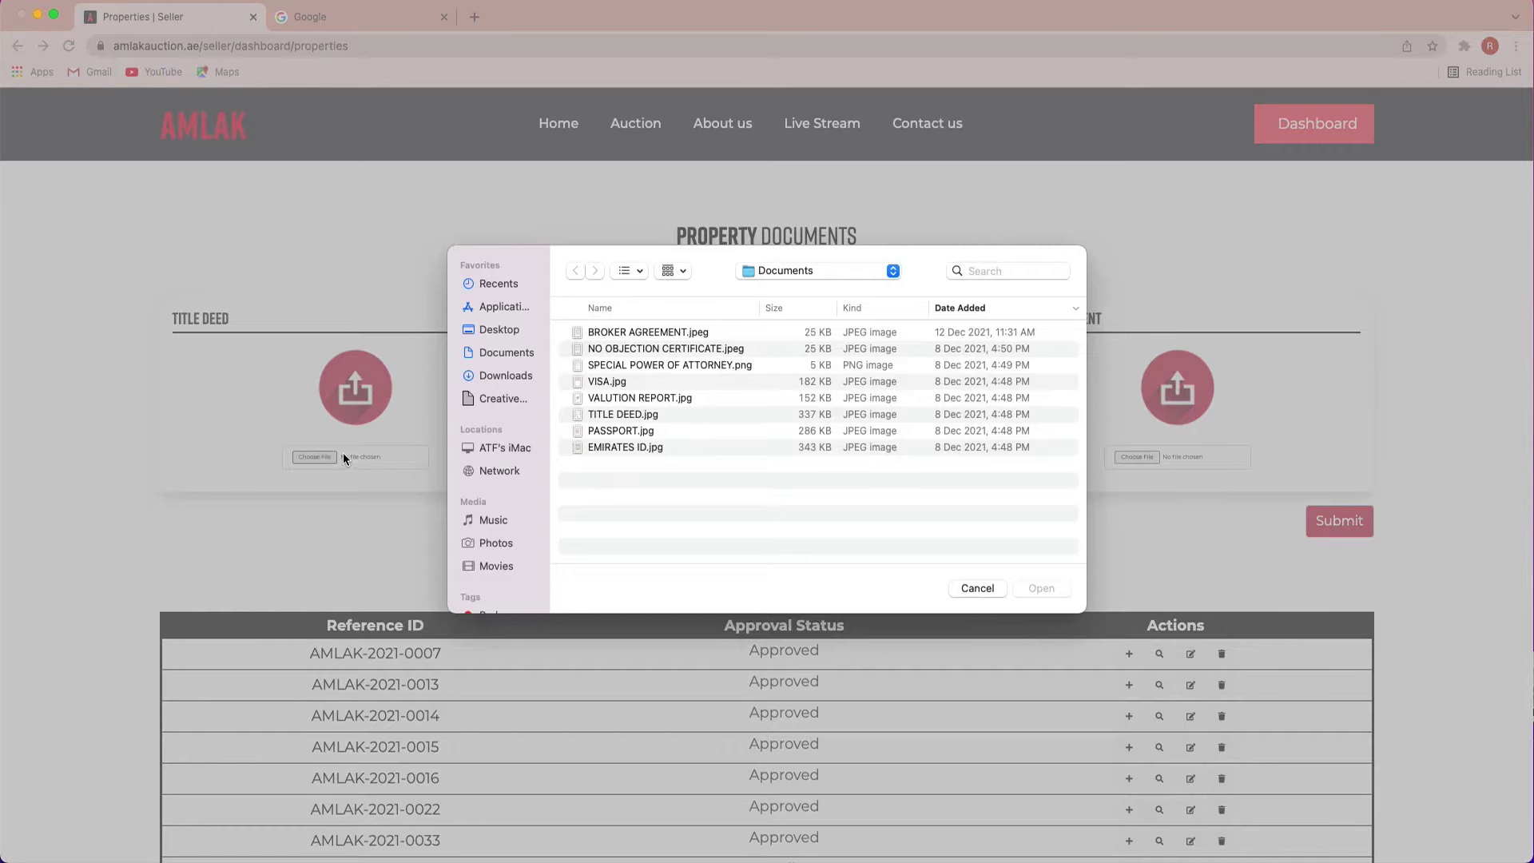
double_click(630, 414)
click(724, 456)
click(687, 366)
click(1042, 589)
click(1140, 457)
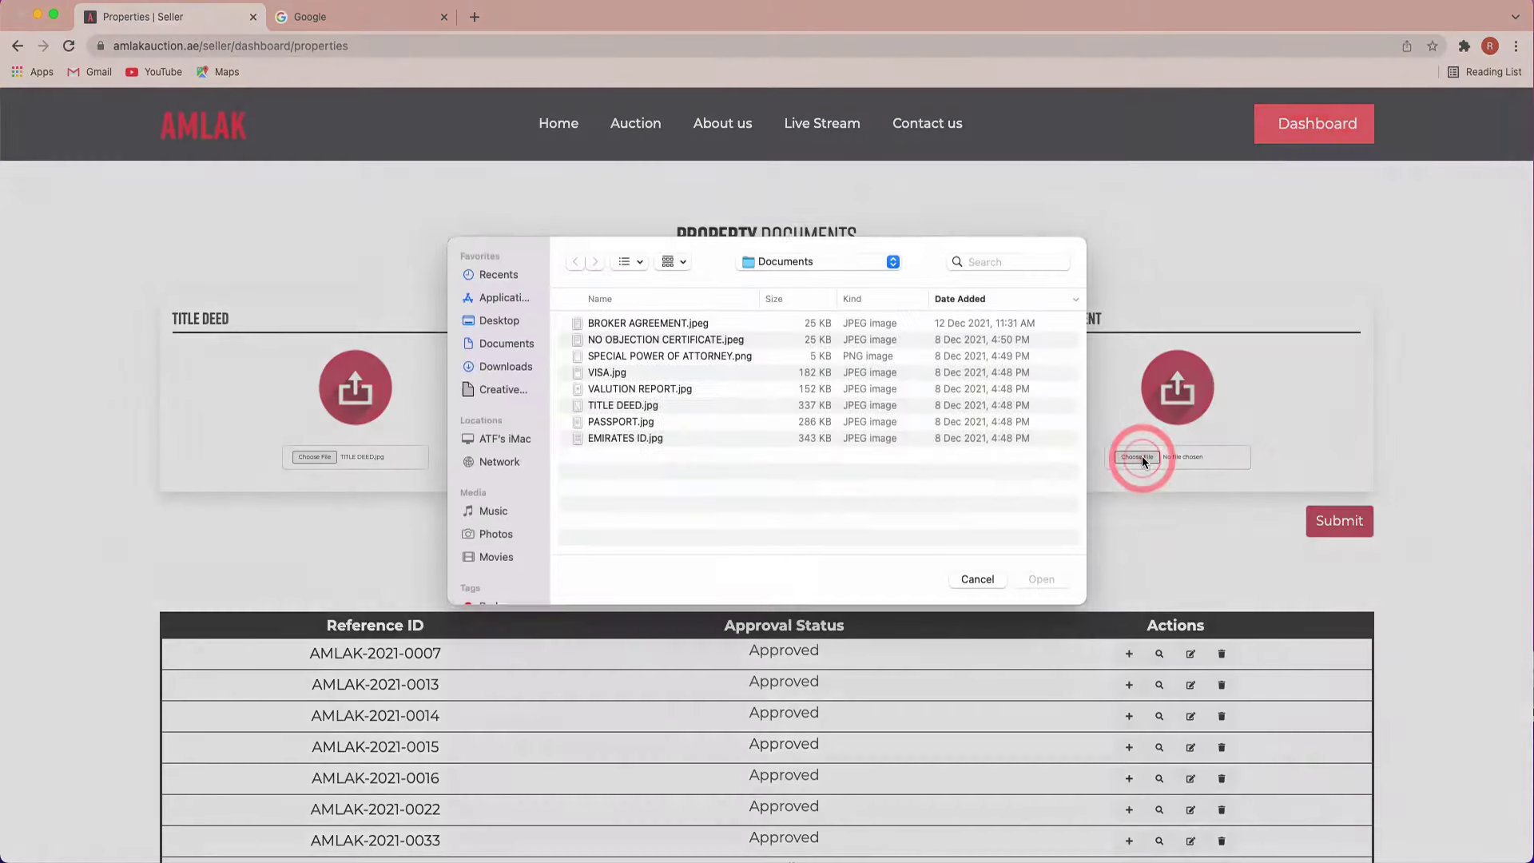
click(732, 332)
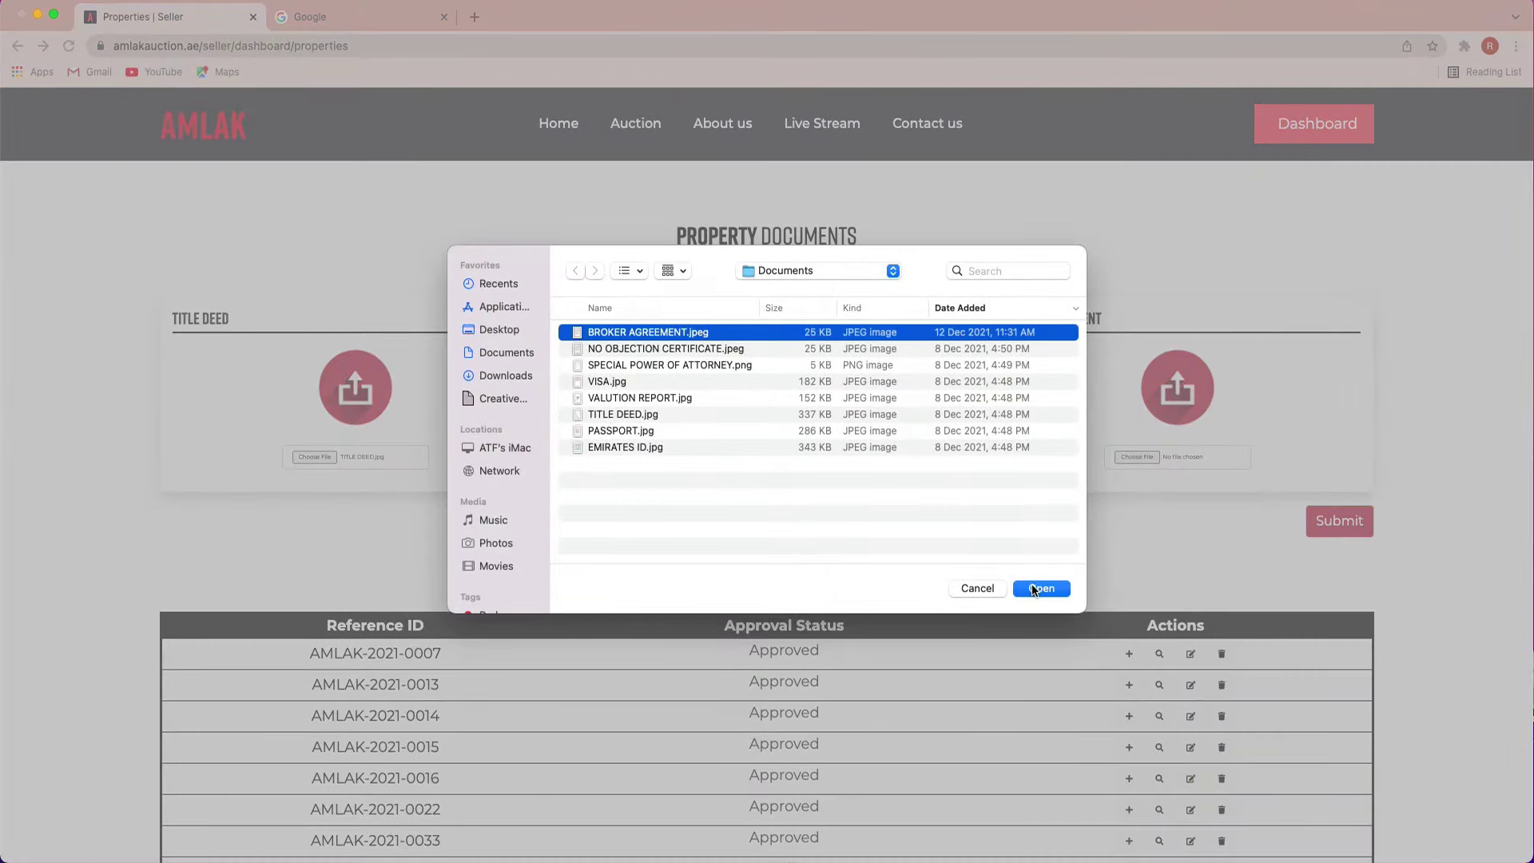
click(1034, 590)
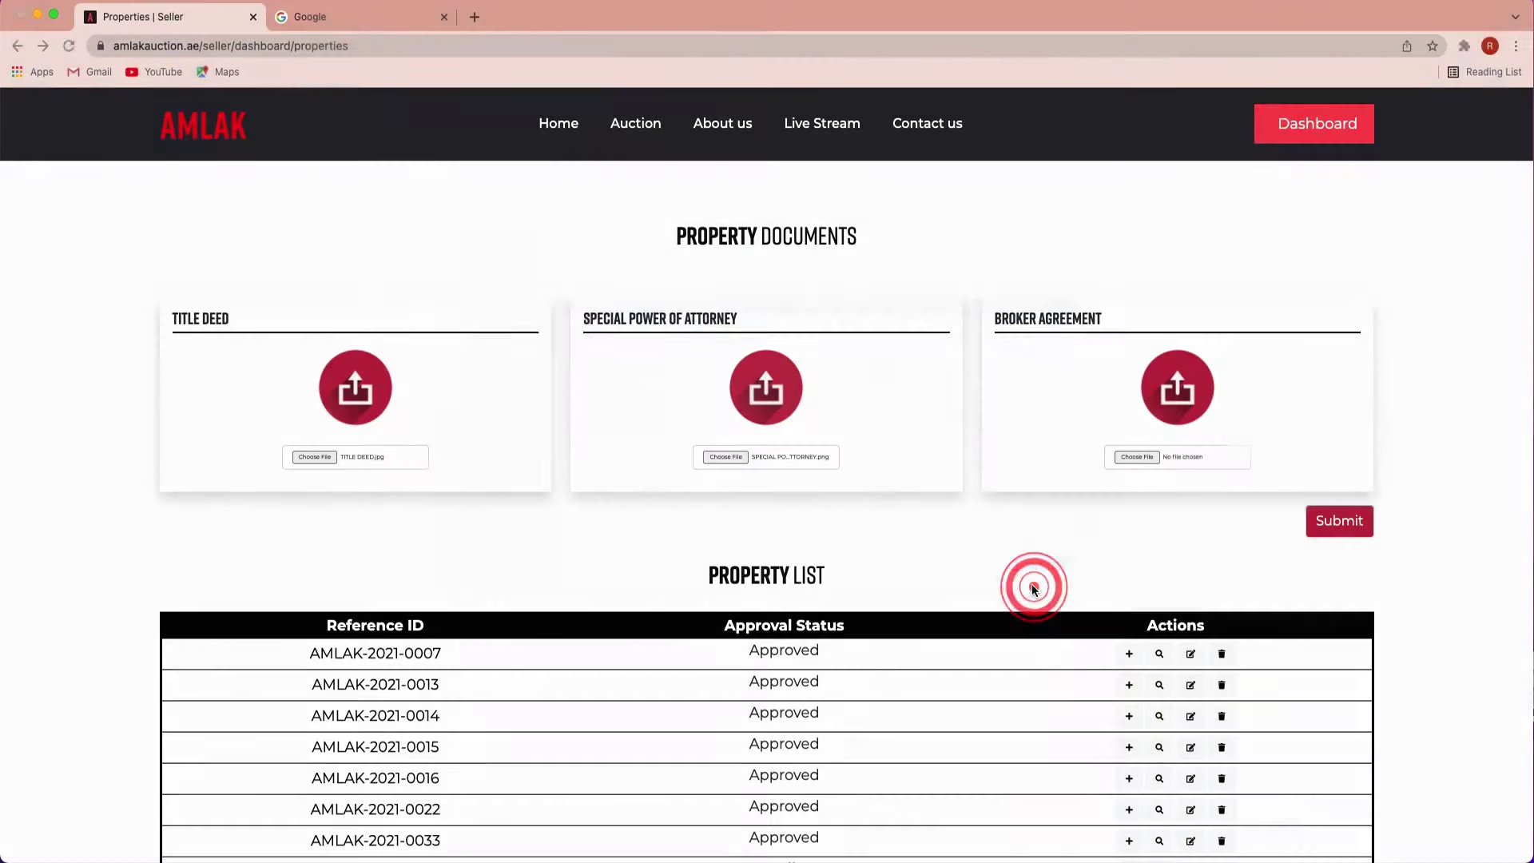
click(1340, 522)
Step: Copy reference ID AMLAK-2021-0041 and open its Property Registration form
scroll(1258, 569, down, 3)
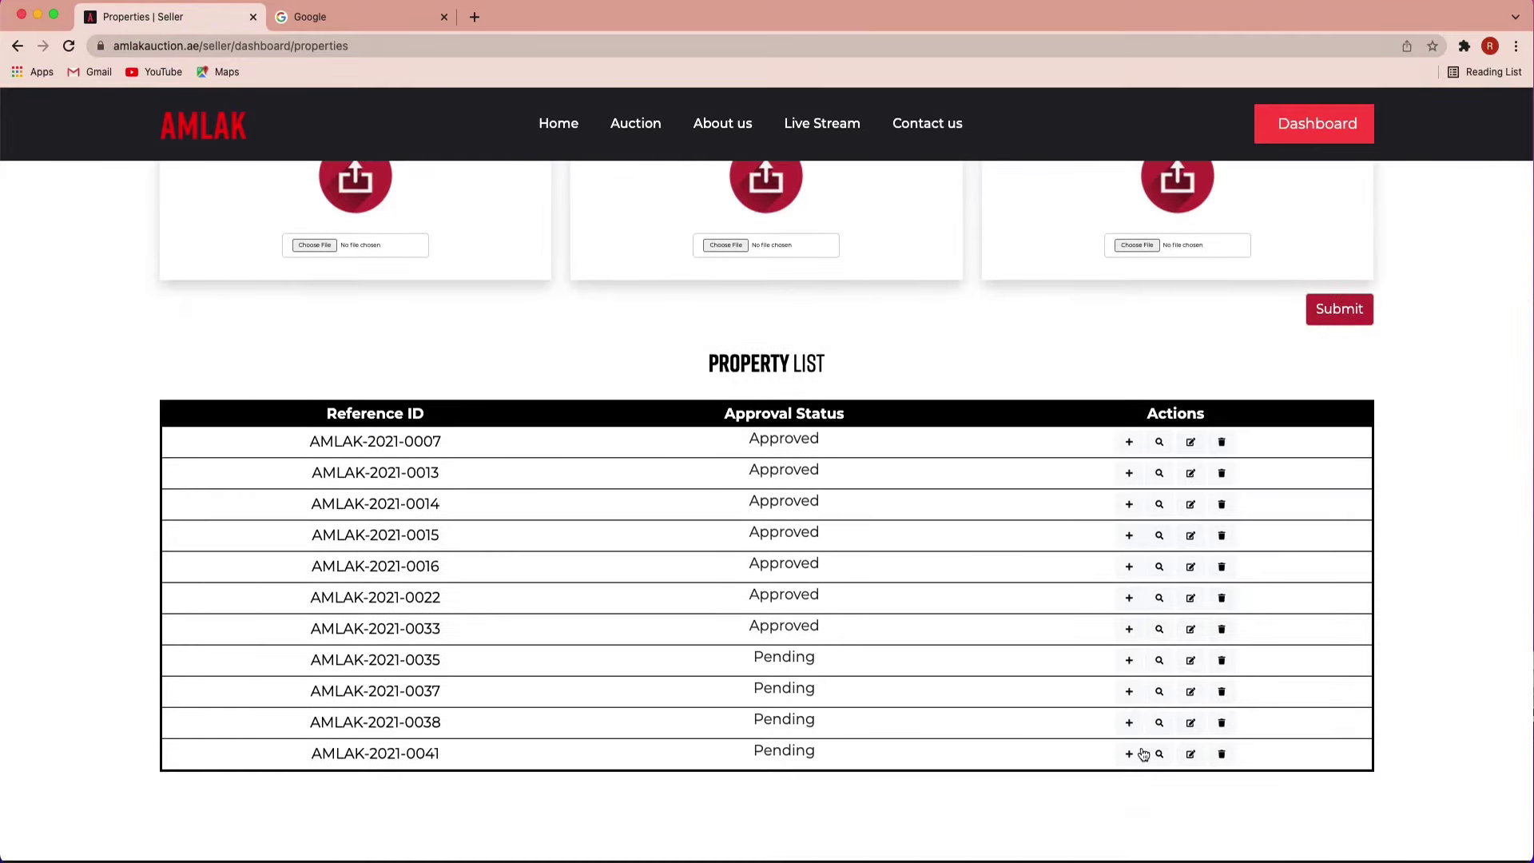
drag(300, 756, 446, 768)
key(super+c)
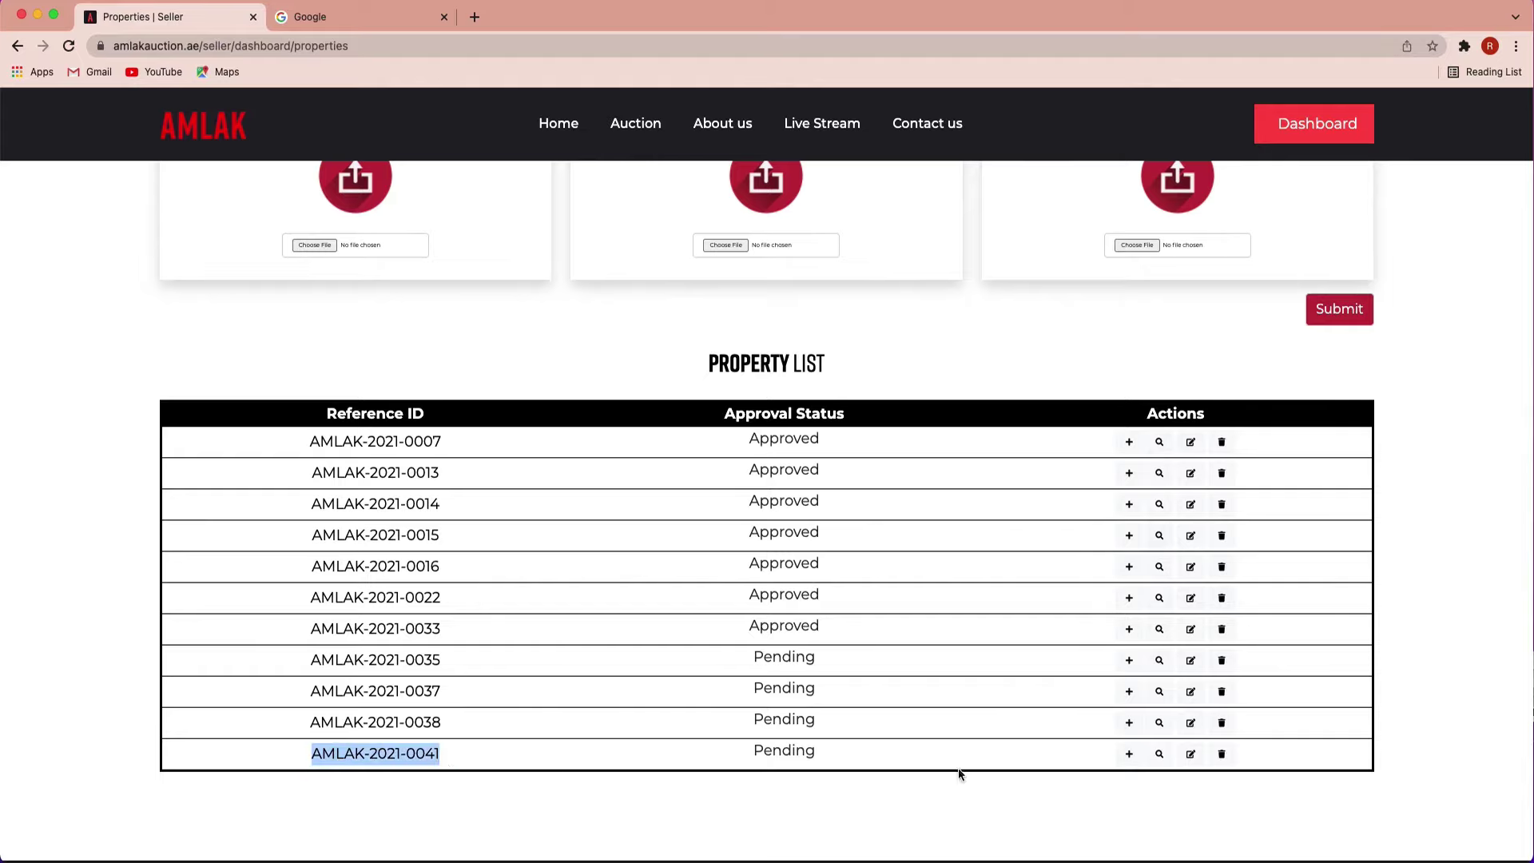
click(1128, 756)
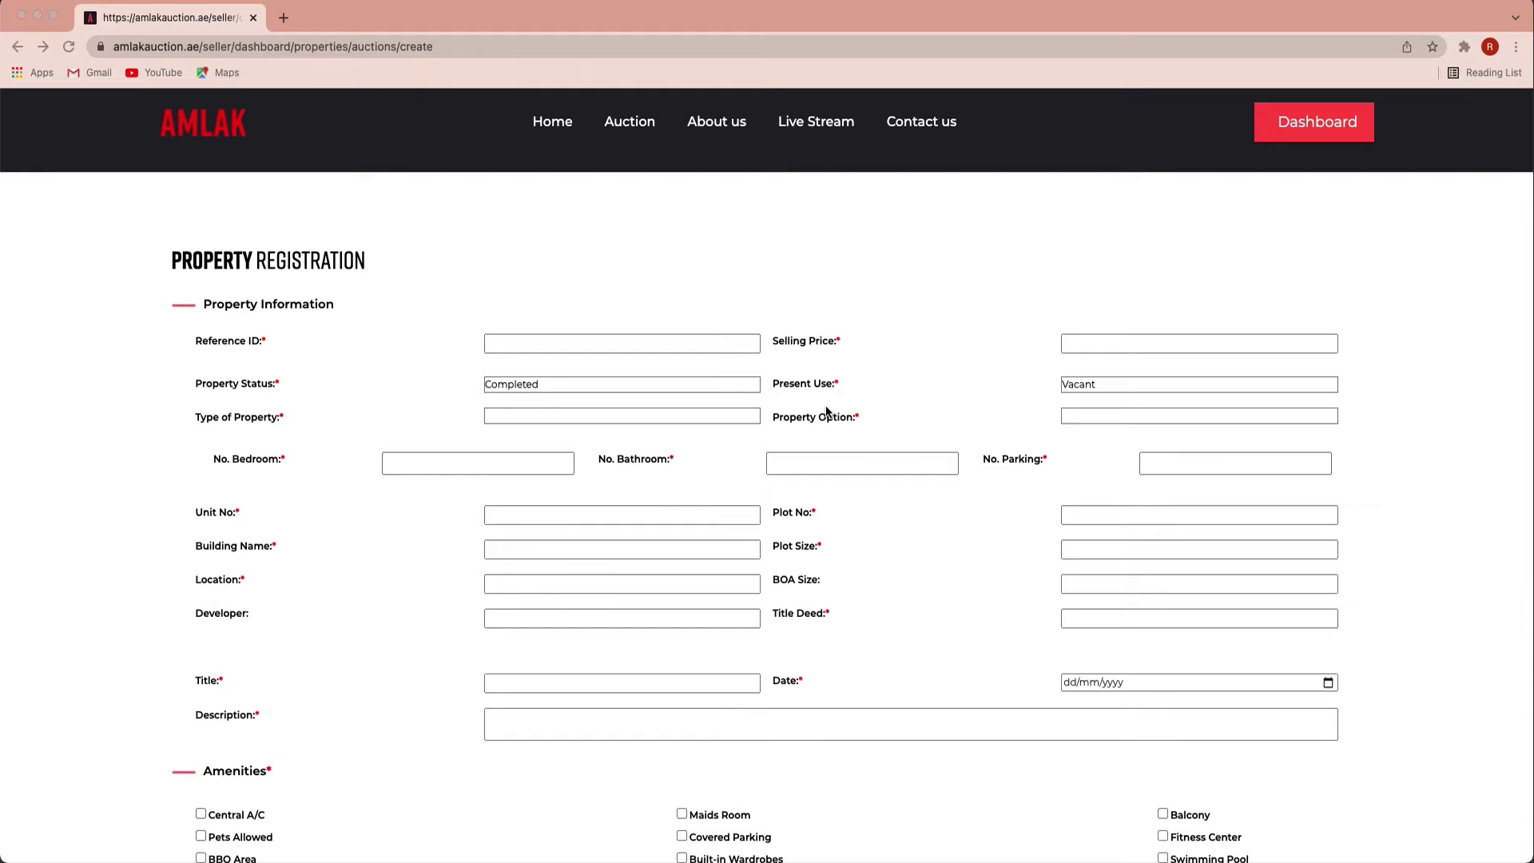
Step: Paste reference ID AMLAK-2021-0041 and enter selling price 20,000,000
scroll(568, 395, down, 1)
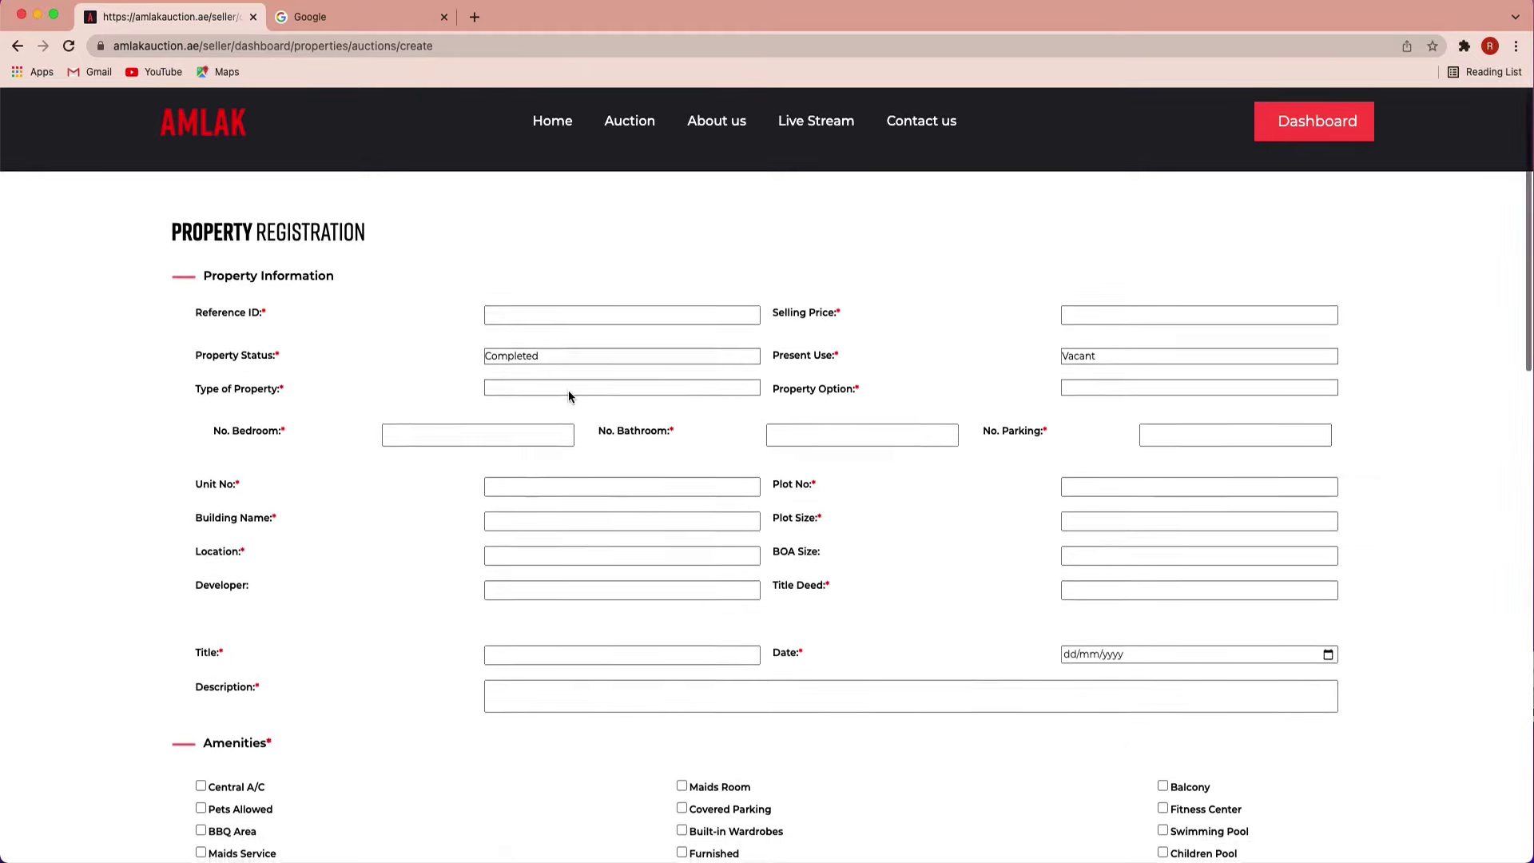
click(503, 314)
right_click(504, 313)
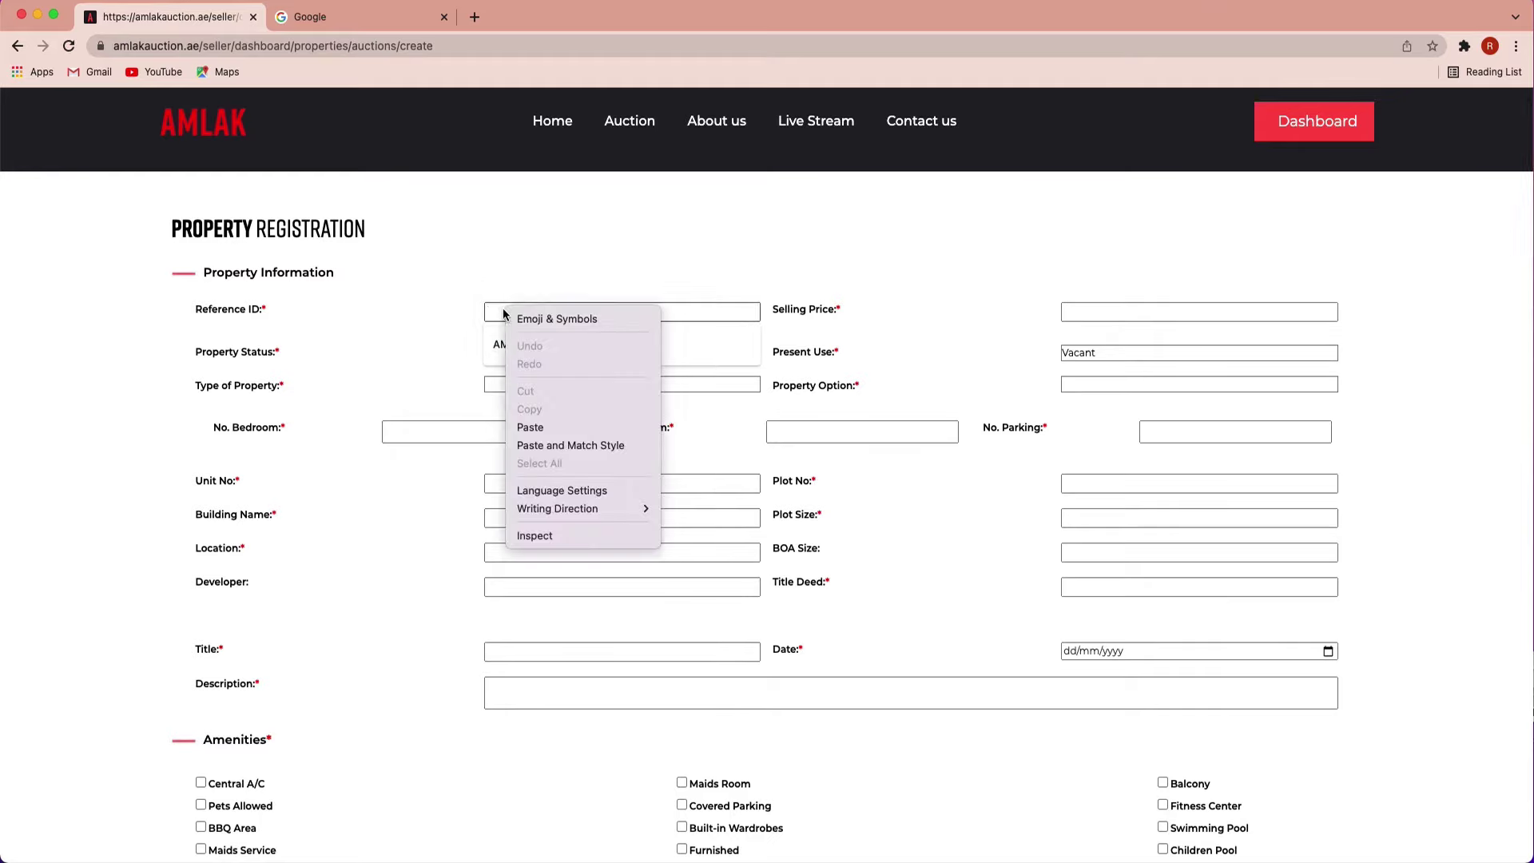
click(534, 427)
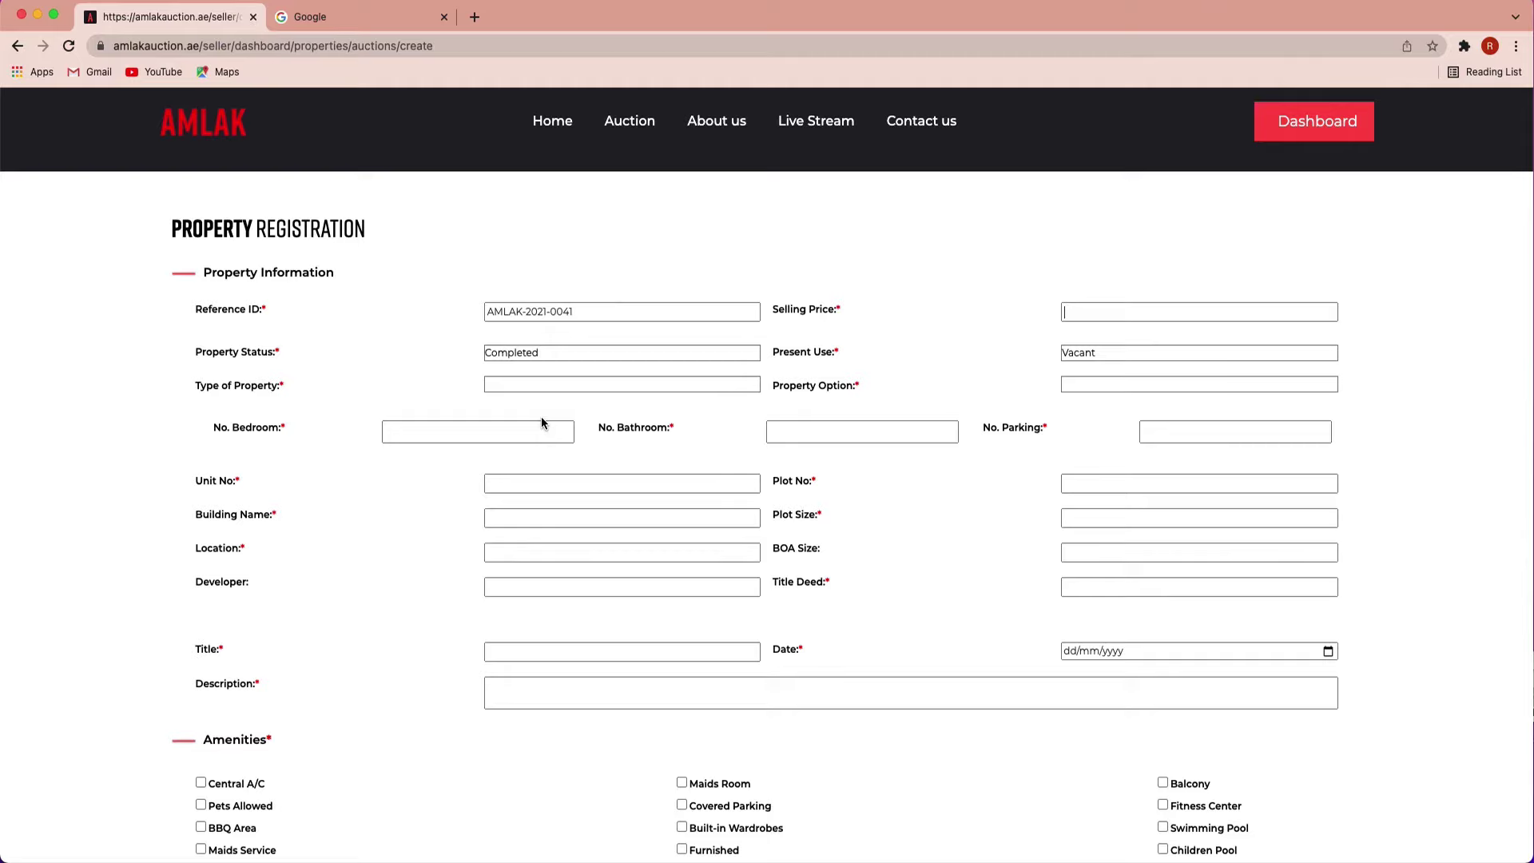
text(20,000)
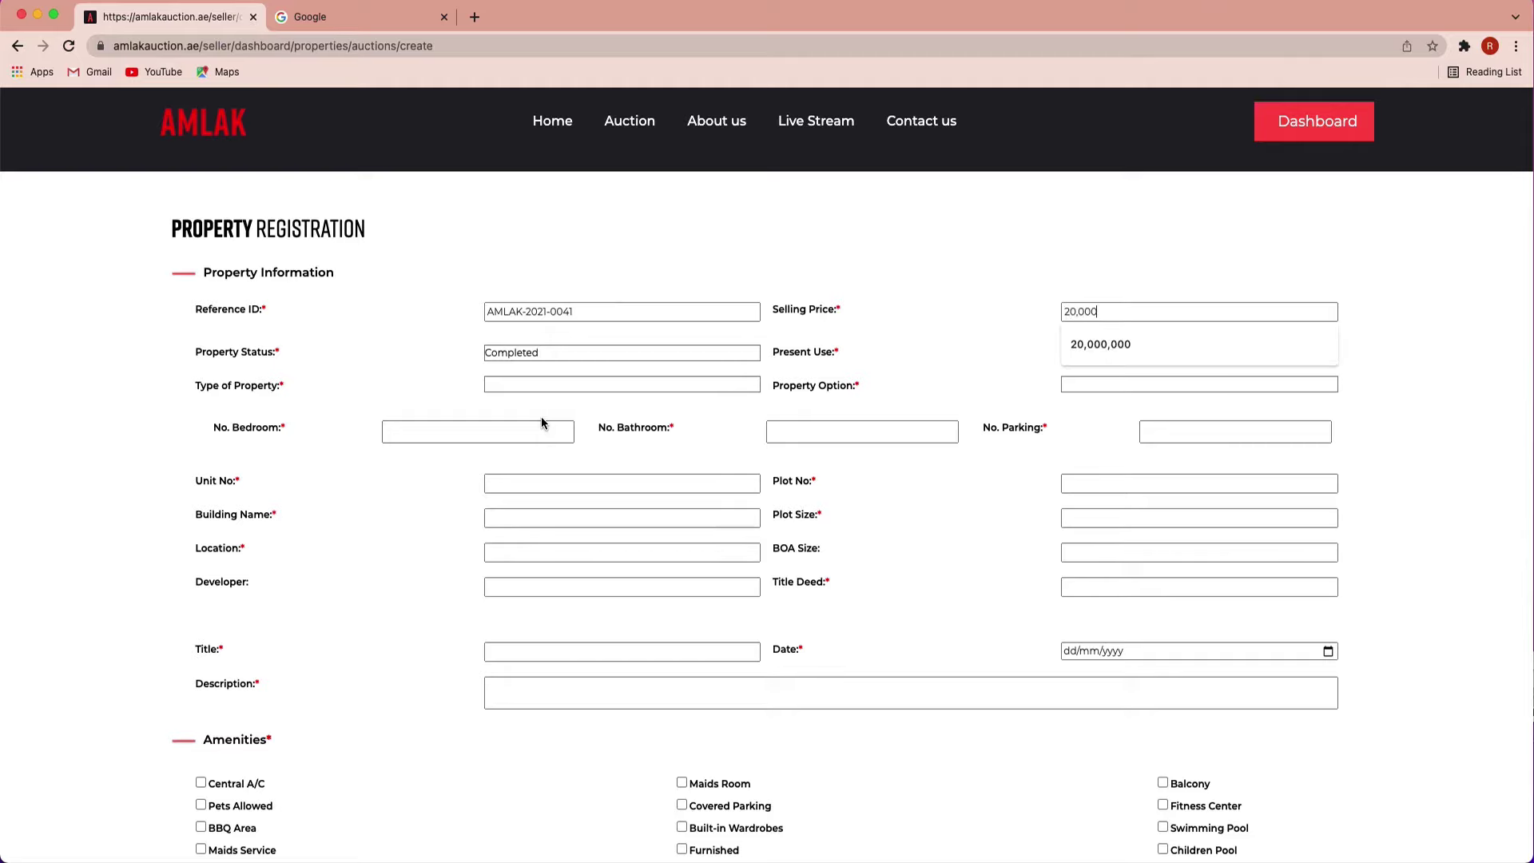
text(,000)
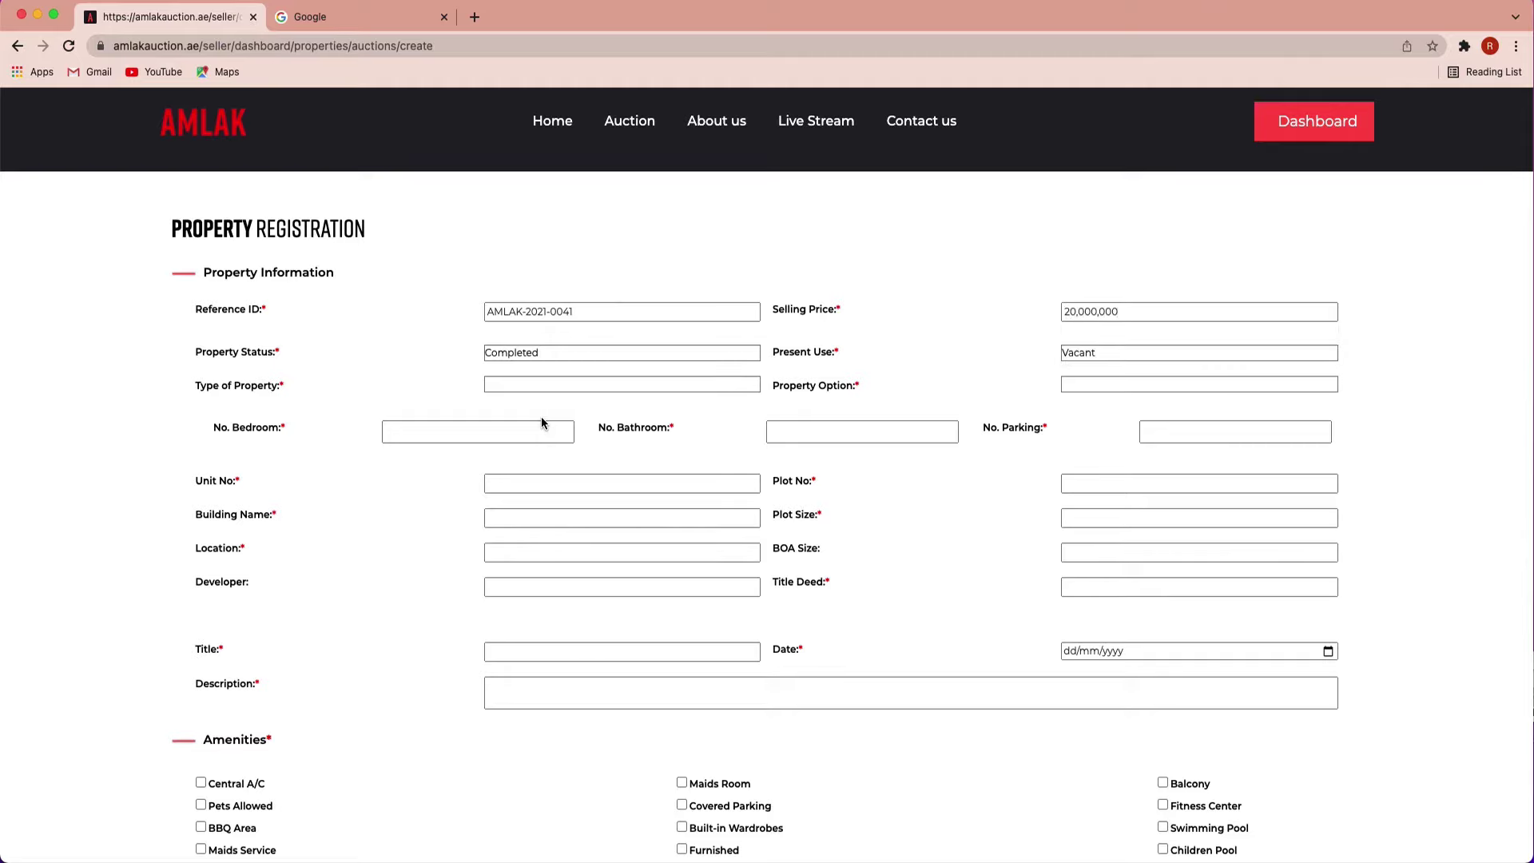
scroll(540, 423, down, 1)
Step: Set status Completed, present use Vacant, type Residential and option Villa
click(512, 342)
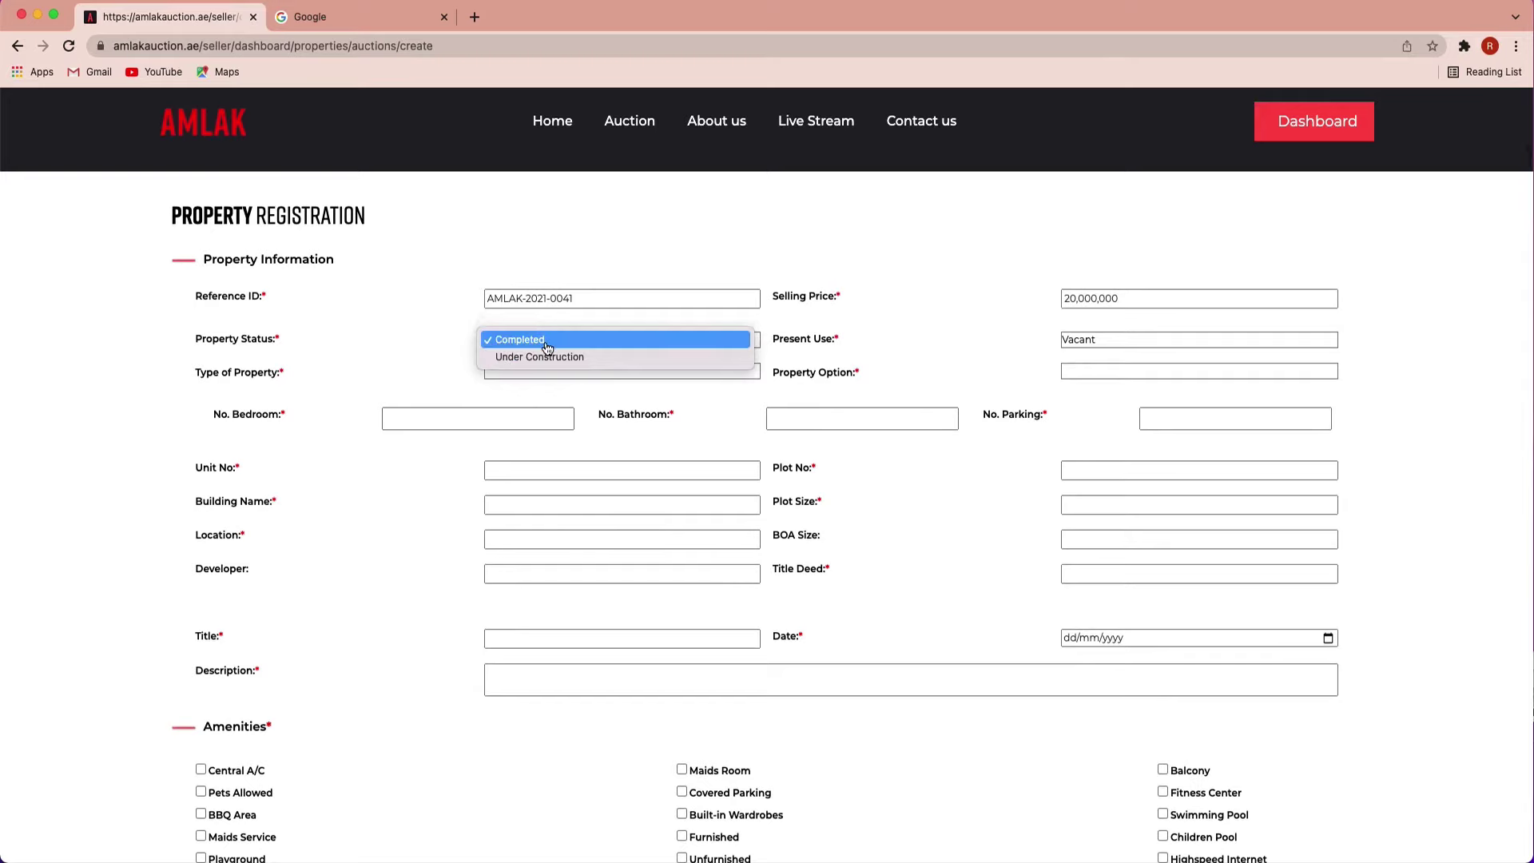
click(546, 344)
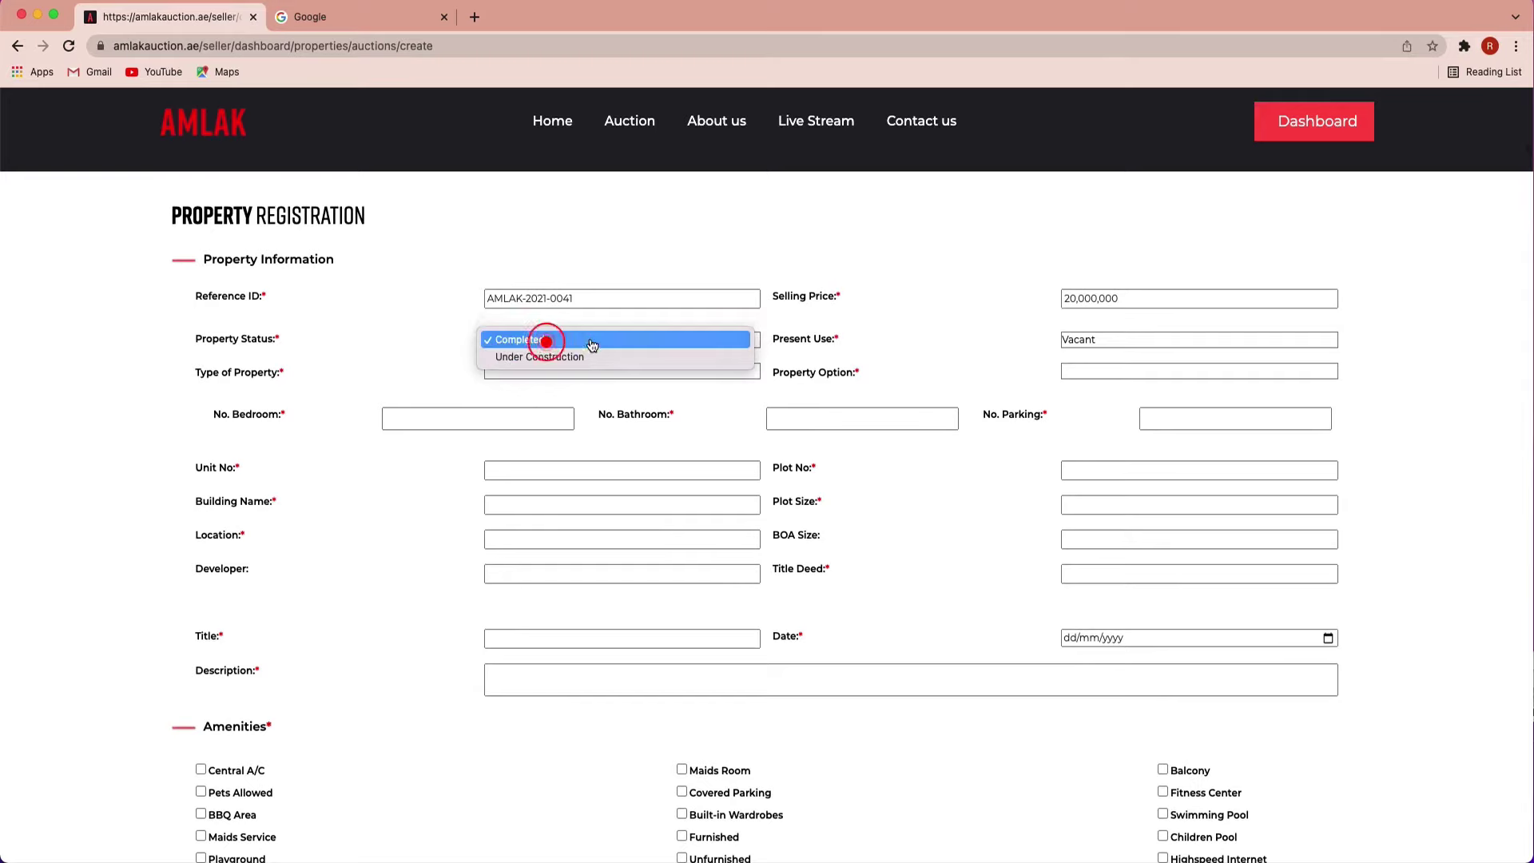
scroll(1090, 344, down, 1)
click(1091, 336)
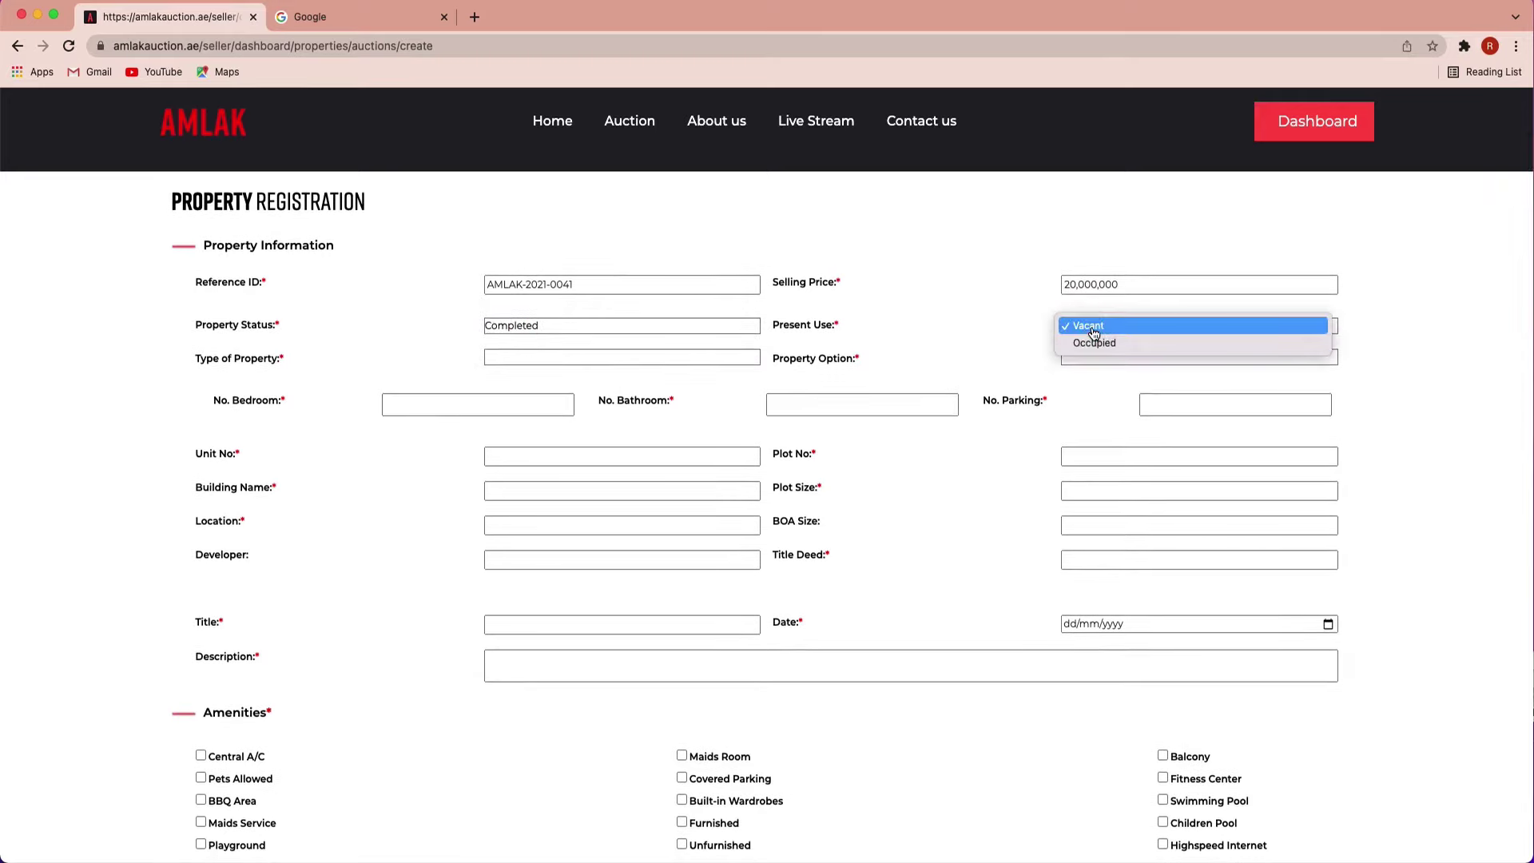
click(1091, 327)
click(633, 359)
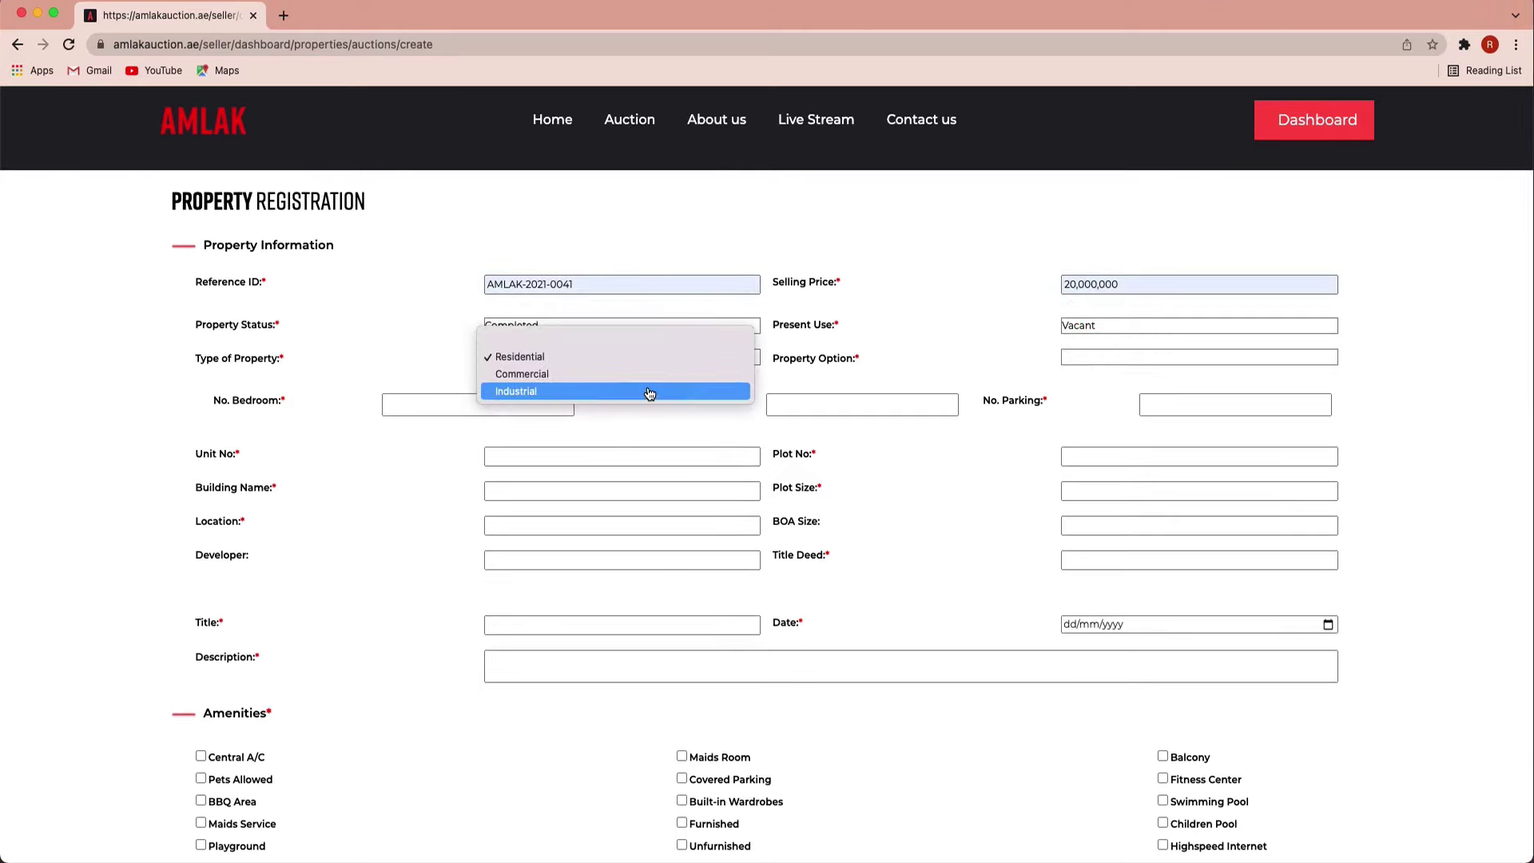
click(651, 357)
click(1083, 358)
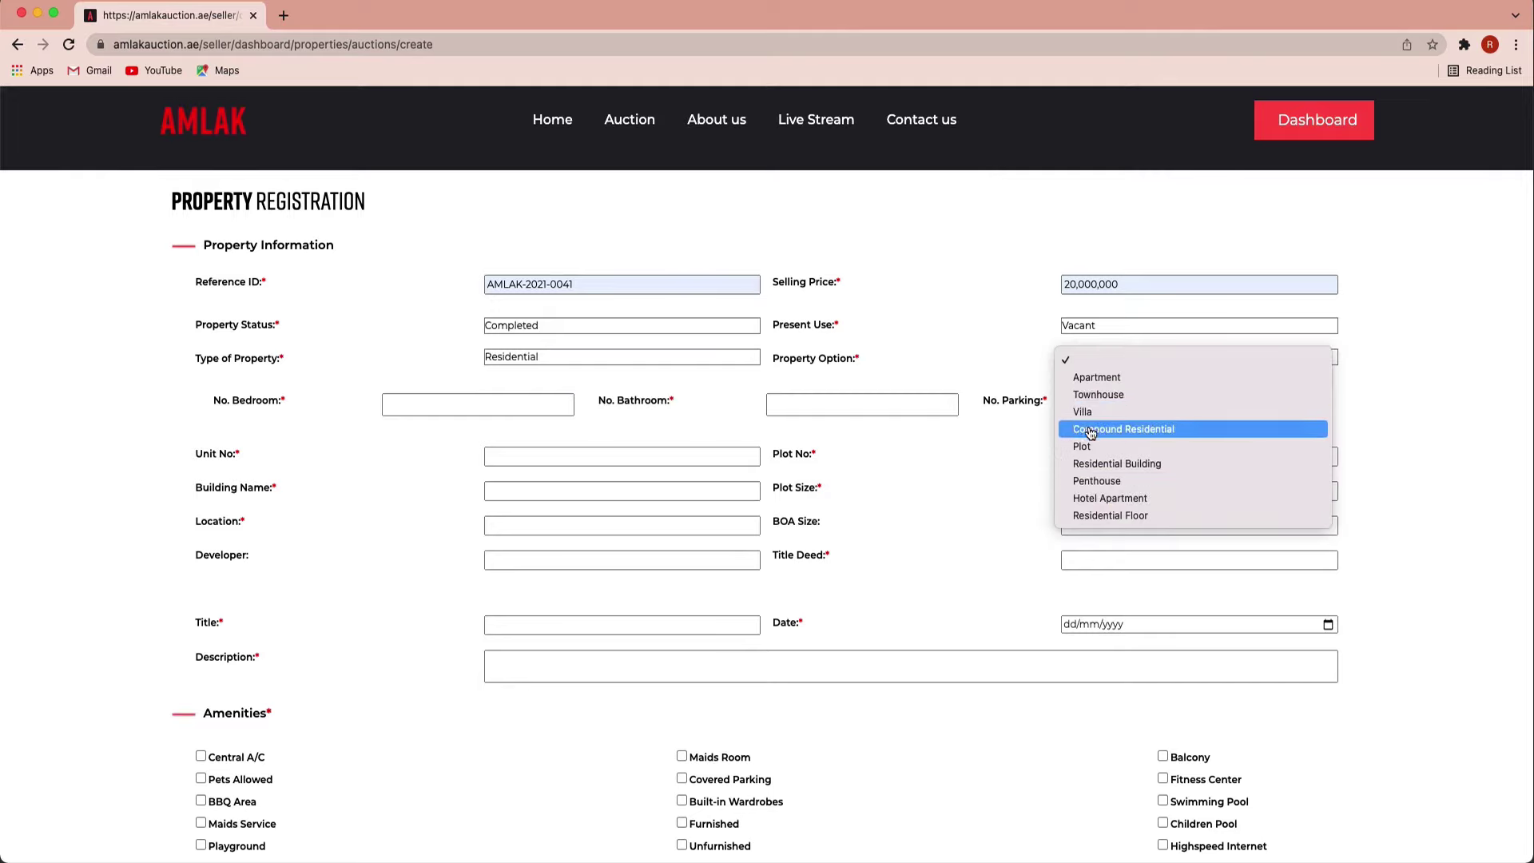
click(1092, 412)
click(461, 404)
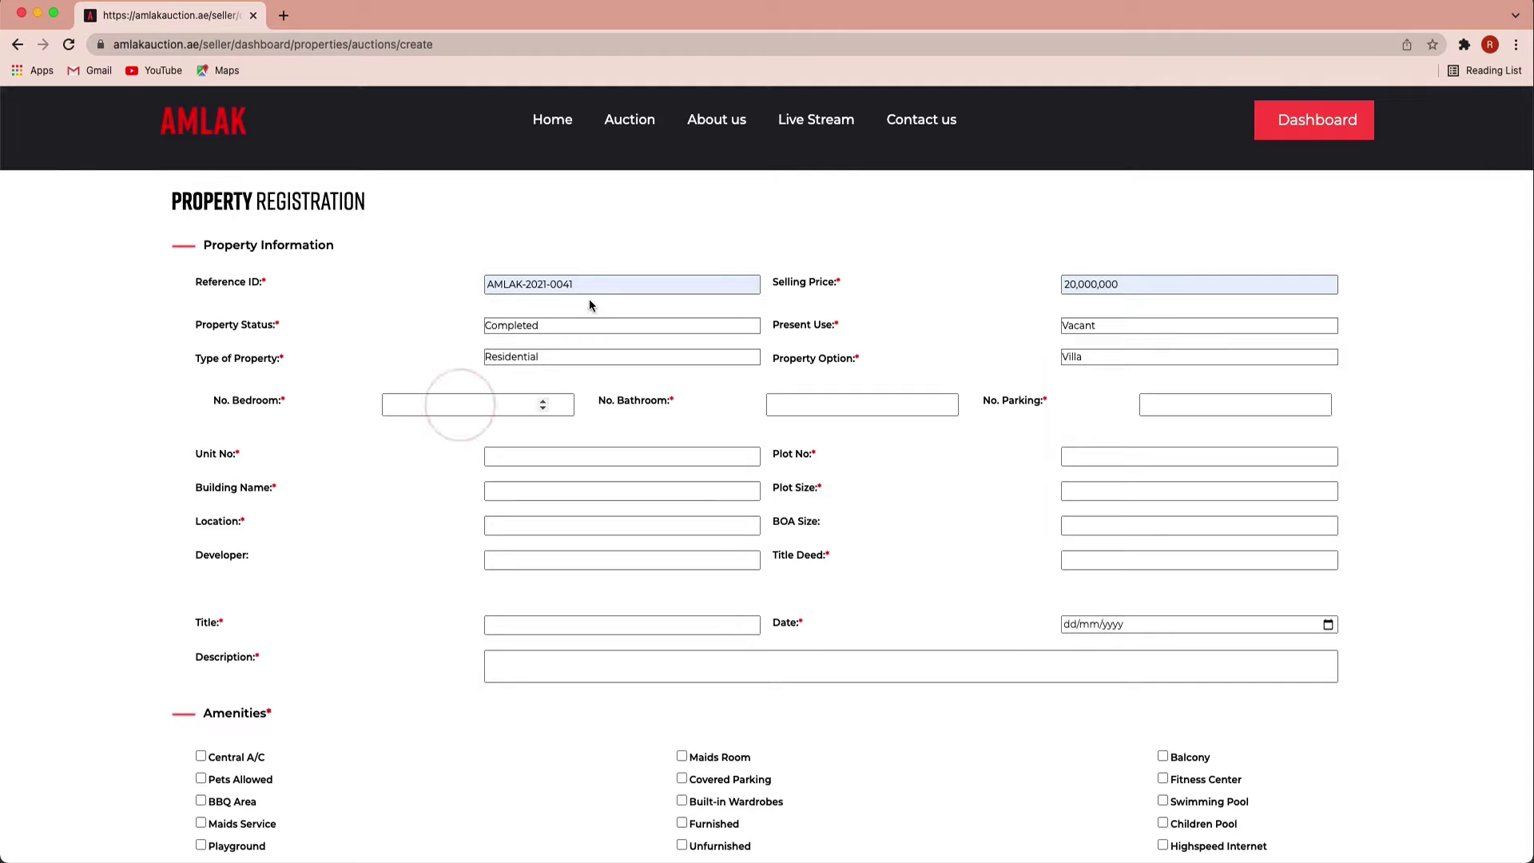
Step: Enter 4 bedrooms, 4 bathrooms and 2 parking spaces
text(4)
key(Tab)
text(4)
key(Tab)
text(2)
Step: Enter unit 8, building and location Palm Jumeirah, and developer Nakheel
click(556, 454)
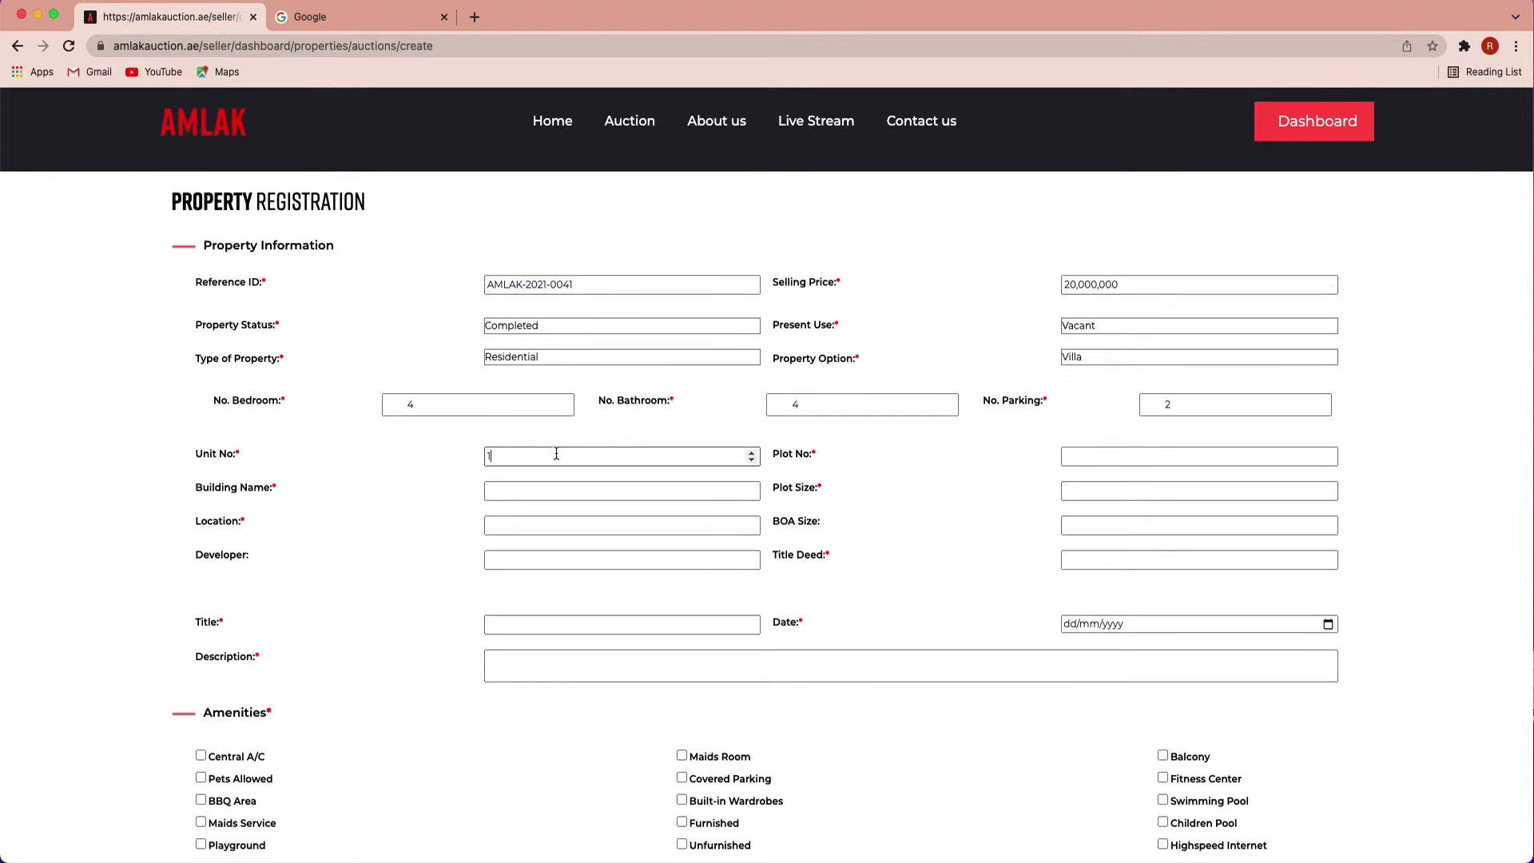
text(8)
text(Pal)
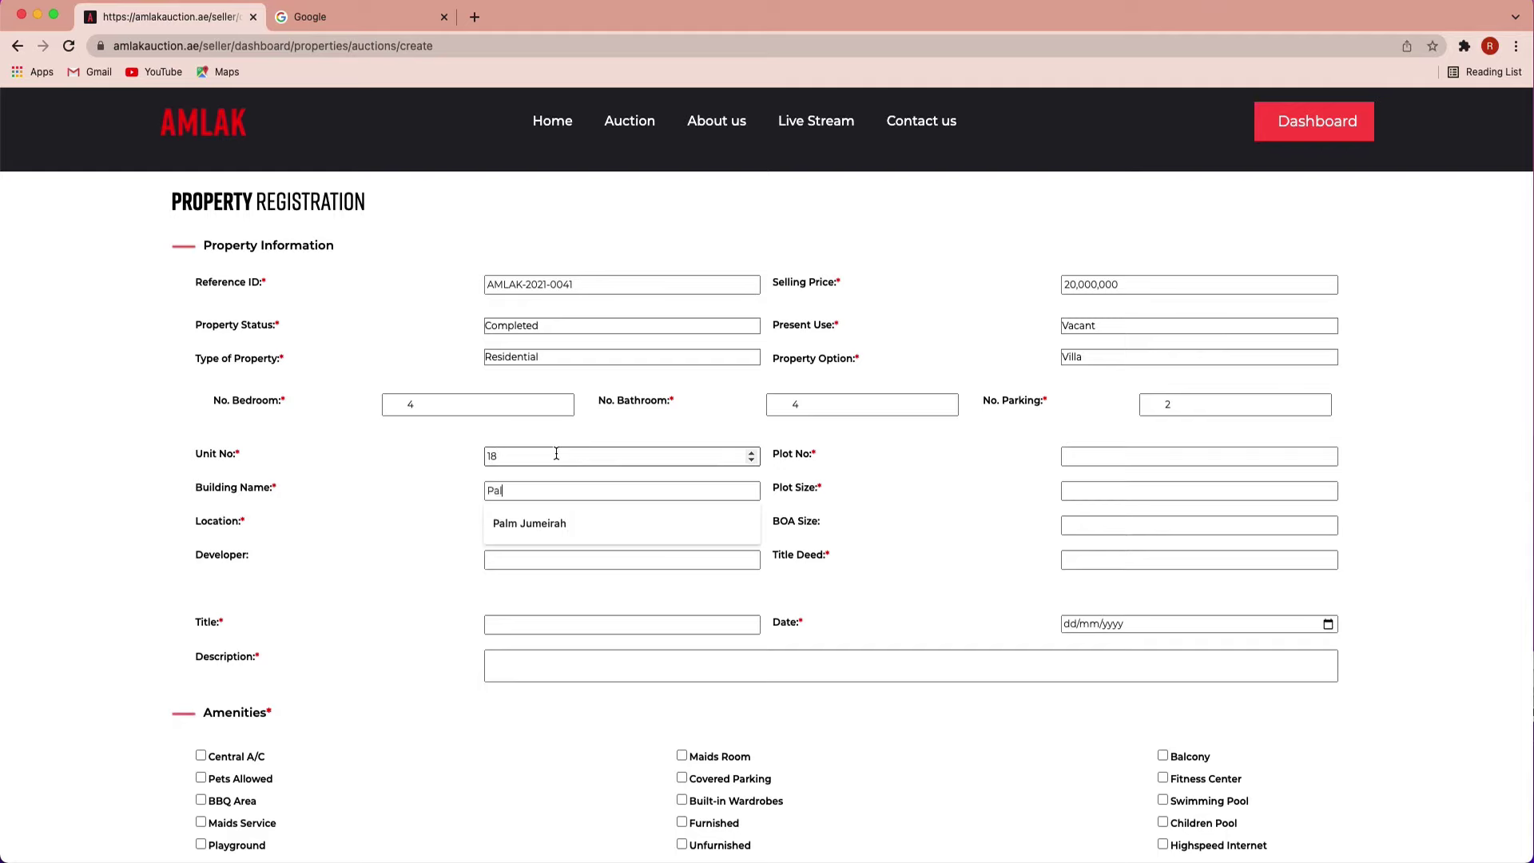
text(m Ju)
text(meirah)
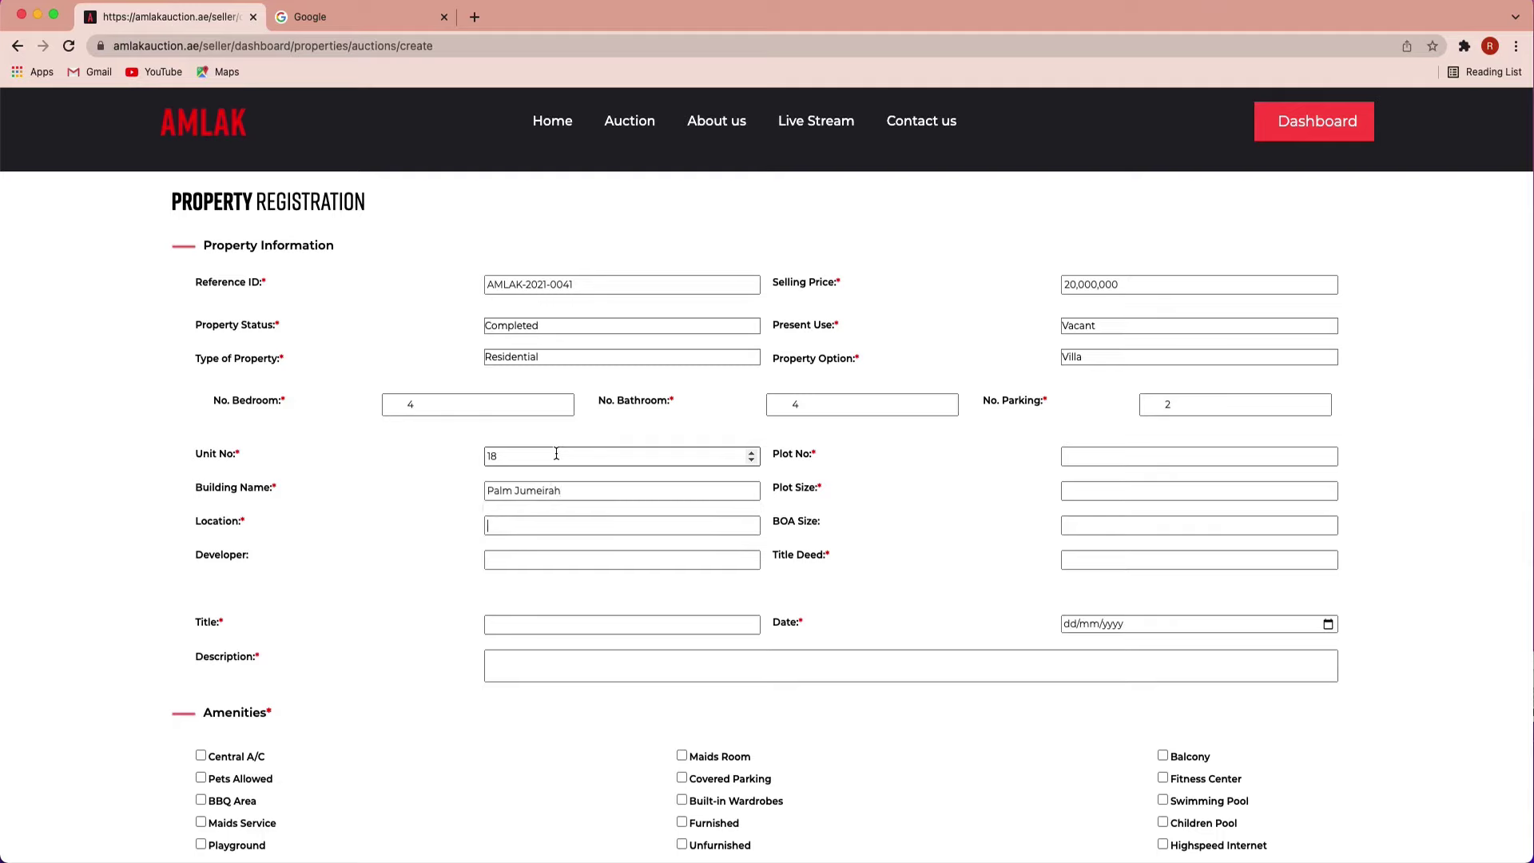
text(PalmJum)
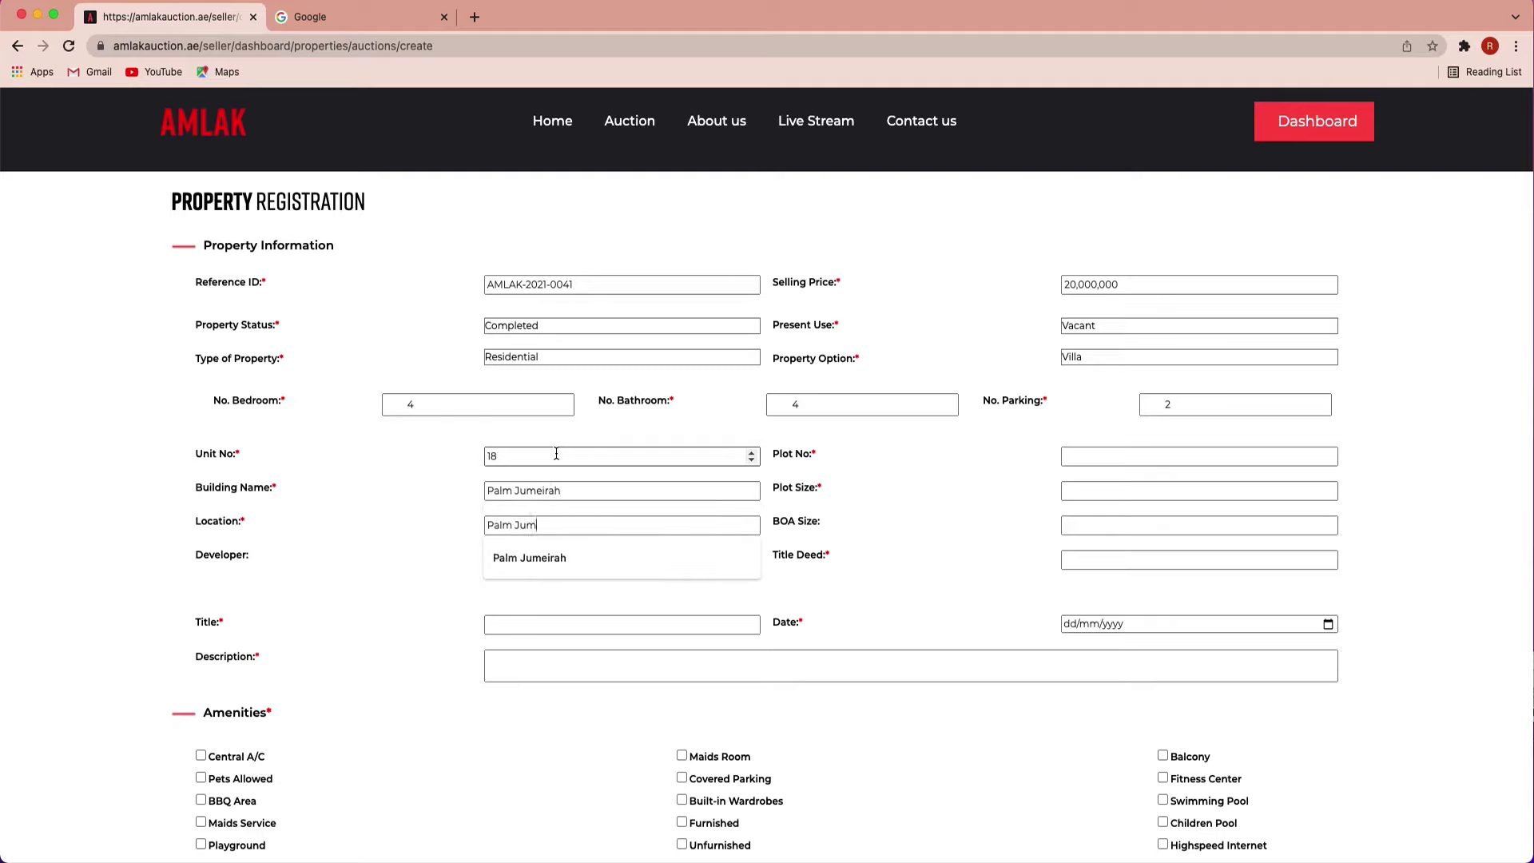
text(eirah)
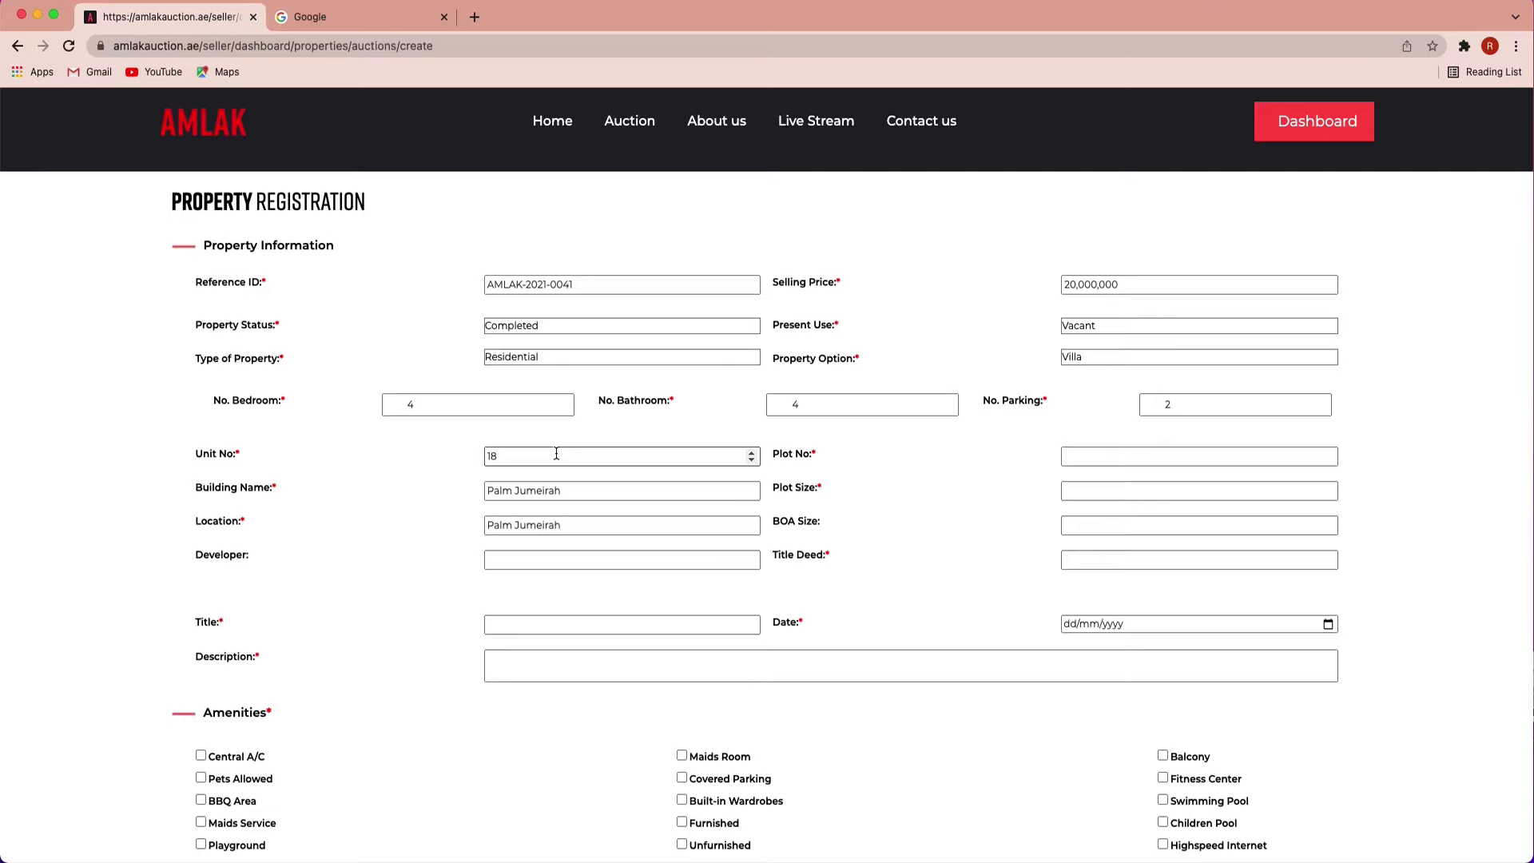
text(ak)
text(heel)
key(Tab)
Step: Enter plot number 3532, plot and BOA sizes 6000, and title deed 423423/2018
key(Tab)
key(Tab)
key(Tab)
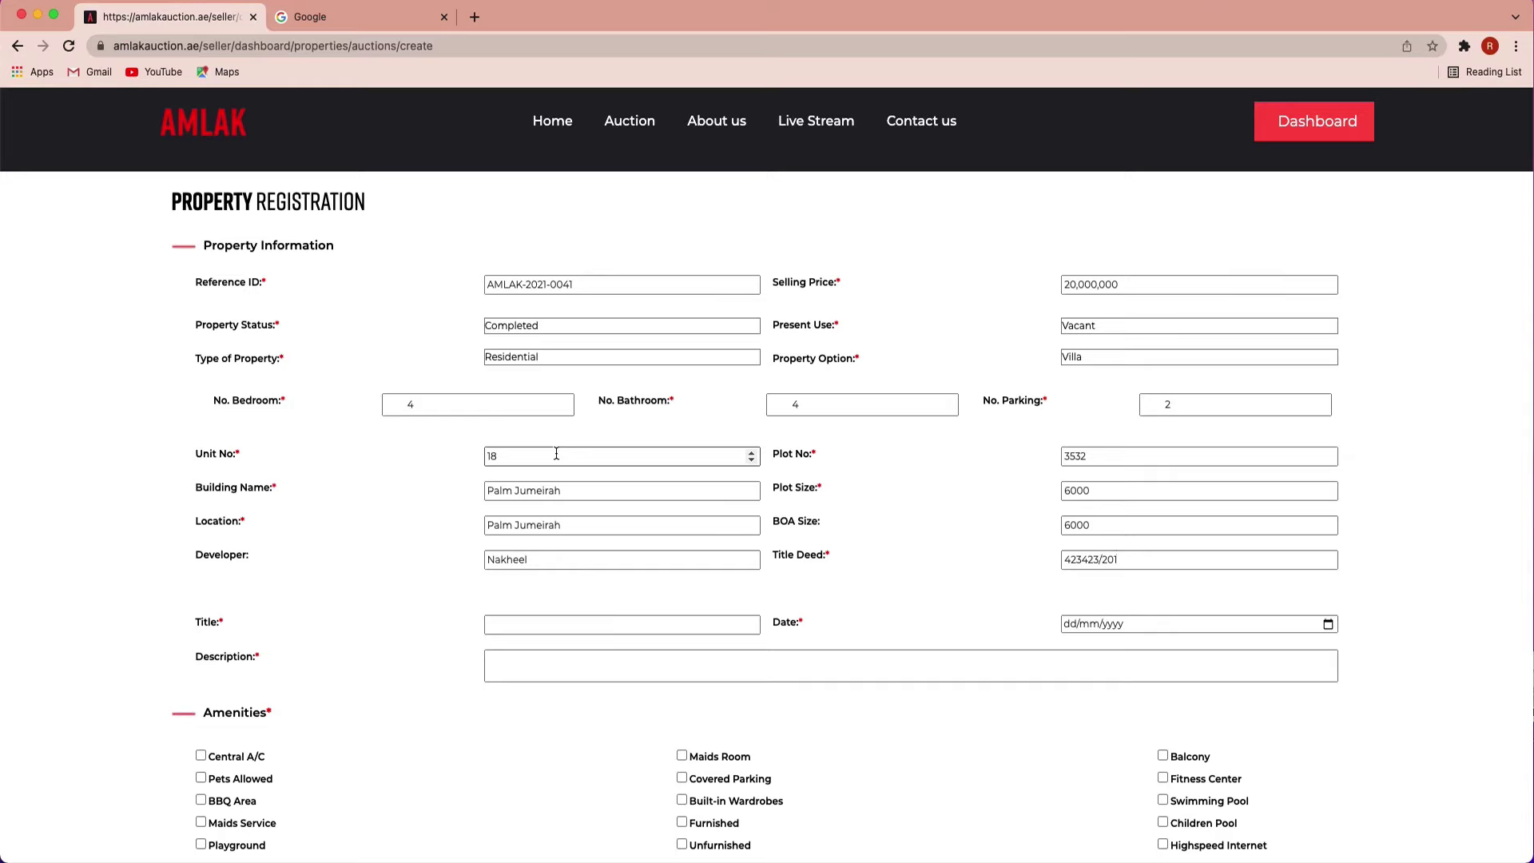
key(Tab)
scroll(1157, 585, up, 1)
Step: Title it '4 Bedroom Villa in Palm Jumeirah', date 26/12/2021, and paste the Garden Homes description
text(B)
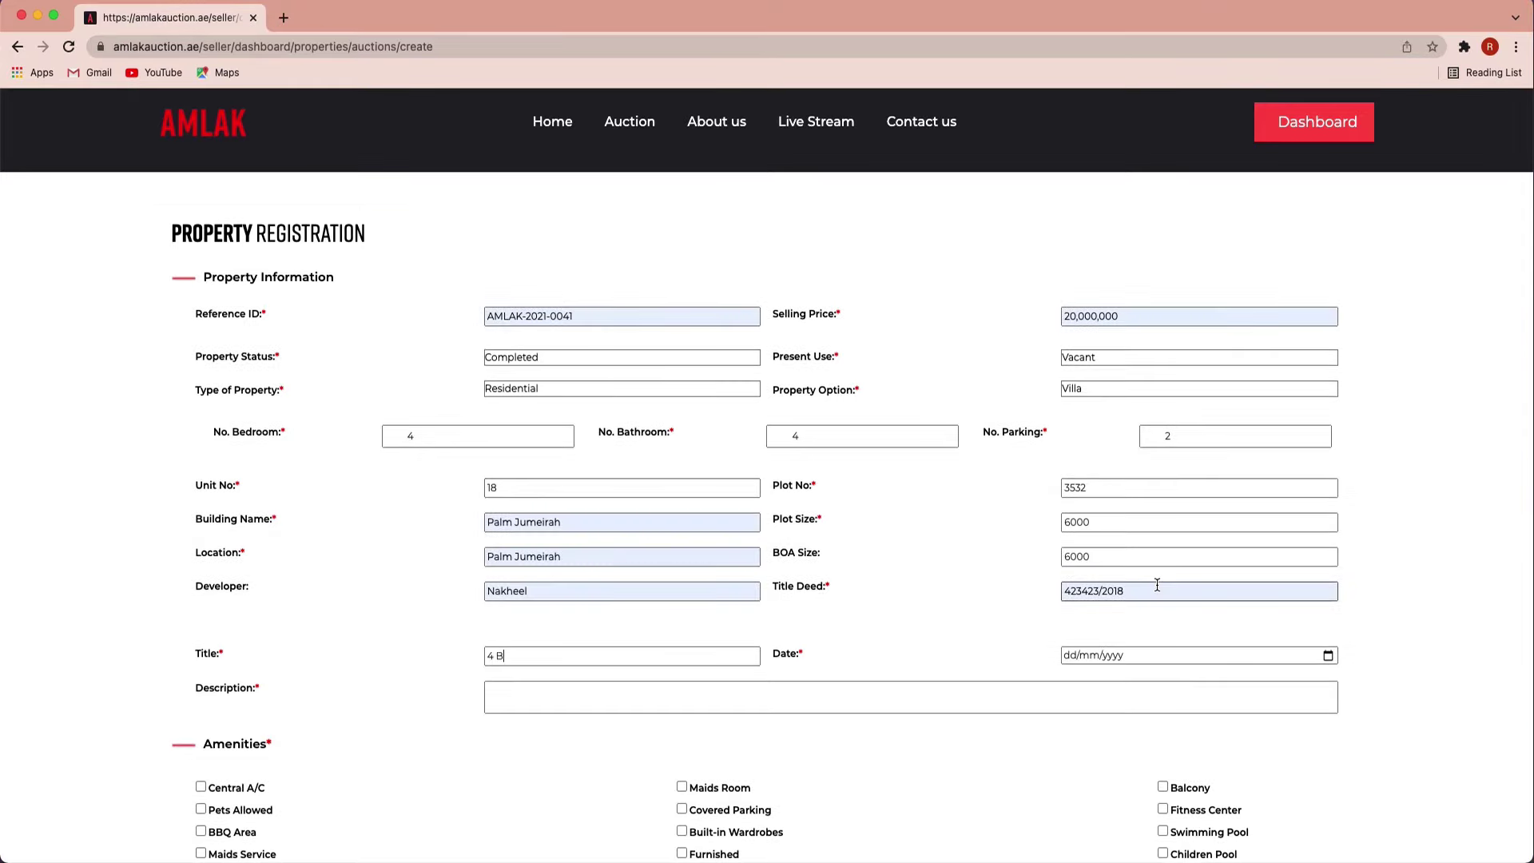
text(edroom V)
text(illa in )
text(Palm )
text(Jumeirah)
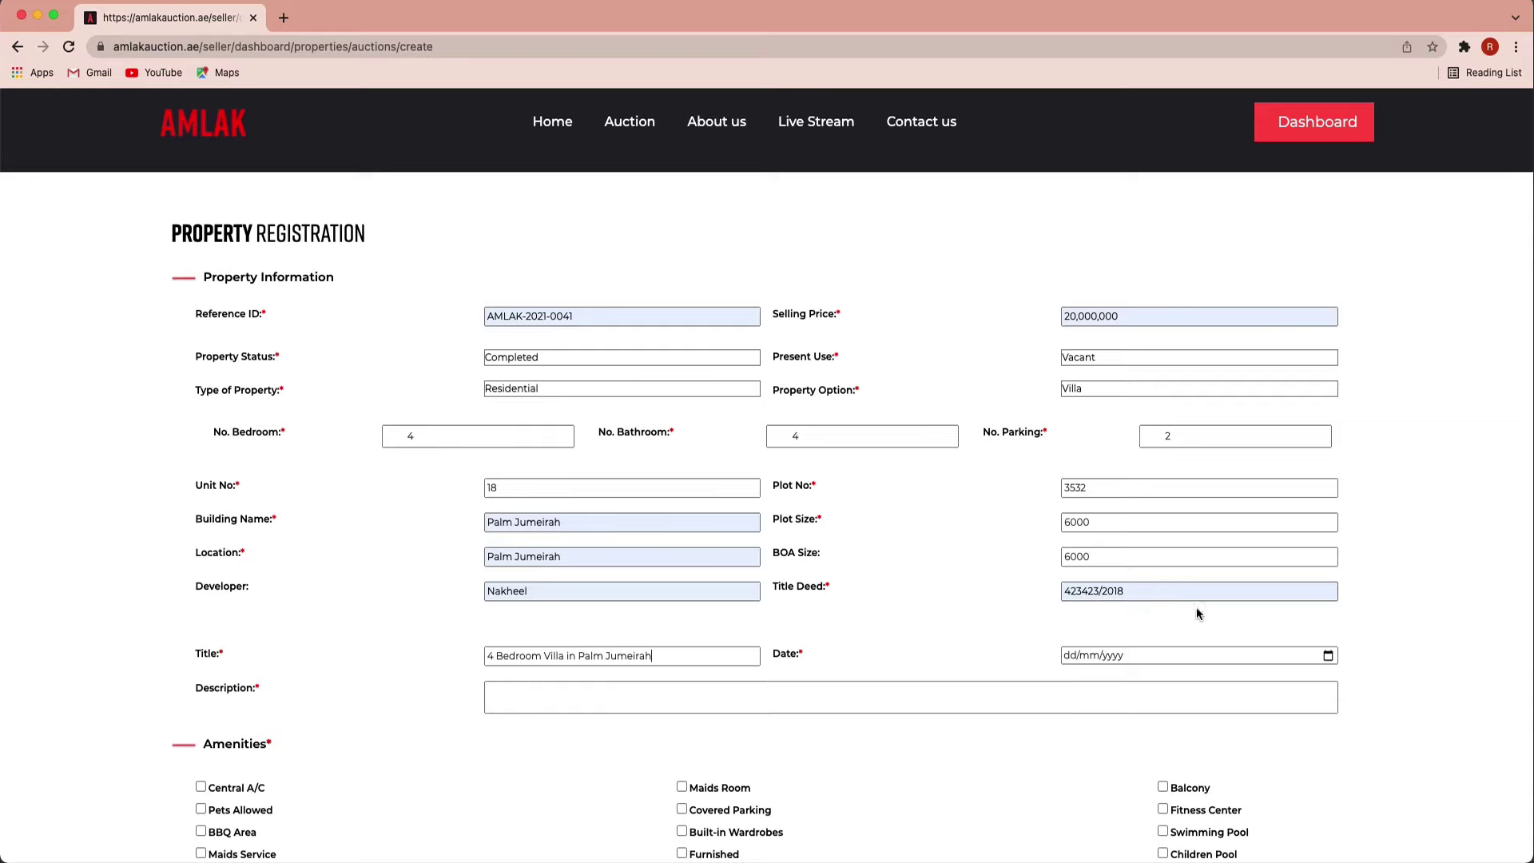
click(1329, 657)
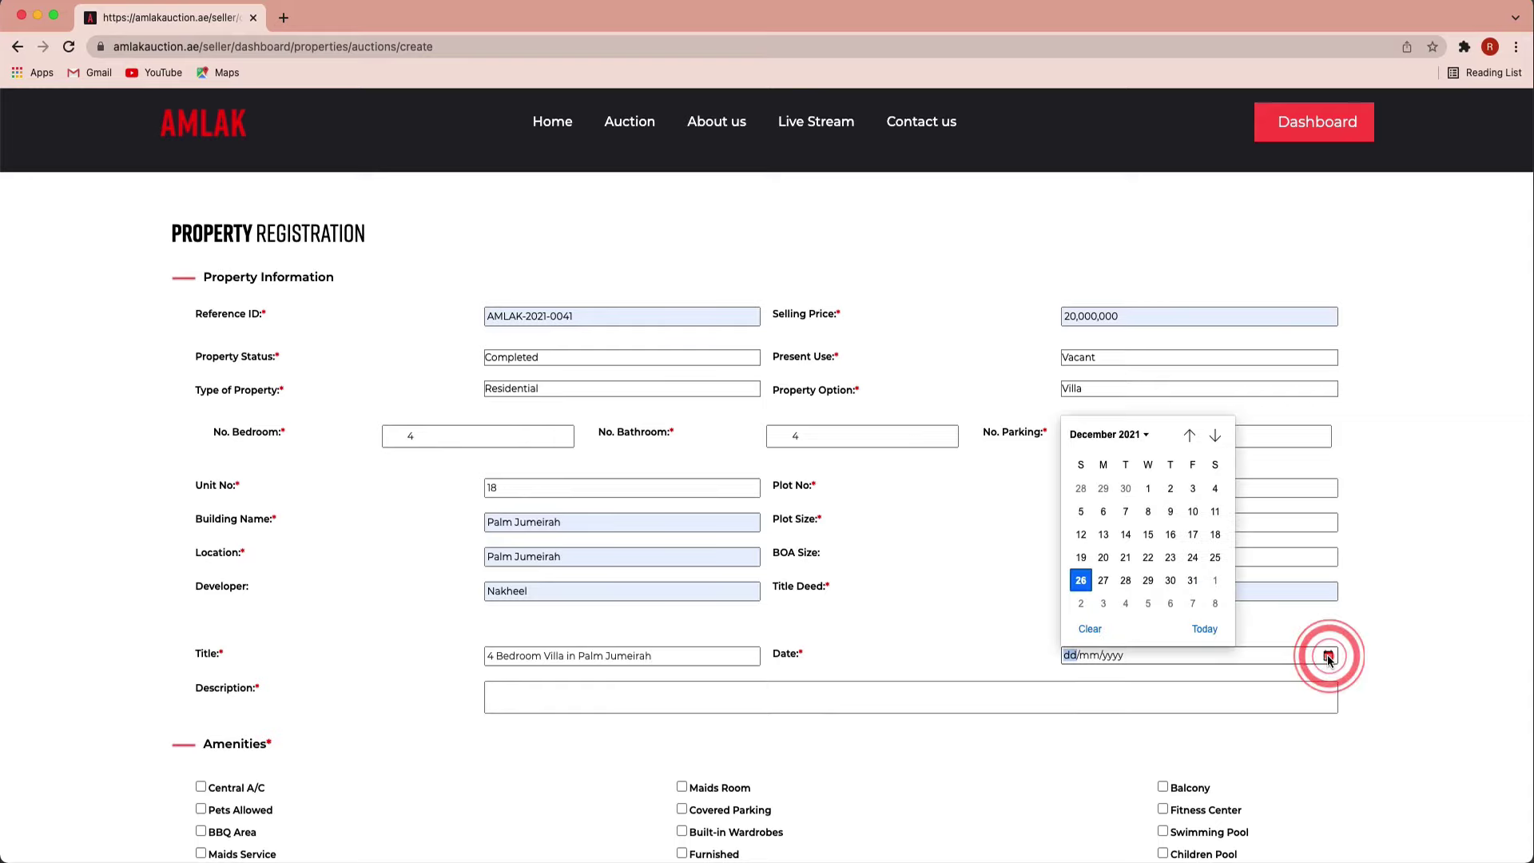
click(1081, 580)
click(645, 692)
text(The properties range from 5,000 sq. ft to 6,000 sq. ft and are in close proximity to restaurants, shops, beach clubs, salons, spas and 5 star hotels. Fitted with private pools and gardens, Garden Homes cater to those who value exclusivity and privacy; they are the ultimate family and holiday homes.)
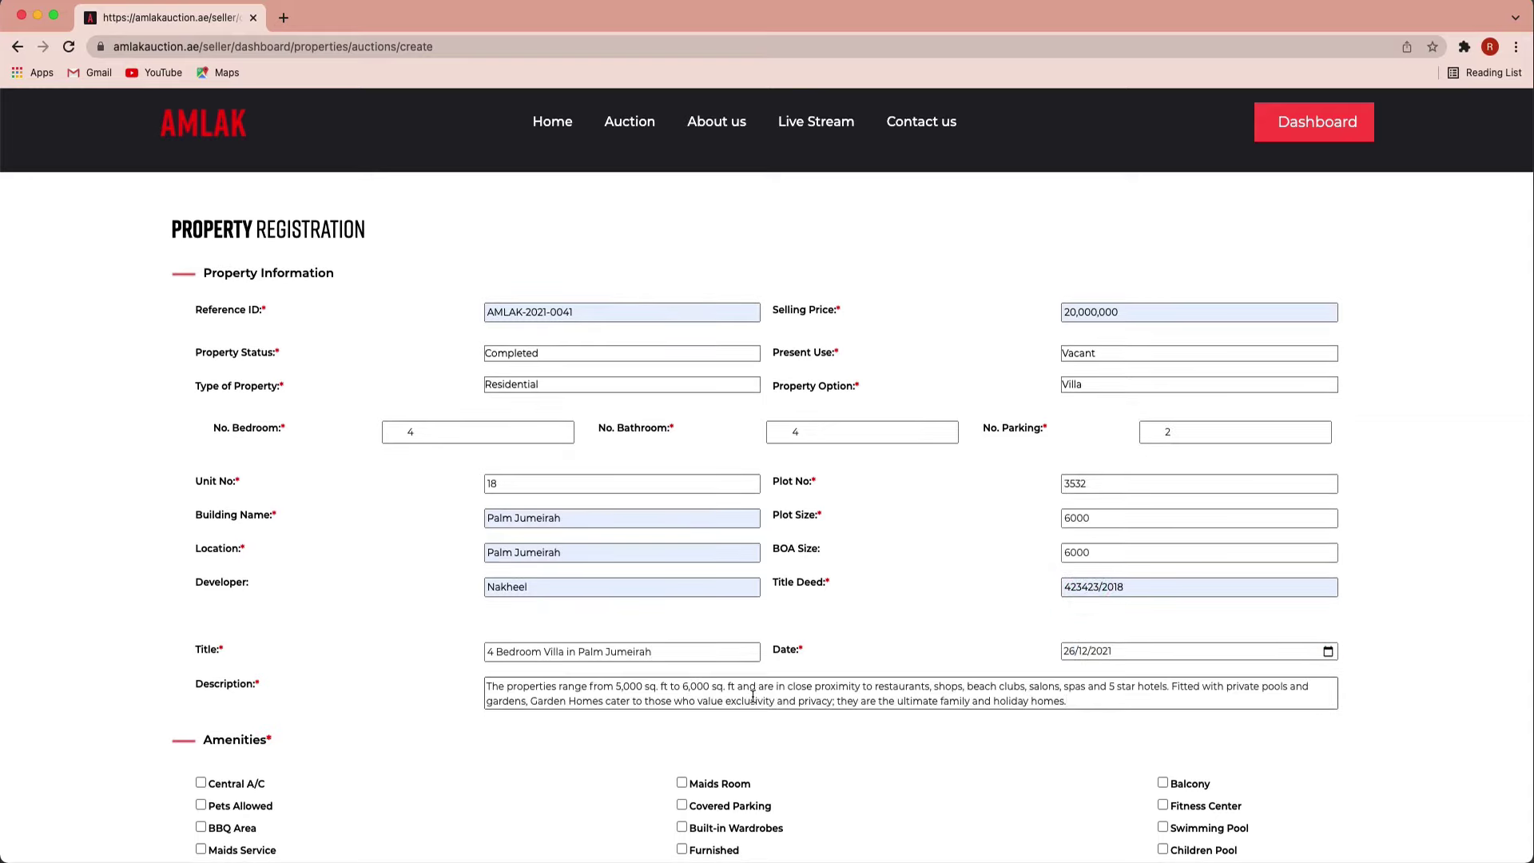
scroll(720, 699, down, 2)
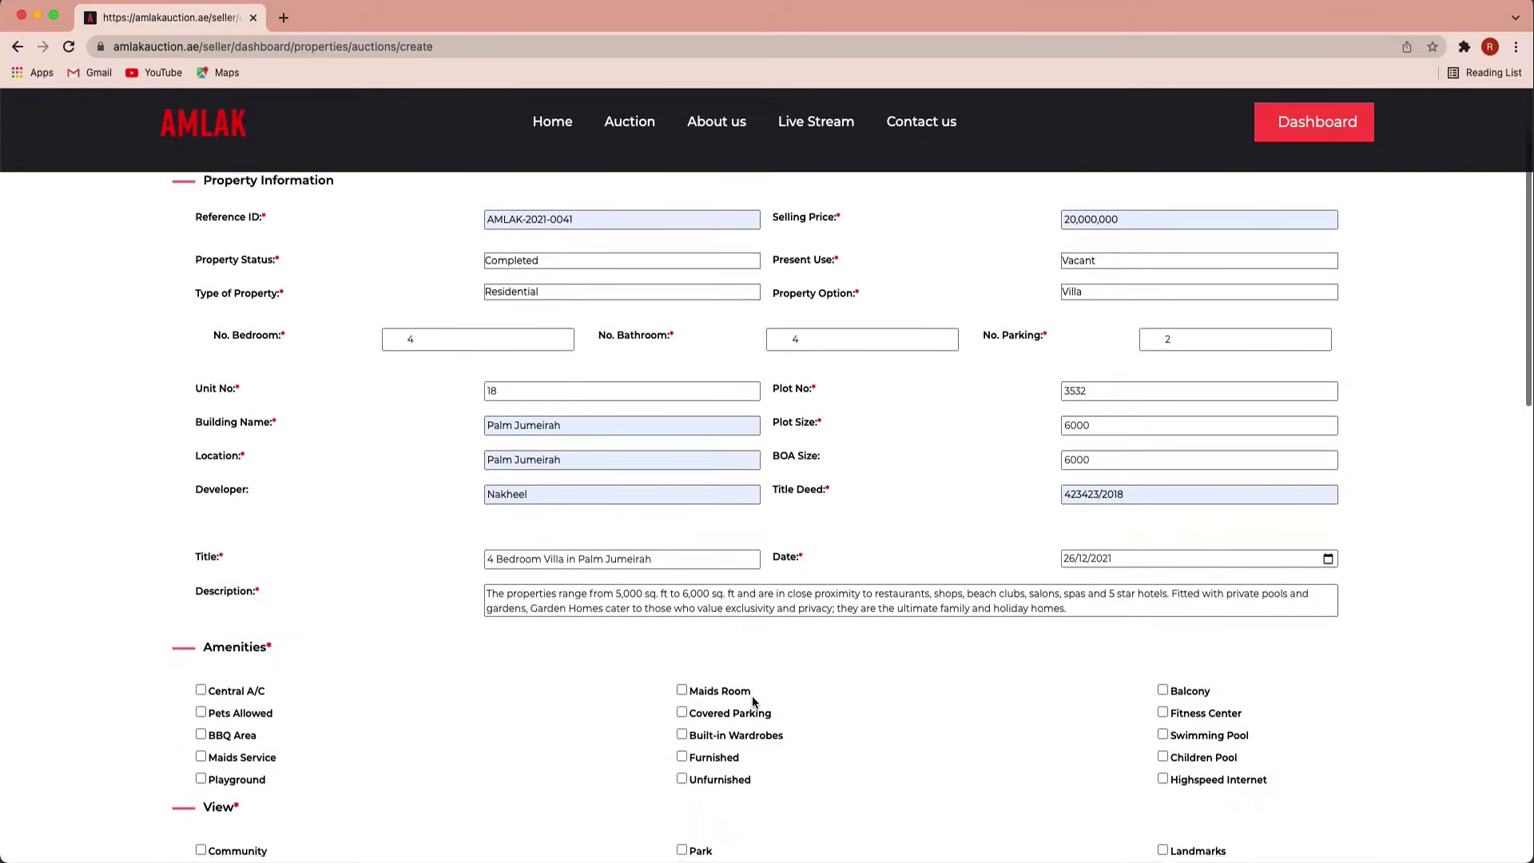
Step: Tick the BBQ Area and Playground amenities, leaving Maids Service unticked
scroll(753, 701, down, 2)
scroll(752, 700, down, 3)
scroll(753, 700, down, 2)
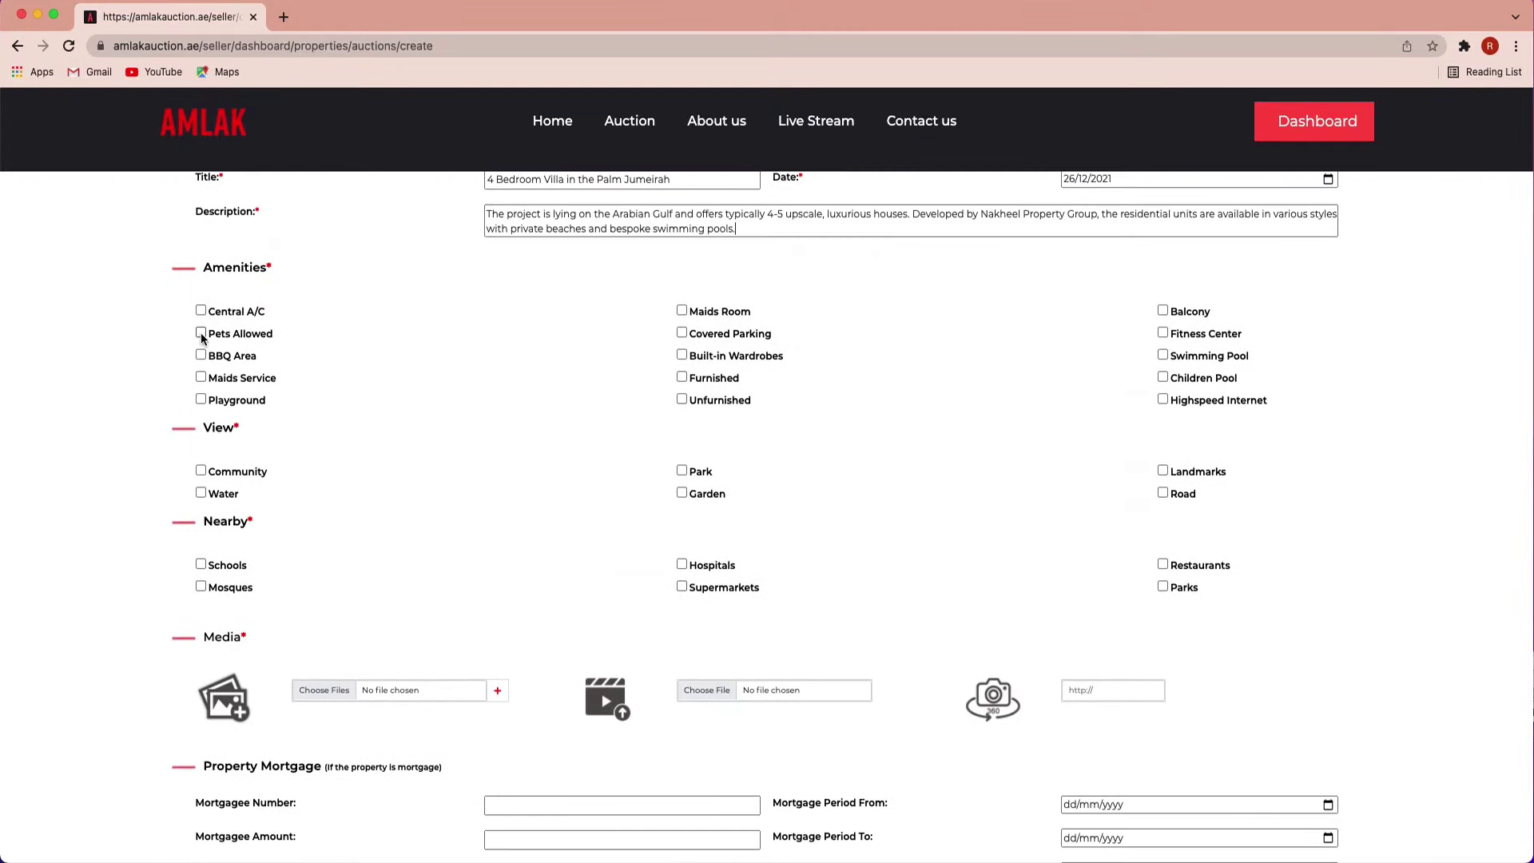
click(202, 357)
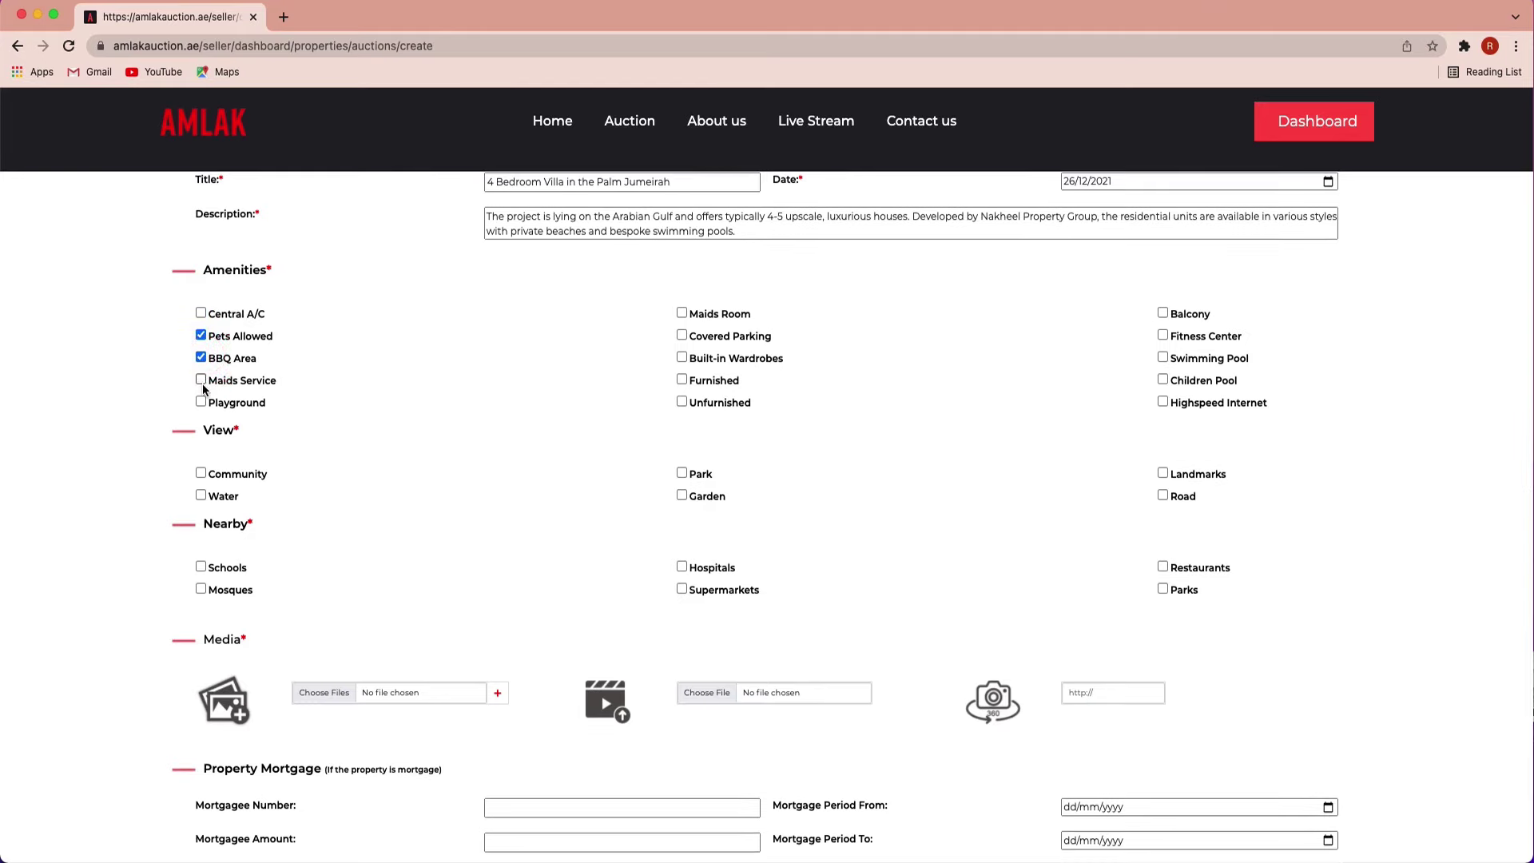
click(201, 382)
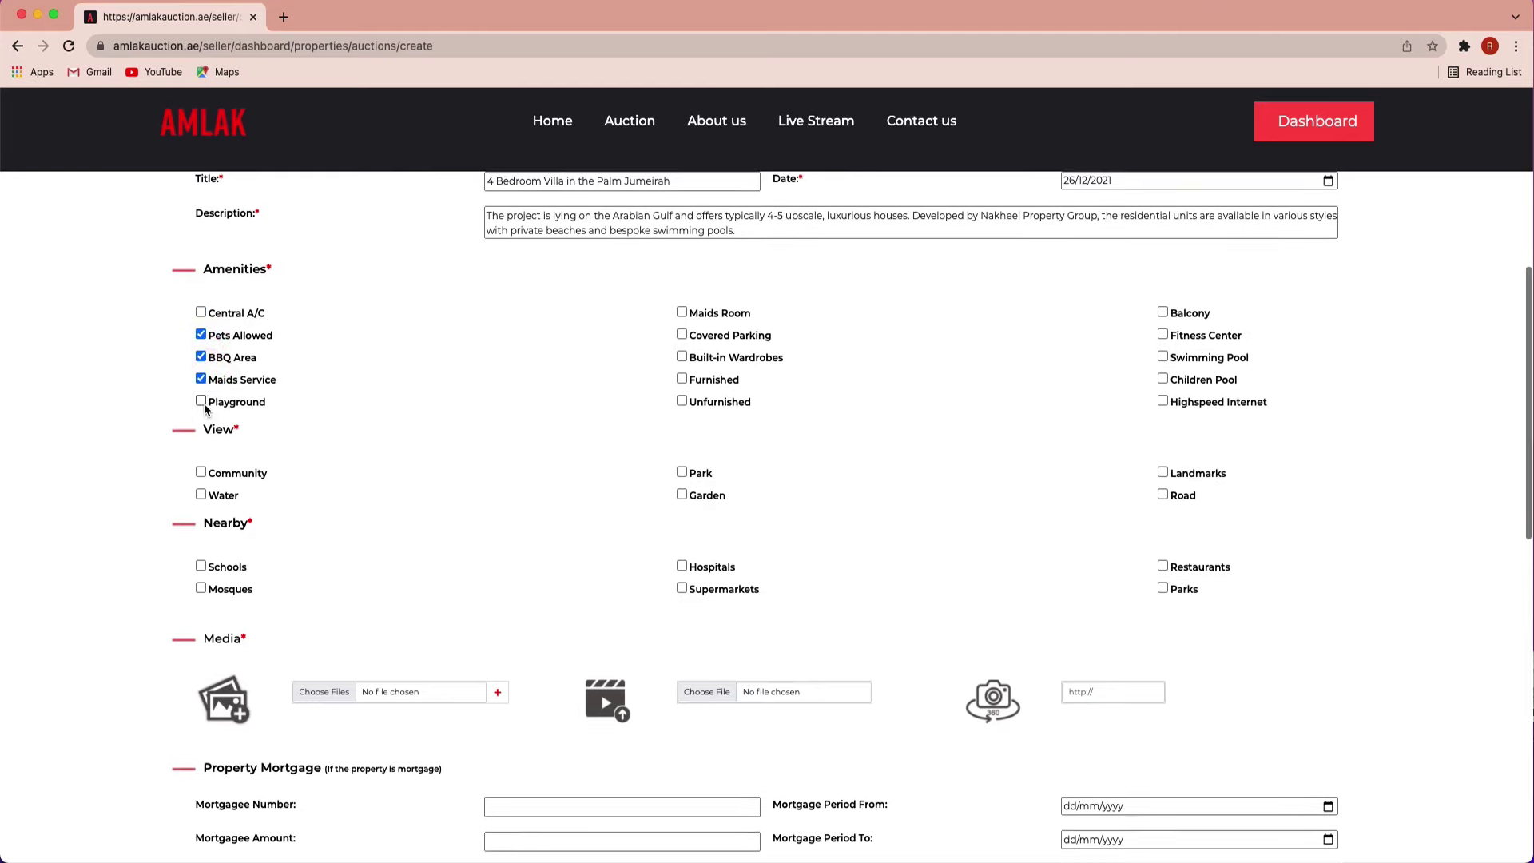
click(202, 382)
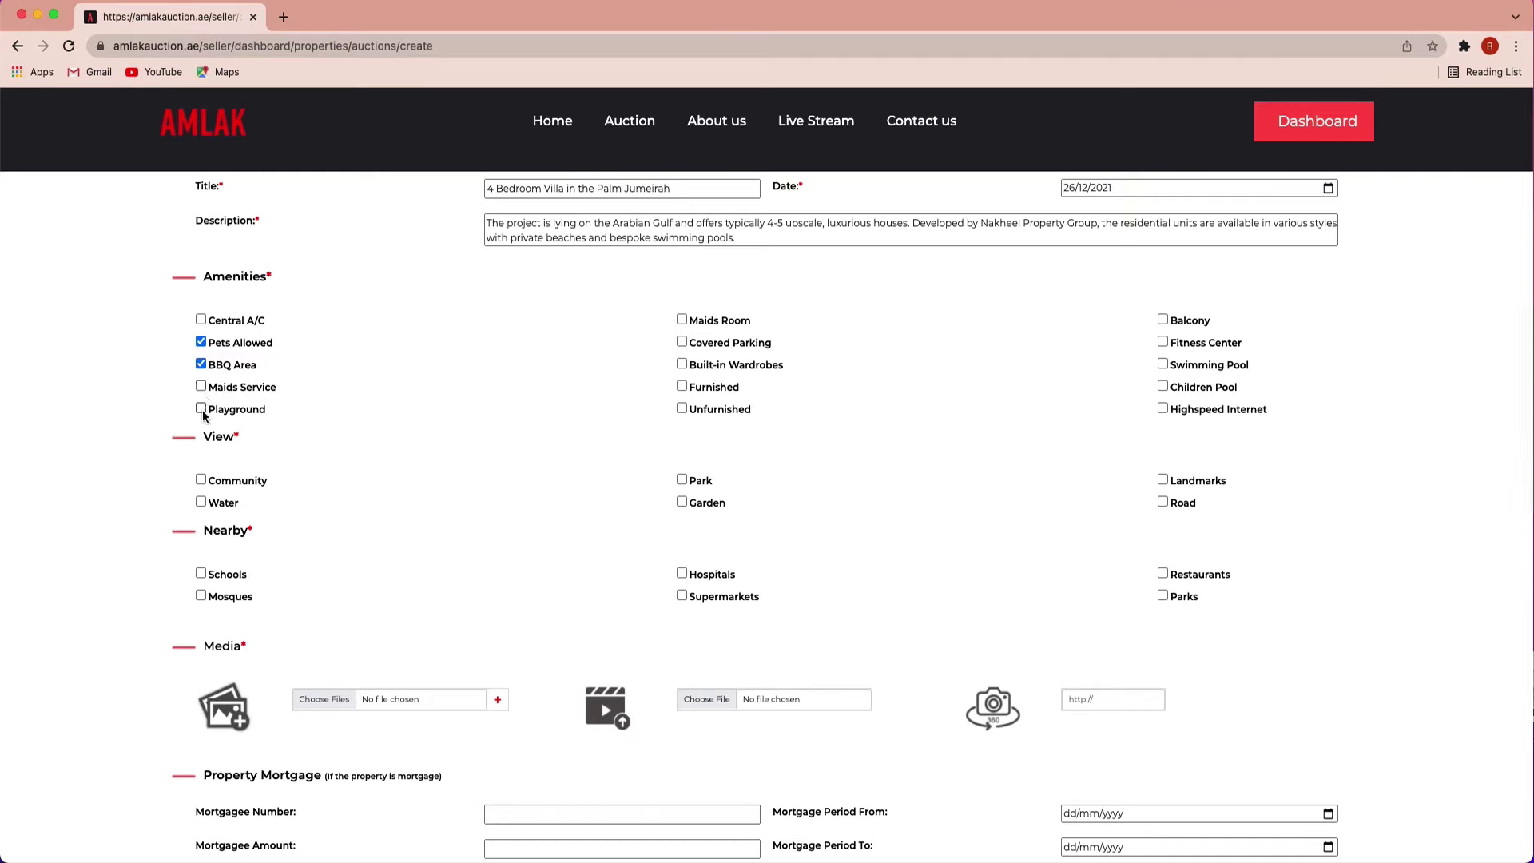
click(202, 410)
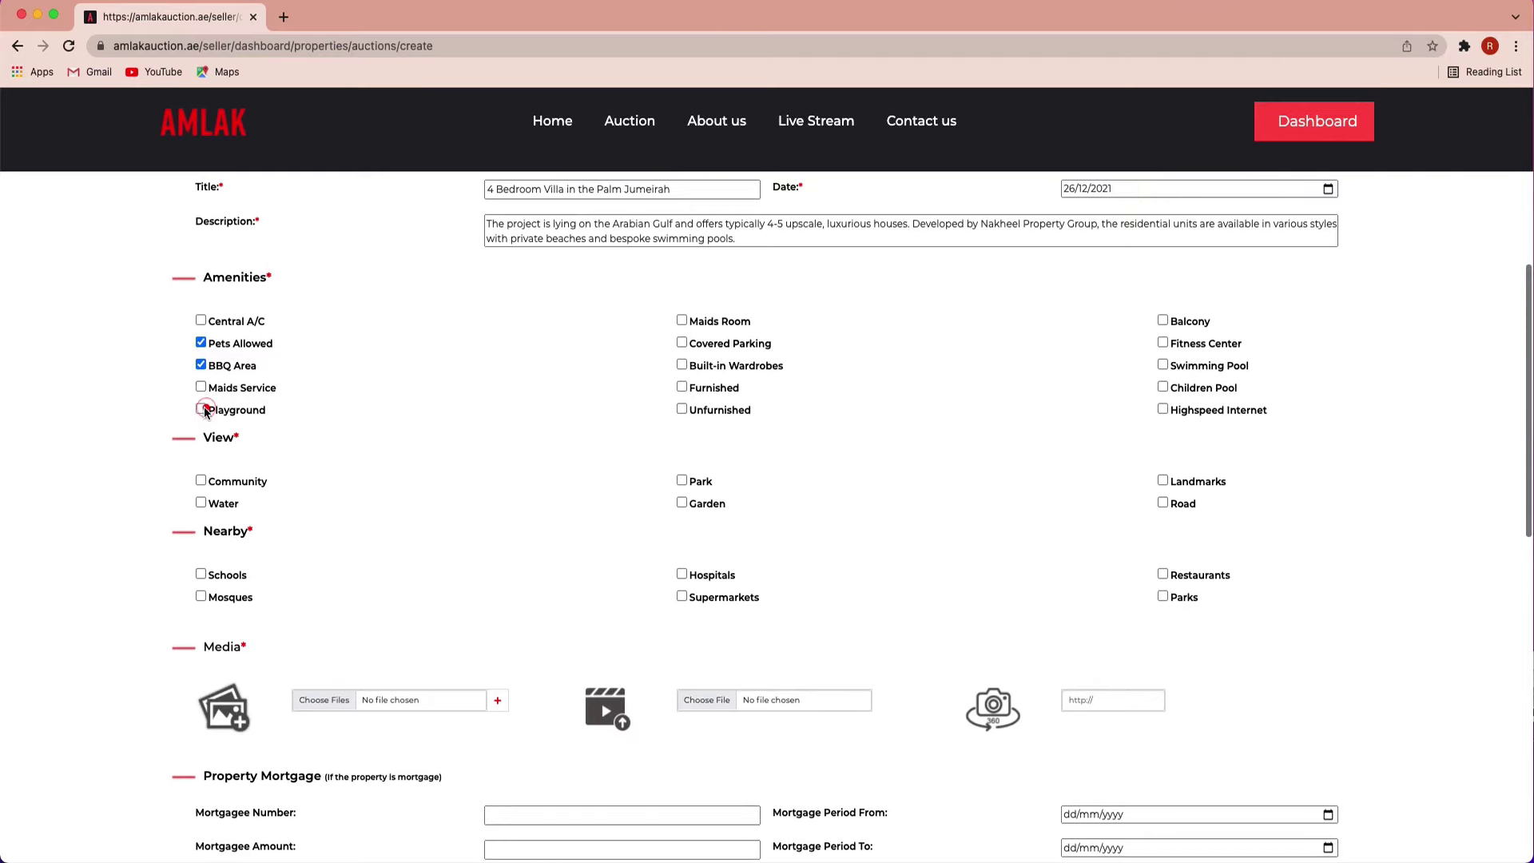
Step: Tick Maids Room, Covered Parking, Balcony, Swimming Pool and Highspeed Internet, leaving Children Pool unticked
click(718, 326)
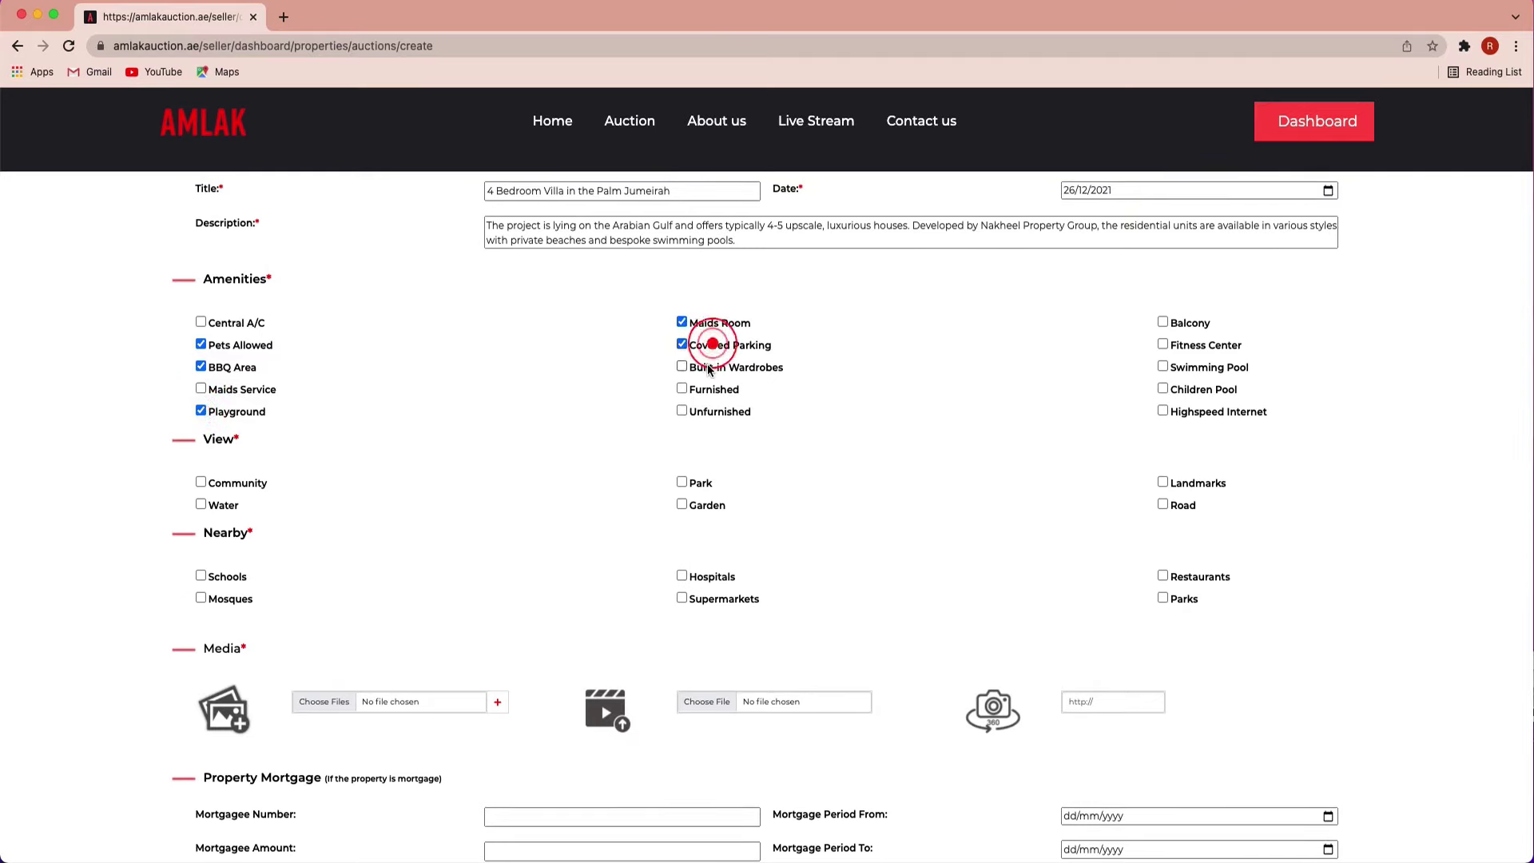
click(709, 367)
click(1181, 323)
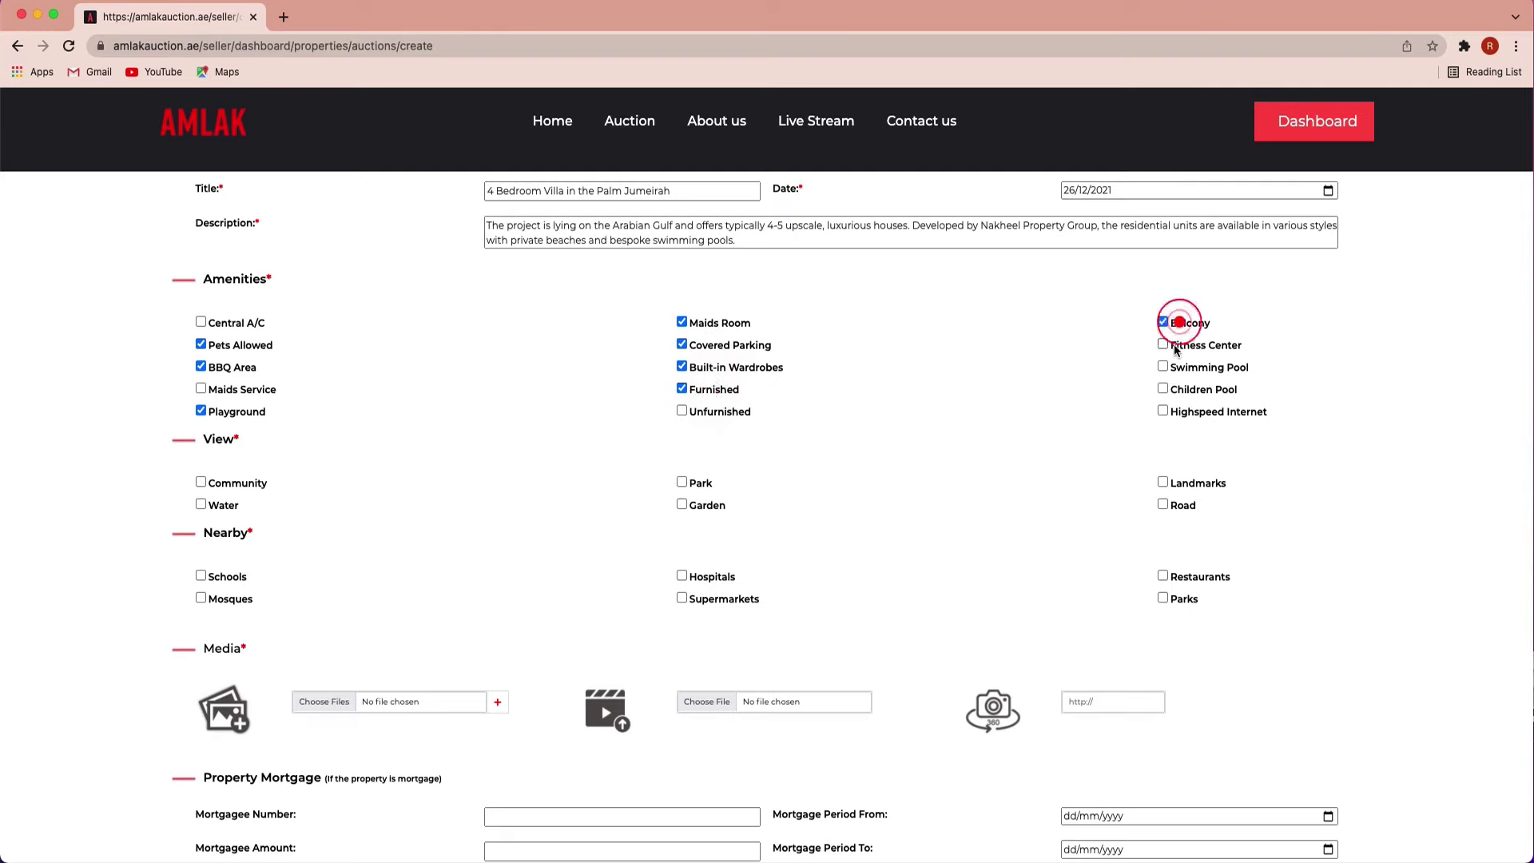
click(1173, 370)
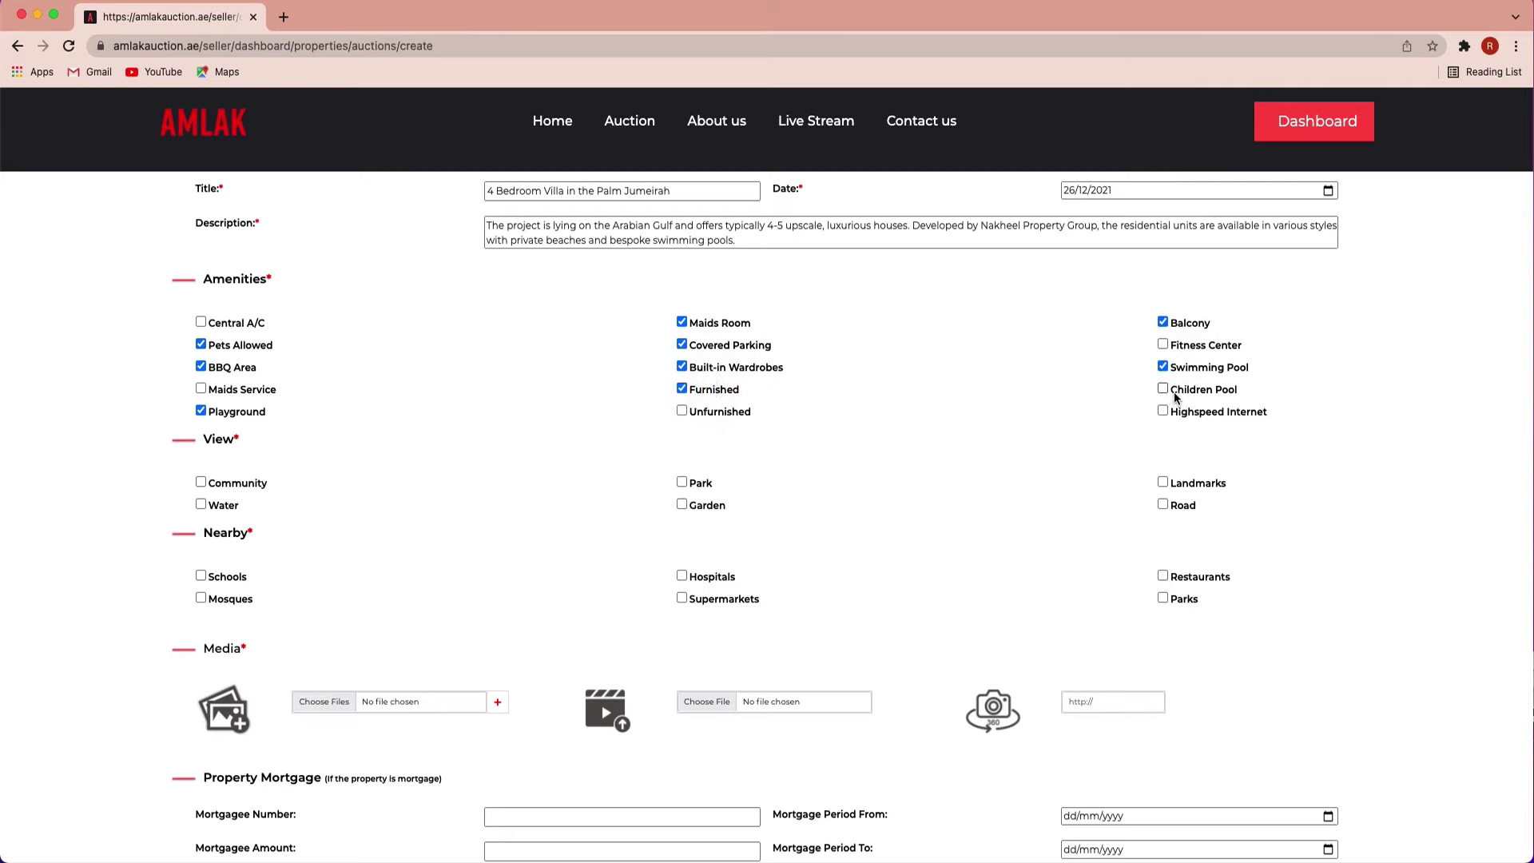
click(1175, 392)
click(1172, 412)
click(1165, 390)
Step: Tick Community and Water views and nearby Schools, Mosques, Hospitals, Supermarkets, Restaurants and Parks
click(214, 485)
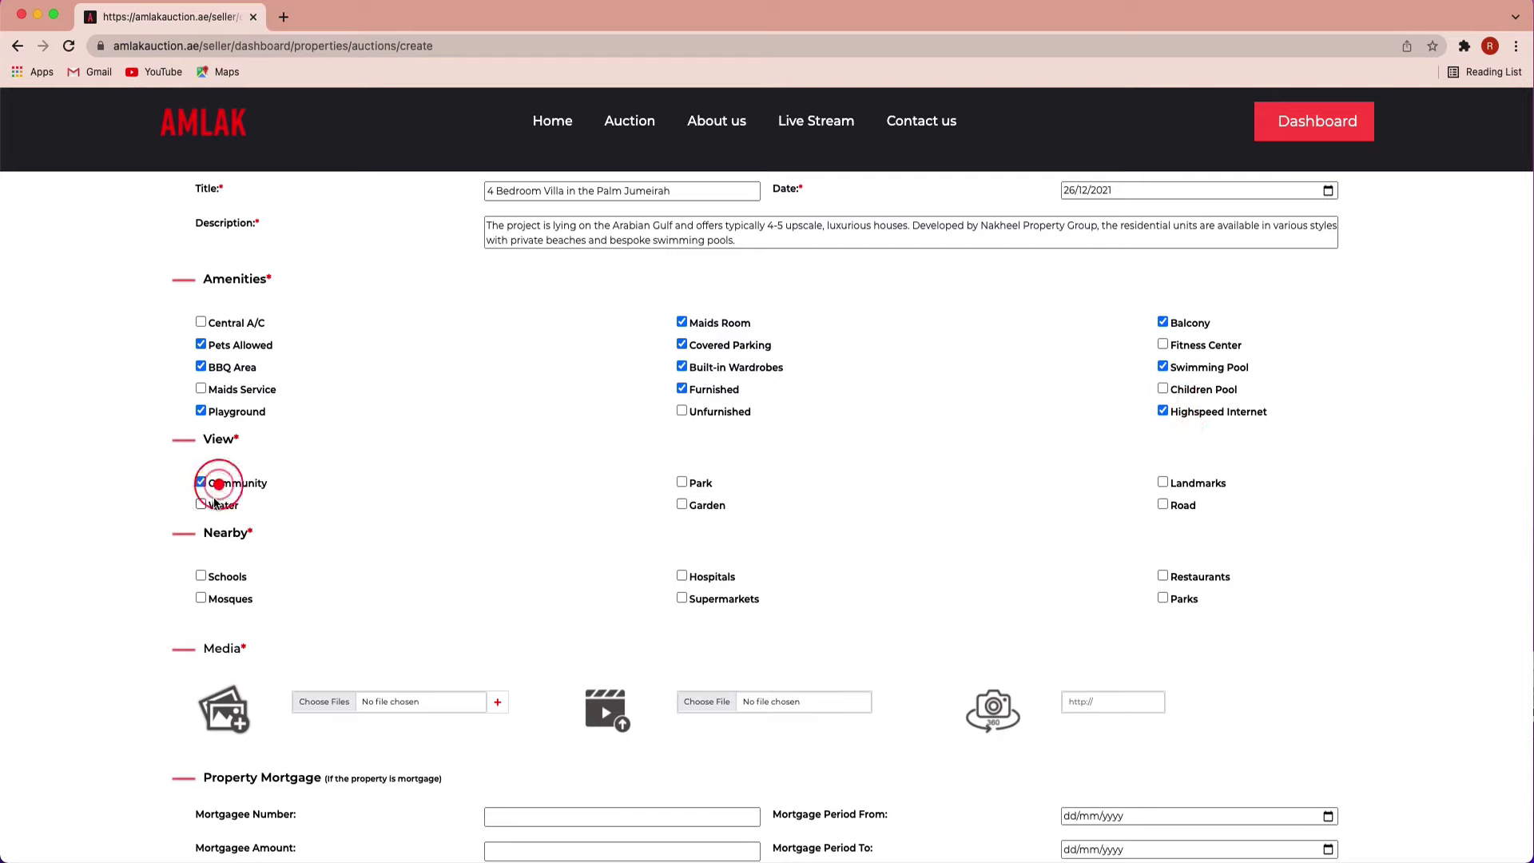
click(213, 507)
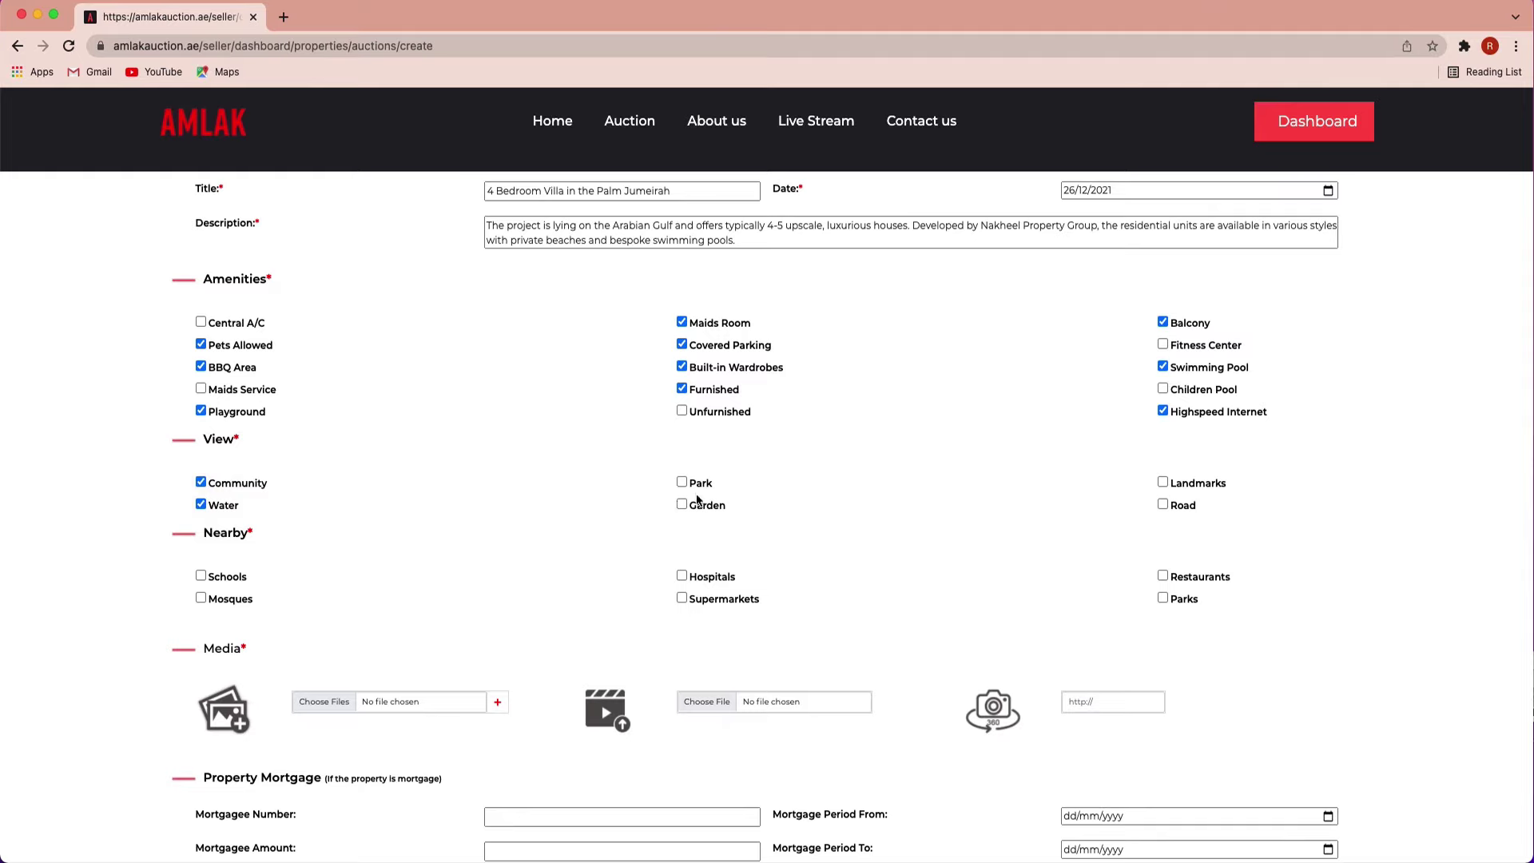
click(218, 584)
click(204, 601)
click(718, 578)
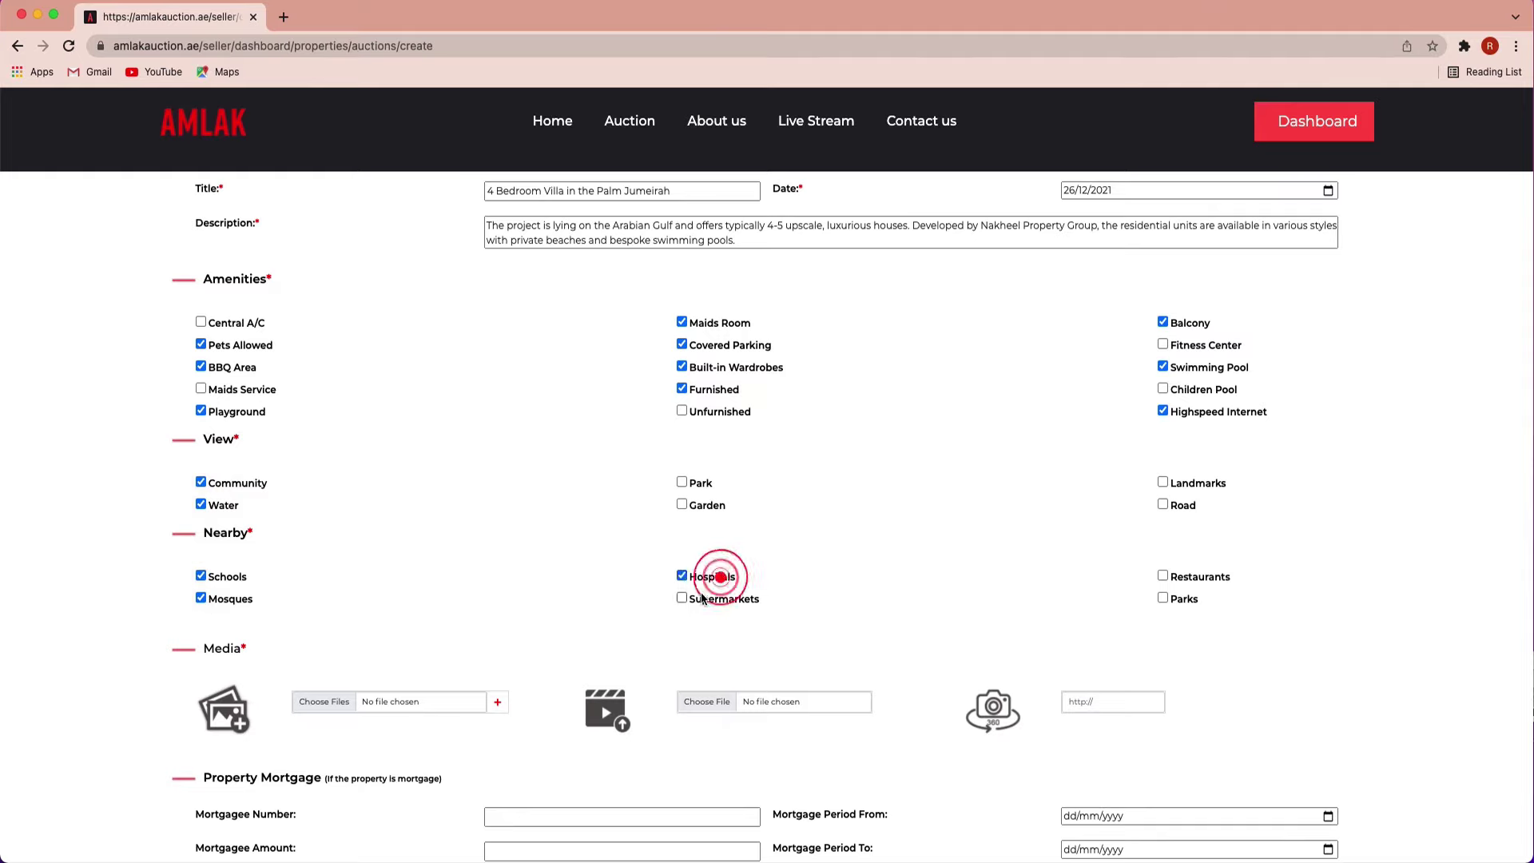
click(706, 601)
click(1171, 578)
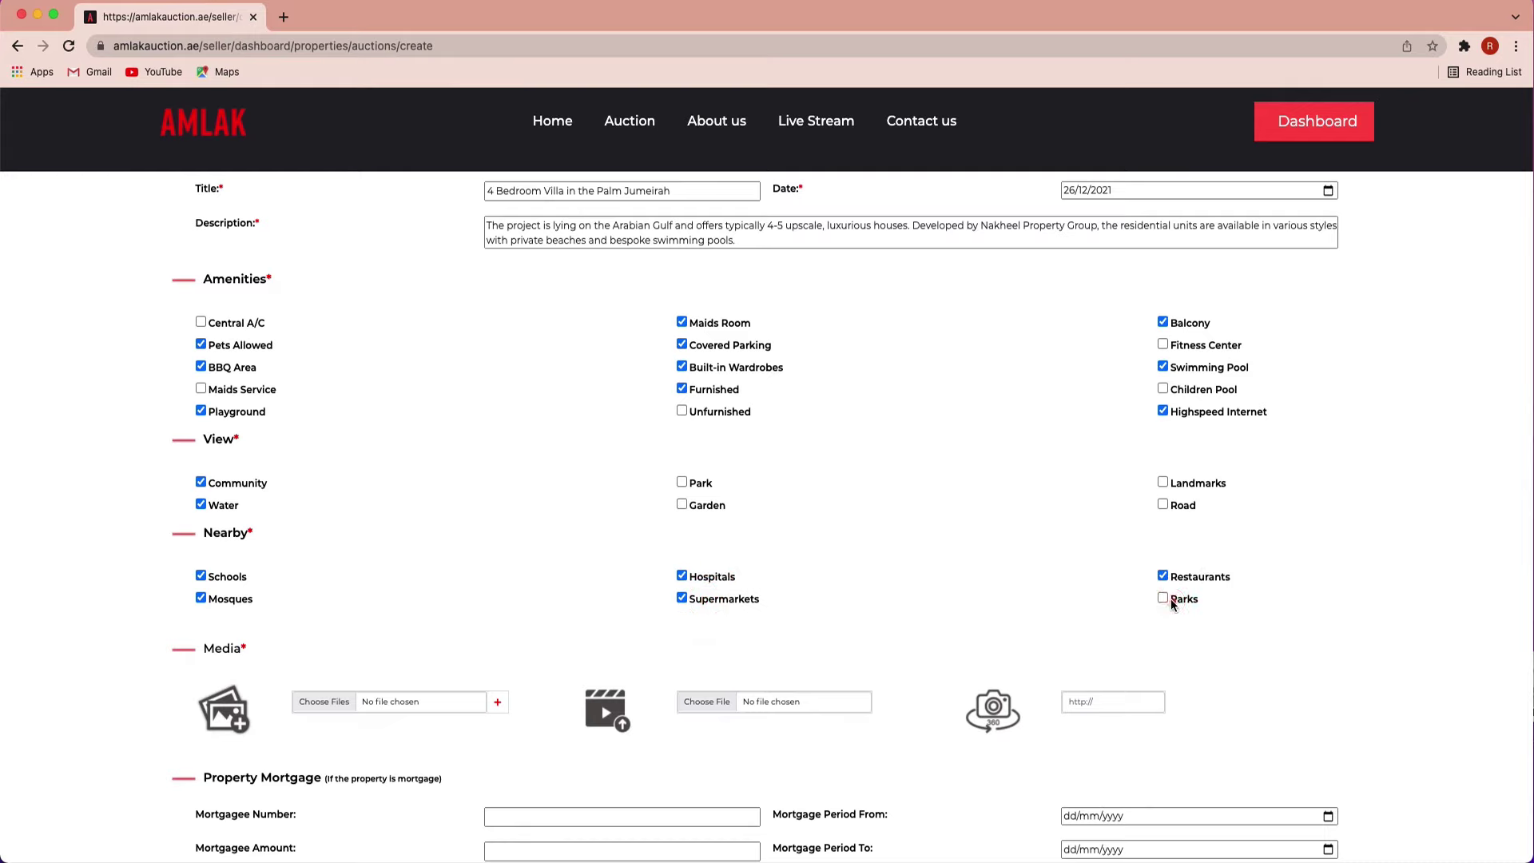
click(1172, 601)
scroll(861, 566, down, 2)
scroll(861, 566, down, 2)
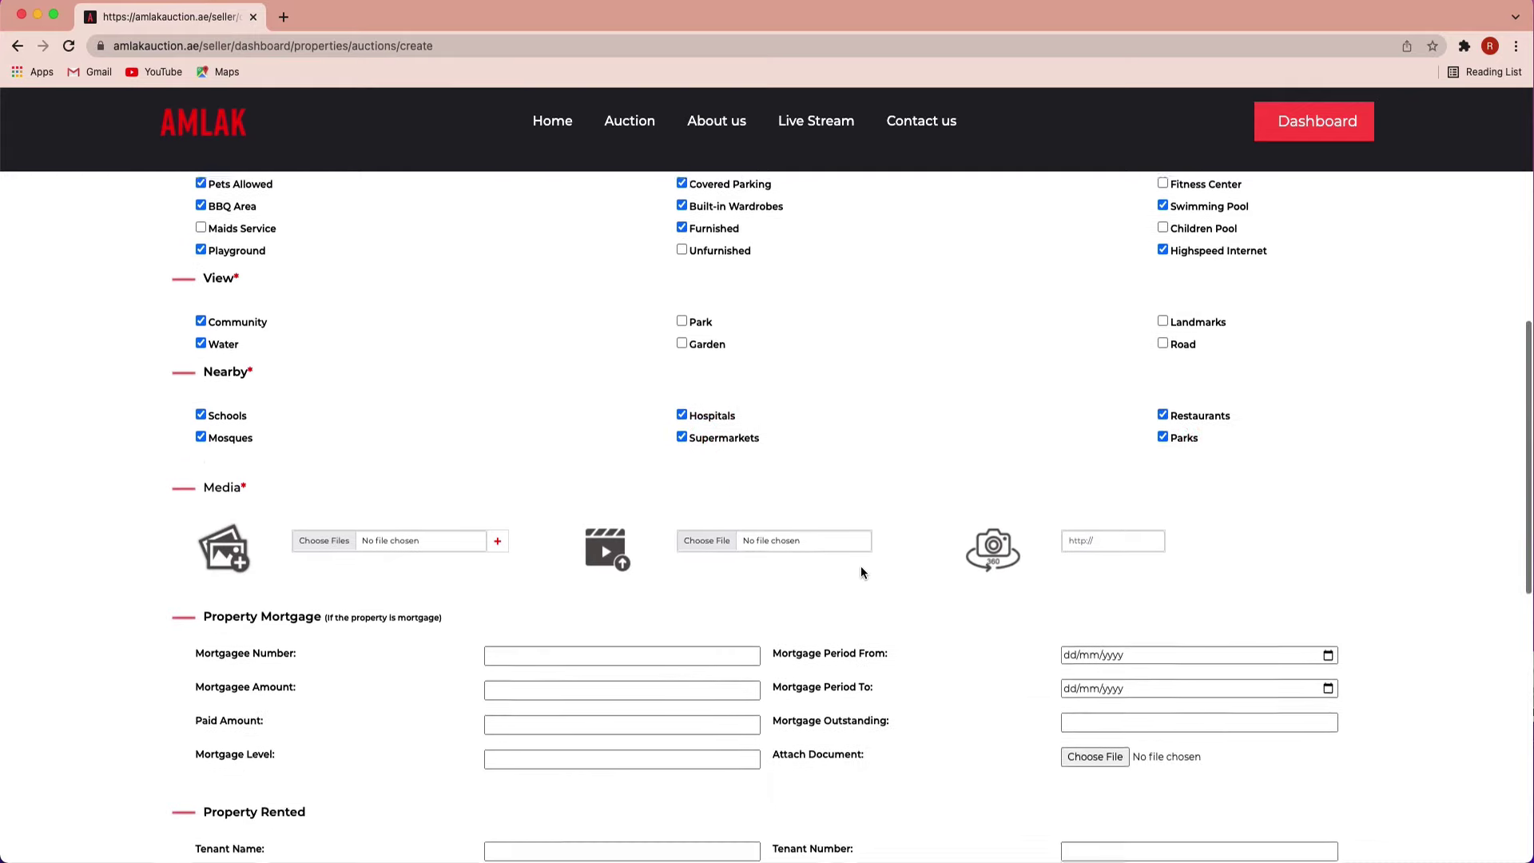
scroll(860, 573, down, 3)
Step: Attach all ten folder photos and the Villa.mp4 video, then submit the application
click(324, 281)
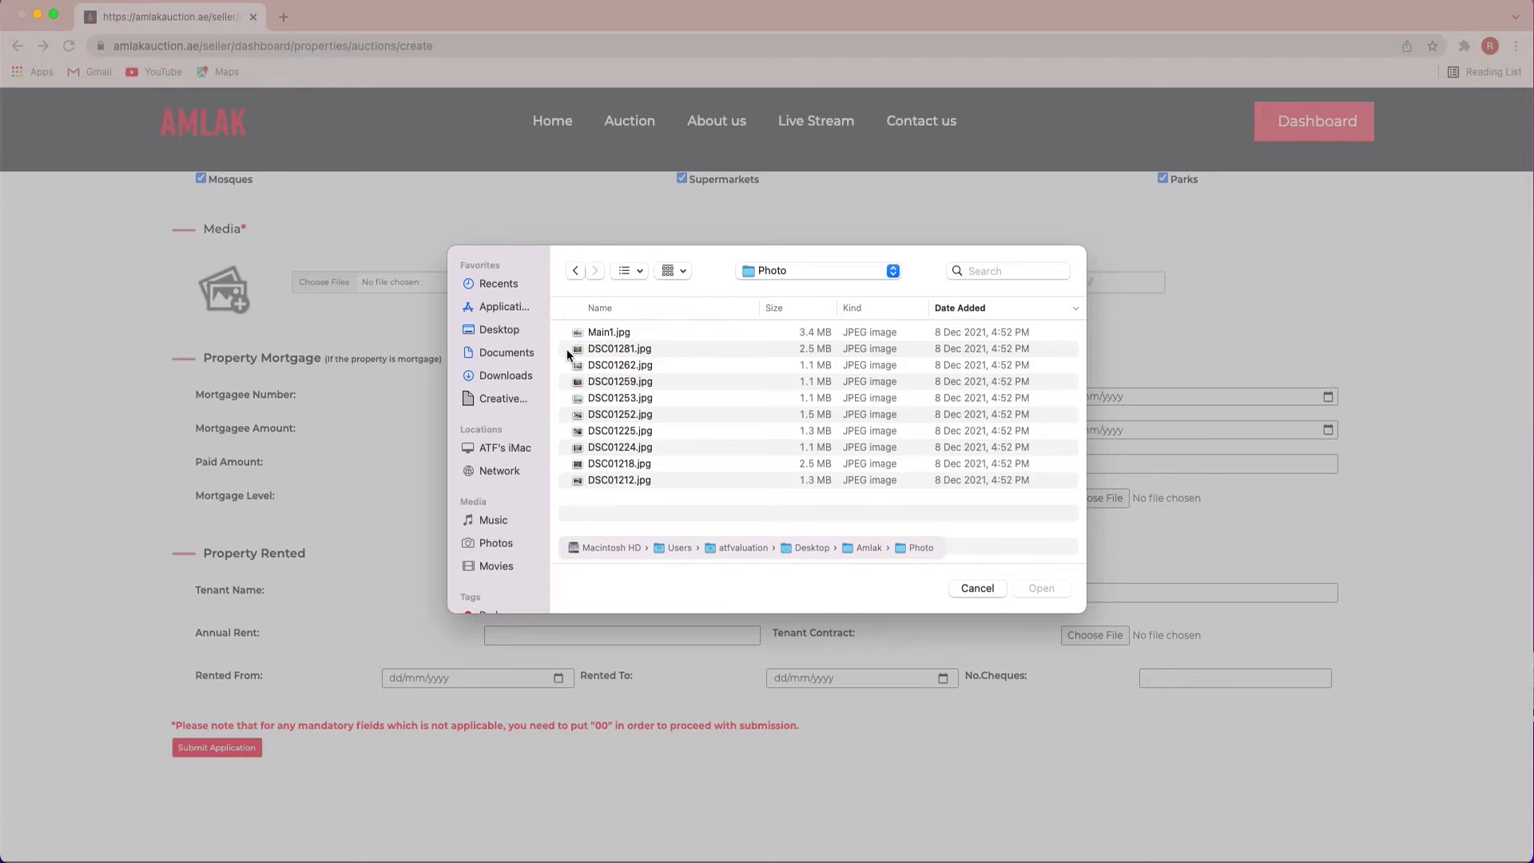
key(super+a)
click(1047, 589)
click(706, 281)
click(1047, 589)
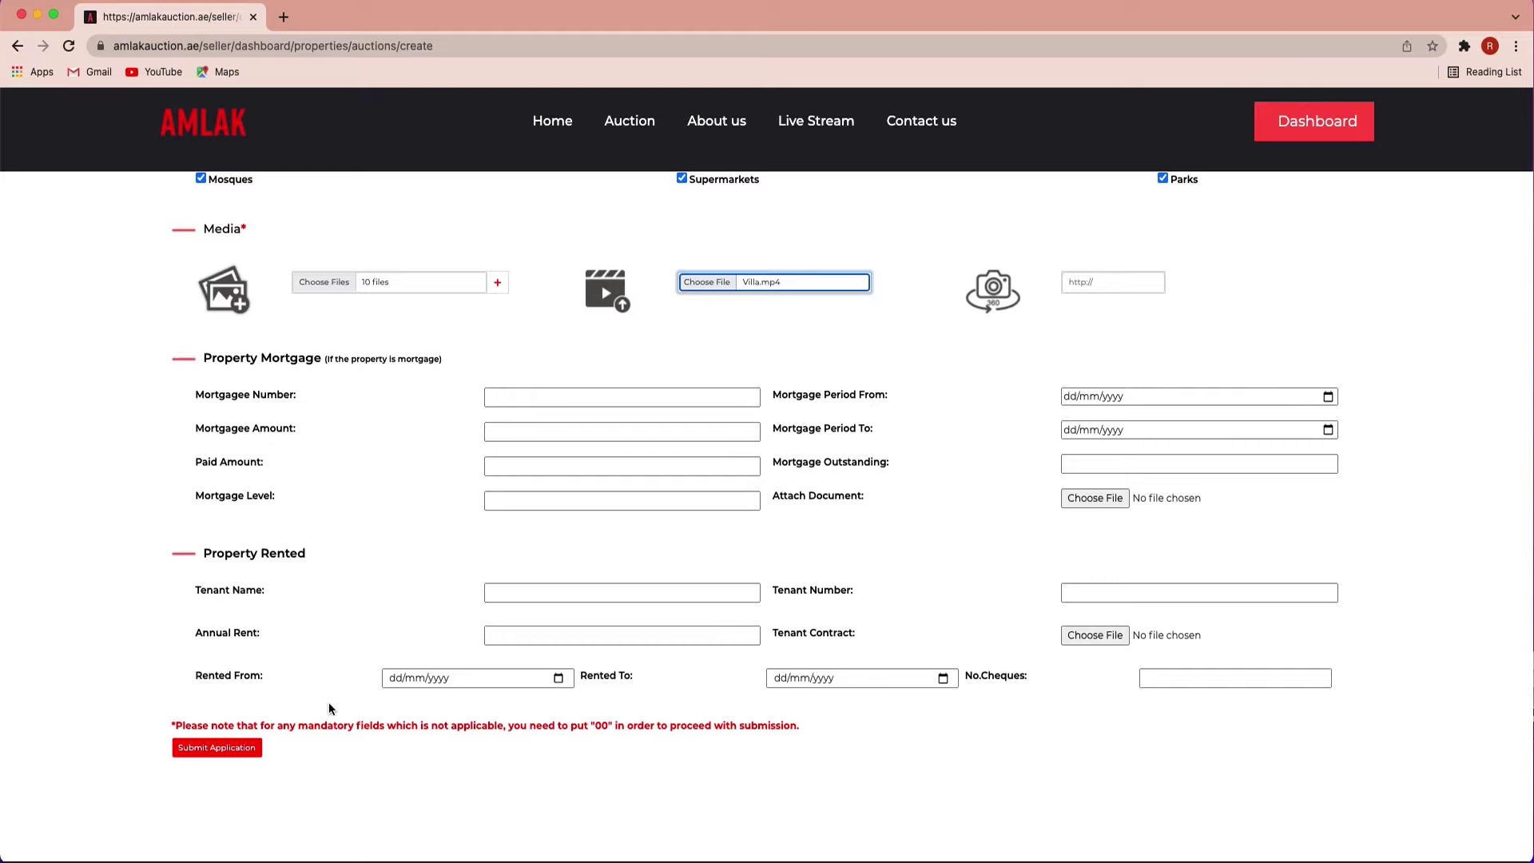
click(216, 748)
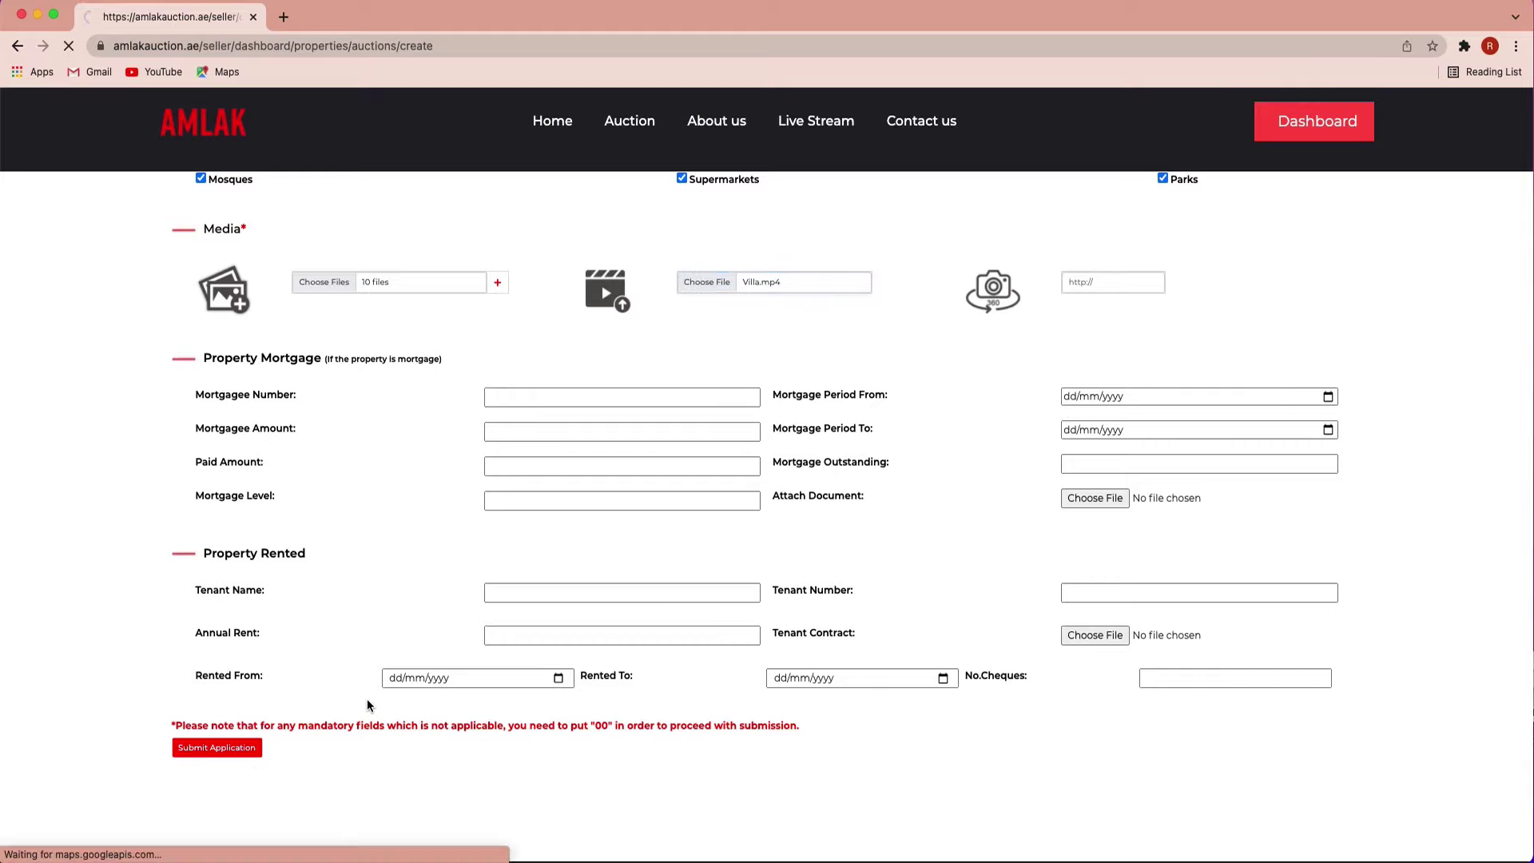